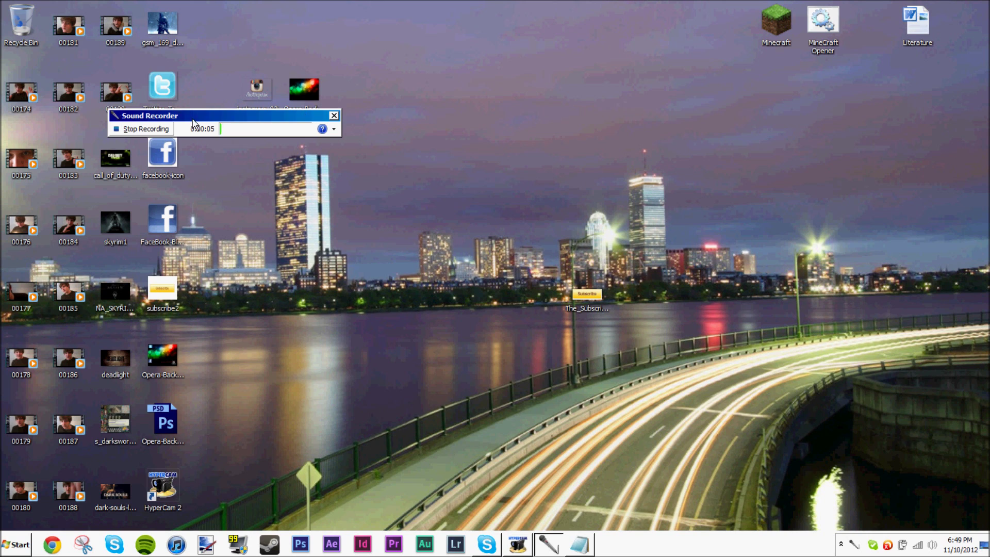
# Move the Sound Recorder window to mid-desktop and place the instagram_02 and Opera-Background icons beside the main icon group.
pyautogui.moveTo(188, 115); pyautogui.dragTo(538, 262)
pyautogui.moveTo(363, 41); pyautogui.dragTo(260, 88)
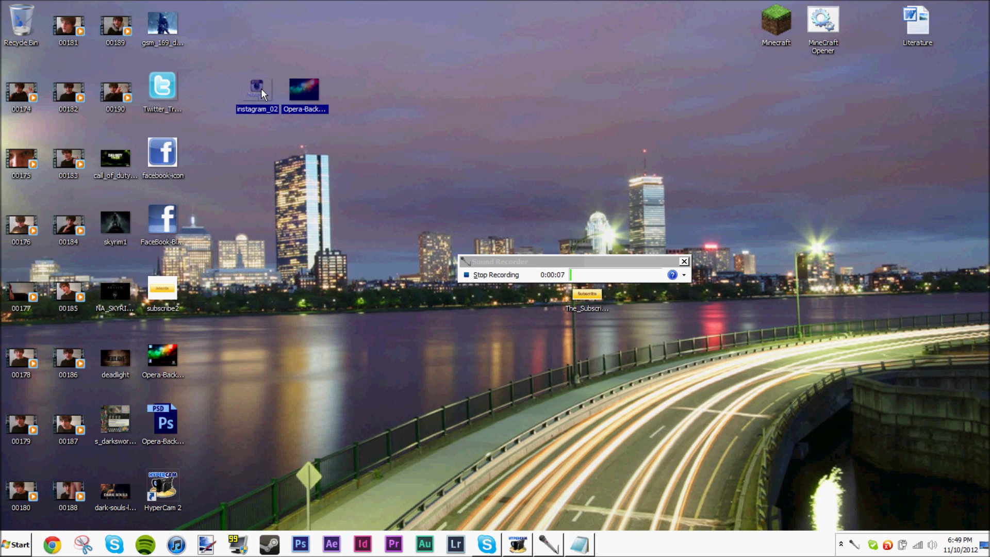
pyautogui.moveTo(312, 108); pyautogui.dragTo(265, 41)
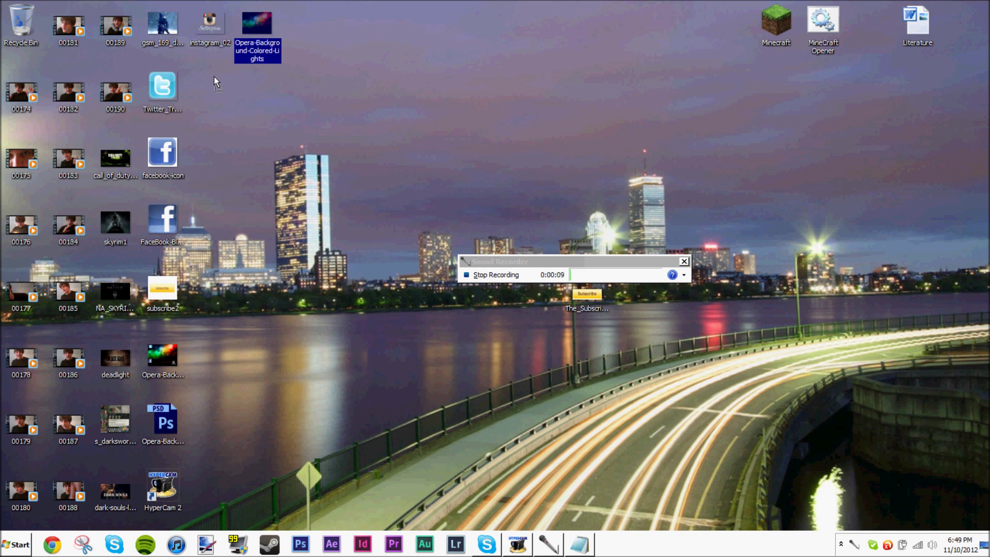
# Open the Opera-Background-Colored-Lights image, zoom in and out to inspect it, and close it.
pyautogui.doubleClick(163, 356)
pyautogui.scroll(3, 583, 184)
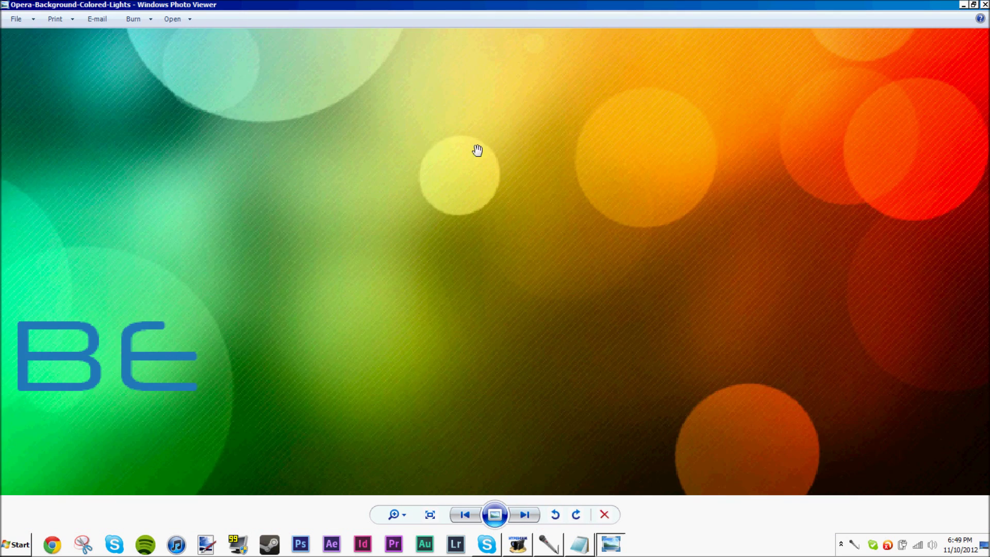
pyautogui.scroll(-3, 477, 150)
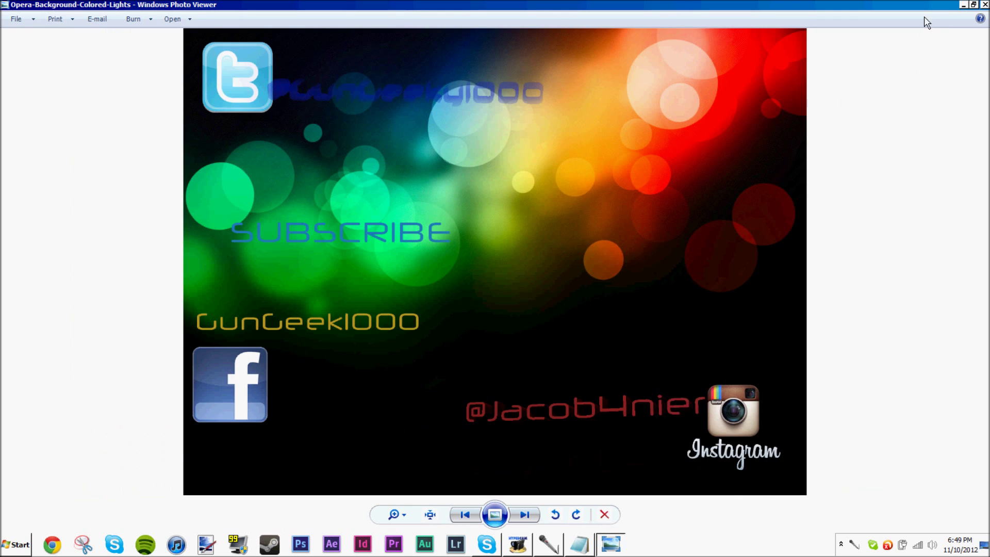
pyautogui.click(984, 5)
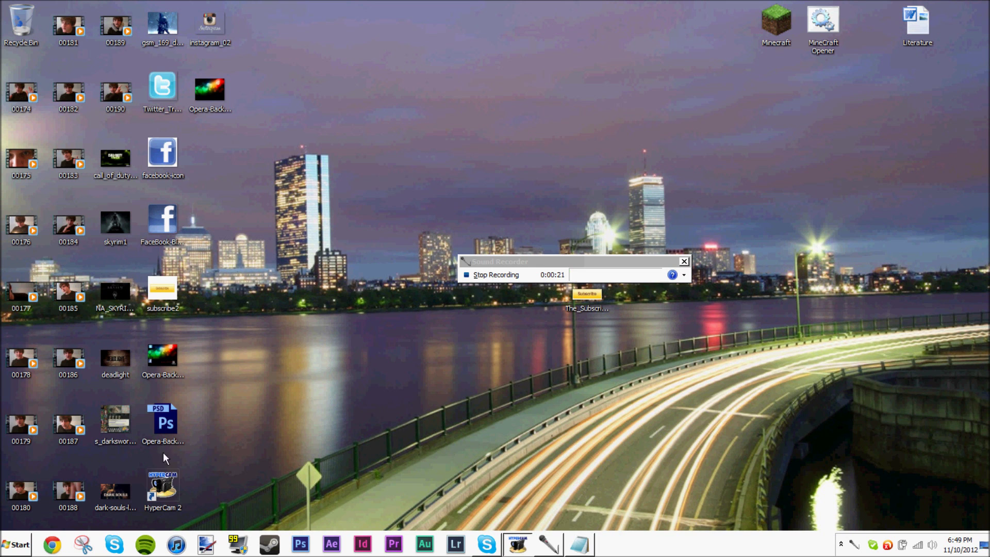
# View the deadlight and s_darkswords_4 images, closing each one after viewing.
pyautogui.doubleClick(105, 360)
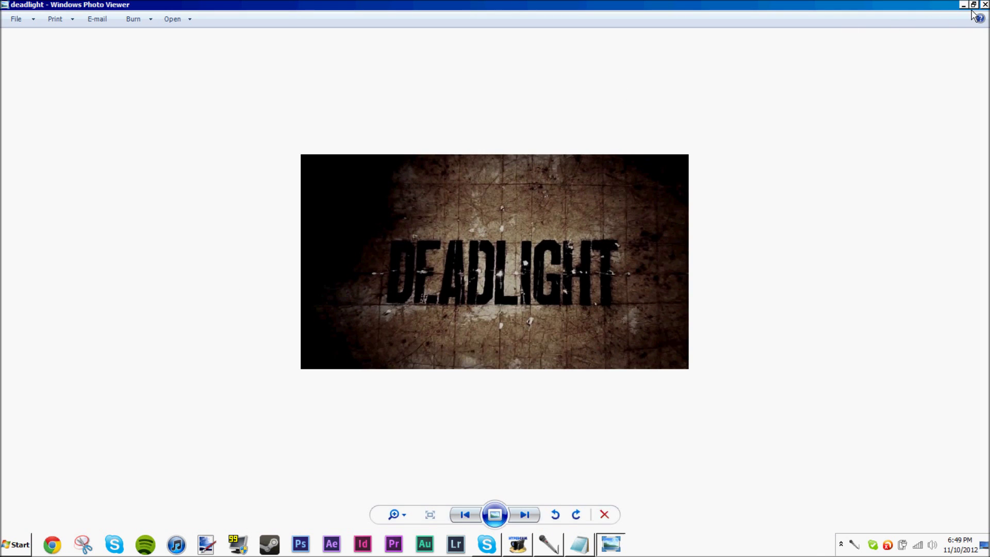
pyautogui.click(984, 5)
pyautogui.doubleClick(100, 413)
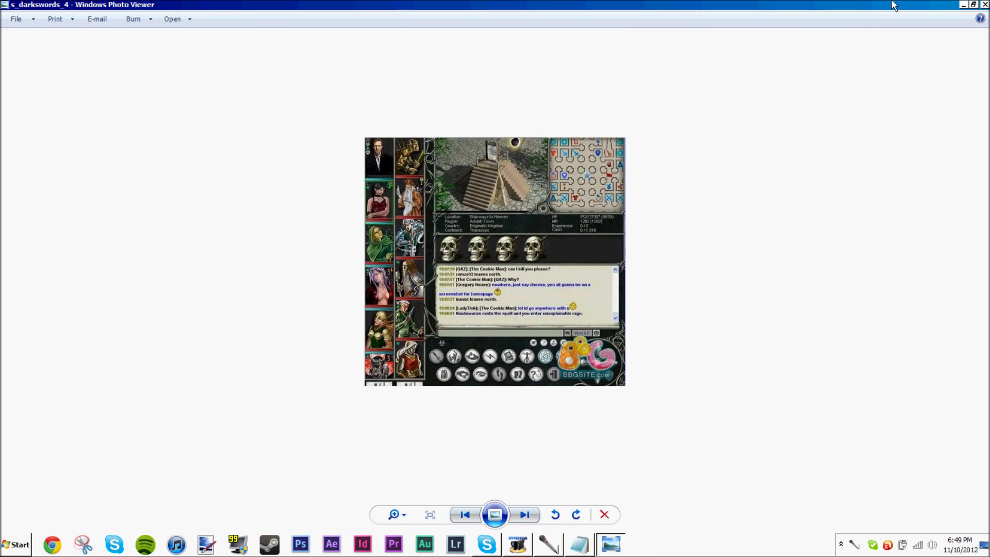
pyautogui.click(985, 5)
# Move the Sound Recorder window down near the taskbar and bring up the Untitled Notepad window below the Minecraft icons.
pyautogui.click(627, 258)
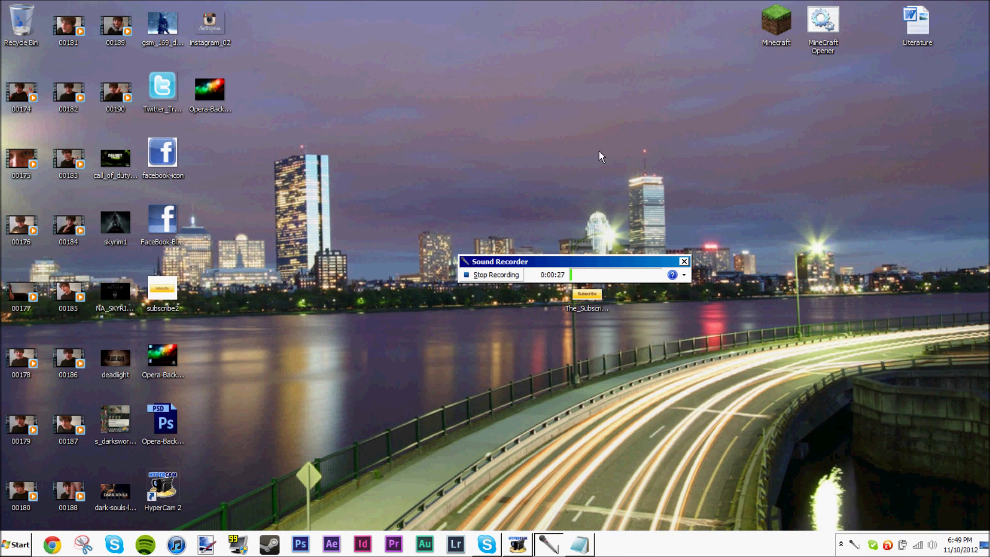
pyautogui.moveTo(592, 263); pyautogui.dragTo(768, 501)
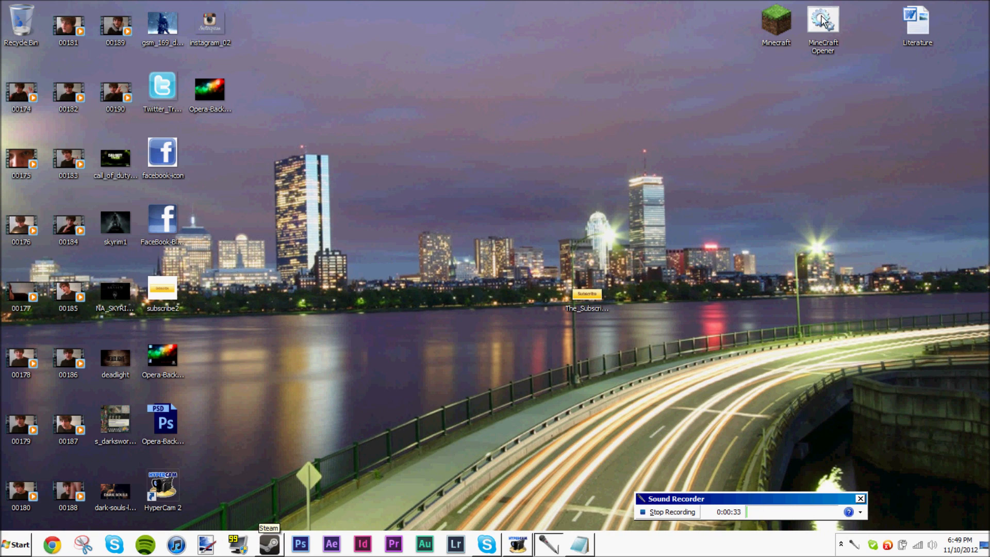
pyautogui.click(583, 545)
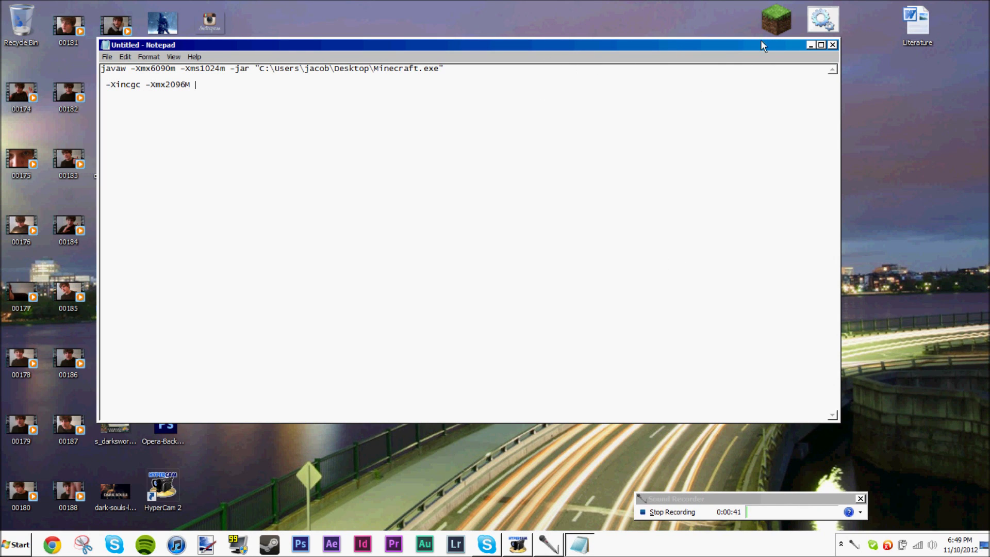
pyautogui.moveTo(724, 45); pyautogui.dragTo(721, 97)
# Delete the MineCraft Opener batch file from the desktop, sending it to the Recycle Bin.
pyautogui.rightClick(824, 27)
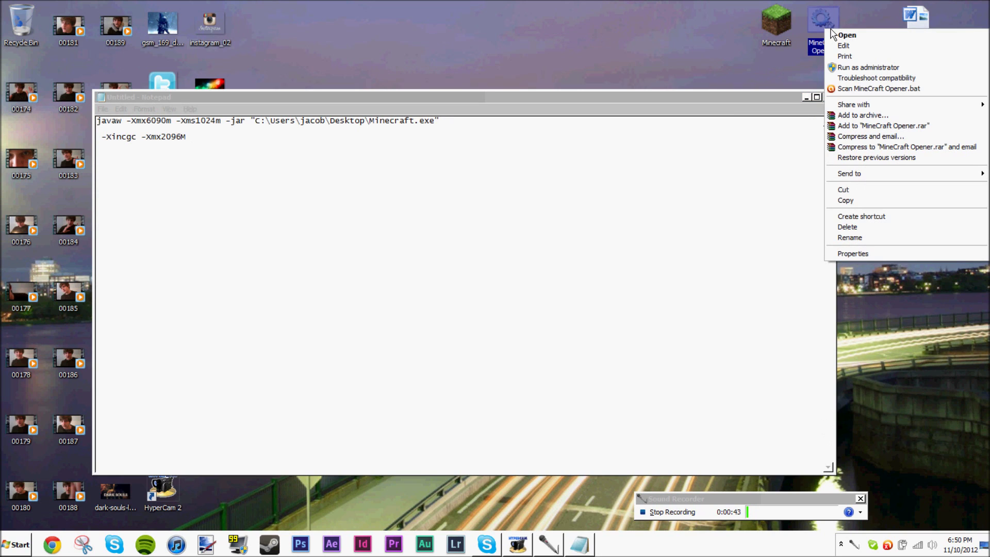
pyautogui.click(848, 227)
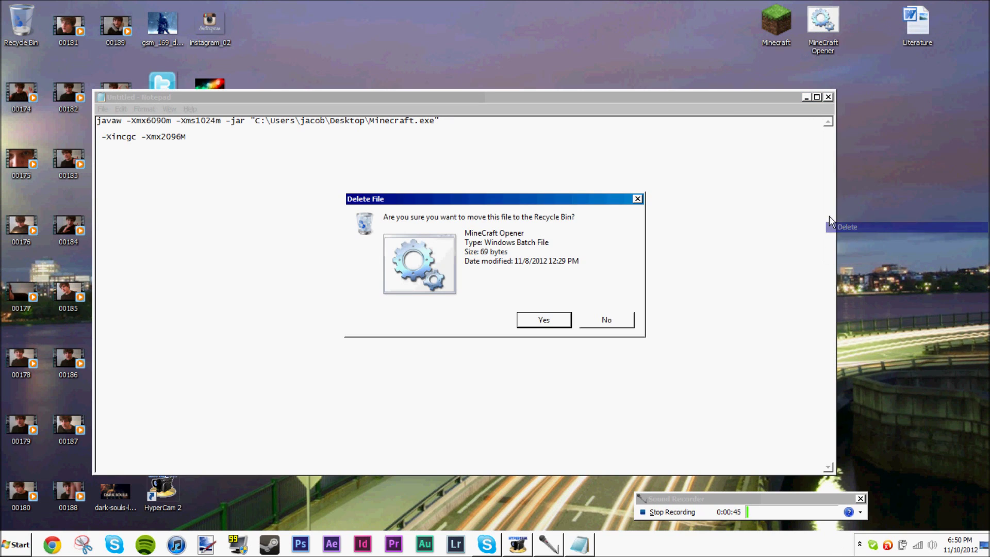
pyautogui.click(556, 326)
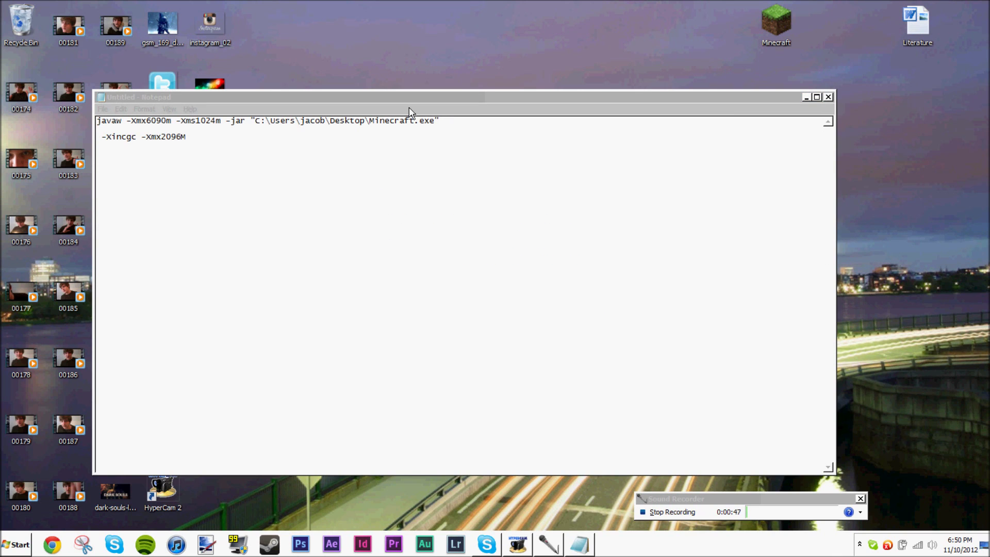
# Reposition the Notepad window and empty the Recycle Bin to permanently delete MineCraft Opener.
pyautogui.moveTo(395, 99); pyautogui.dragTo(400, 68)
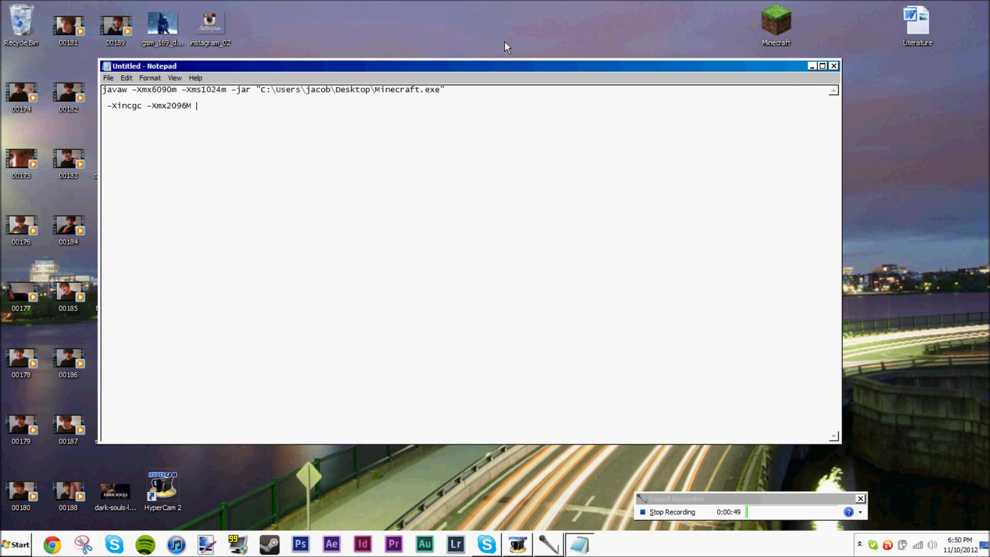
pyautogui.moveTo(706, 66); pyautogui.dragTo(699, 79)
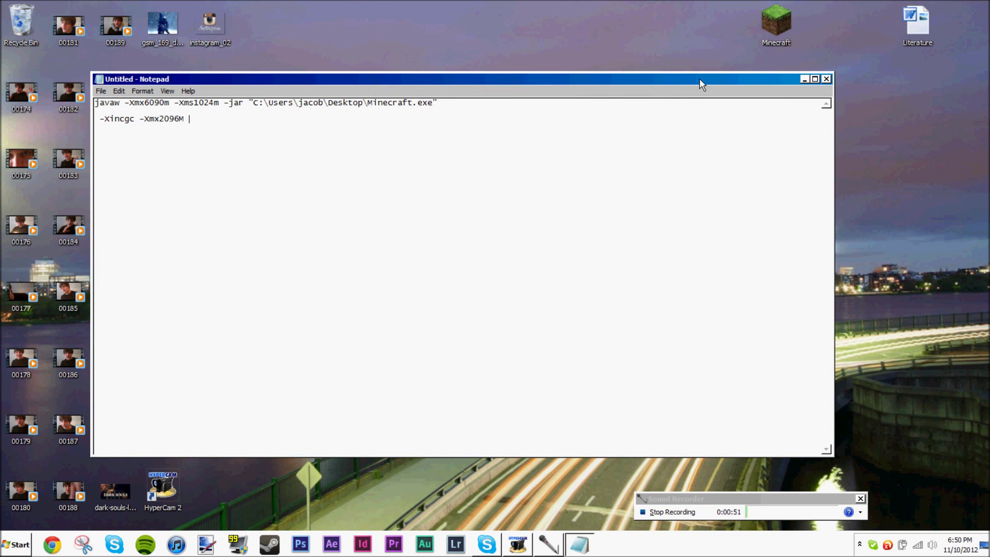
pyautogui.rightClick(31, 21)
pyautogui.click(56, 36)
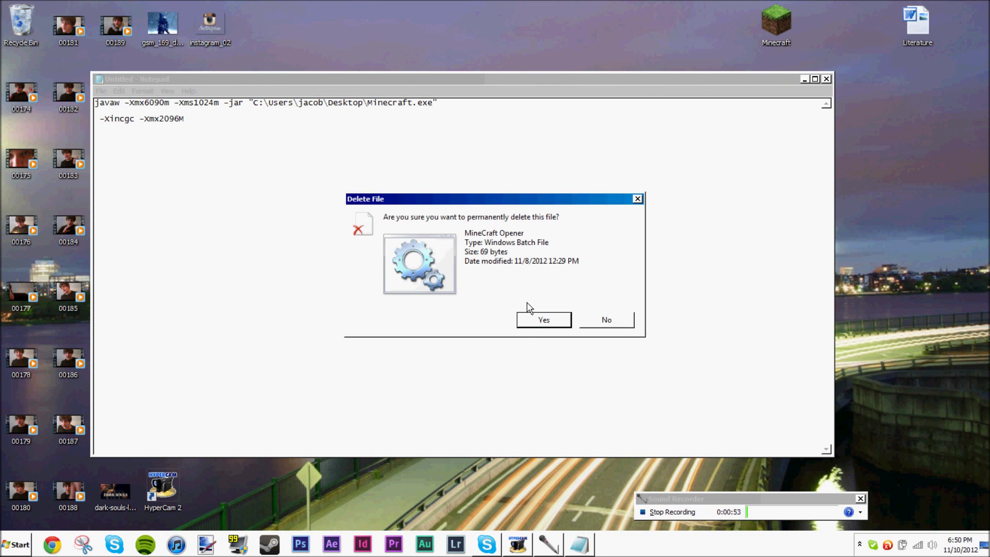
pyautogui.click(536, 320)
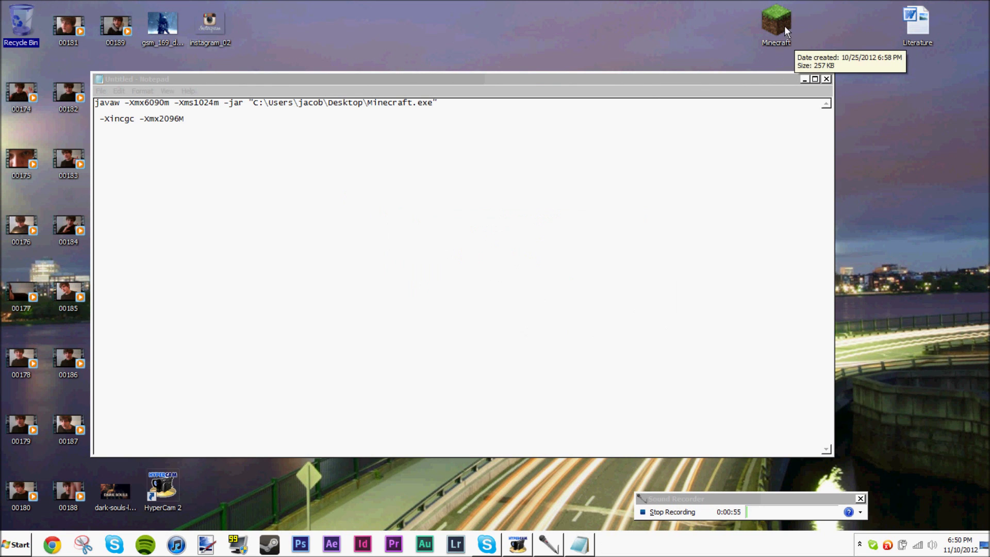
# Open the Videos library in a smaller window and move the Minecraft application from the desktop into it.
pyautogui.press('super')
pyautogui.click(215, 322)
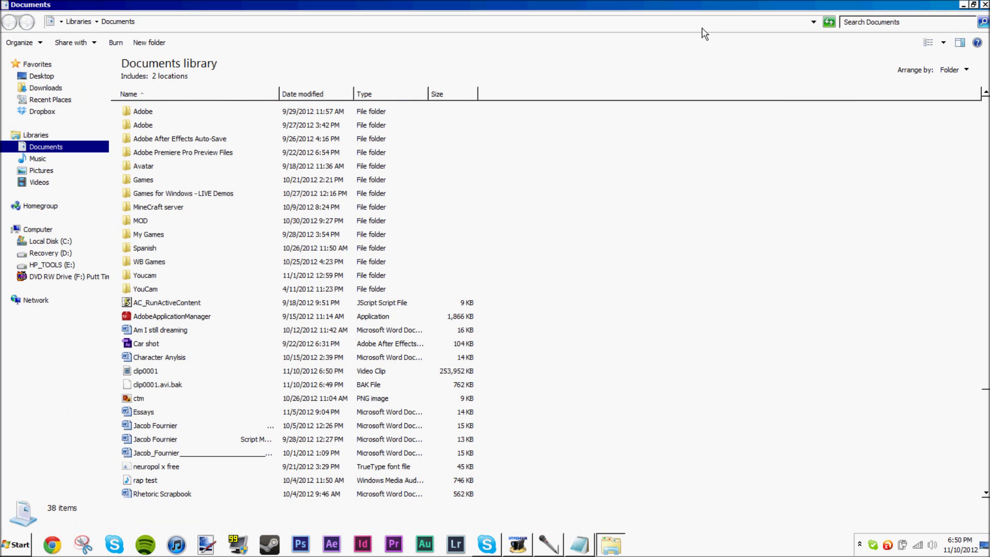
pyautogui.moveTo(713, 16); pyautogui.dragTo(461, 55)
pyautogui.click(158, 231)
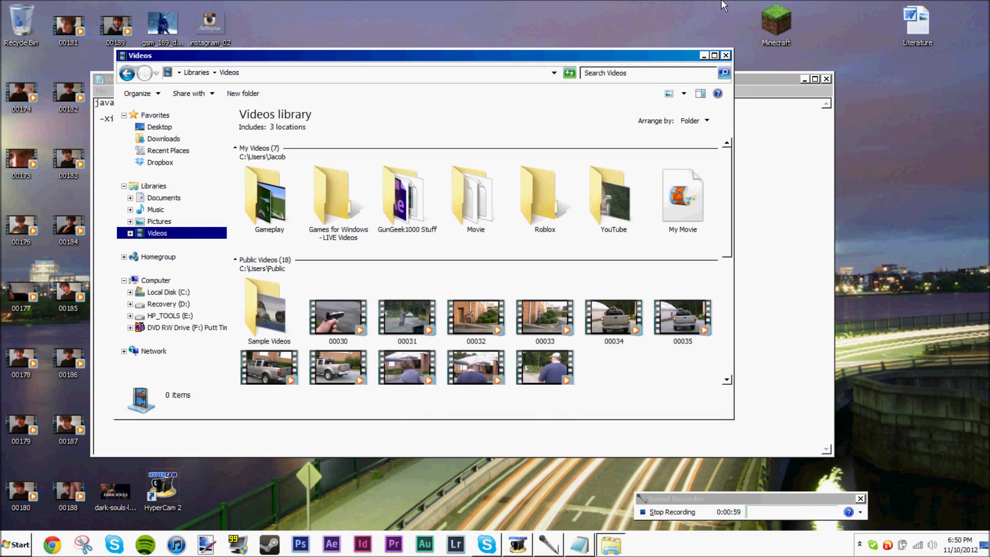
pyautogui.moveTo(487, 249); pyautogui.dragTo(650, 245)
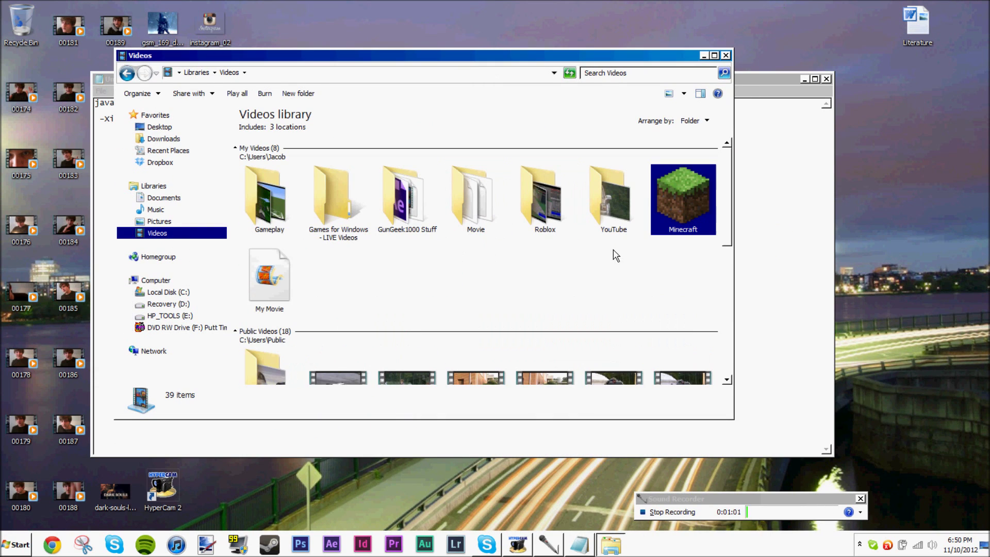
# Move the Minecraft application from the Videos library back to the Desktop and close the library window.
pyautogui.moveTo(572, 59); pyautogui.dragTo(460, 60)
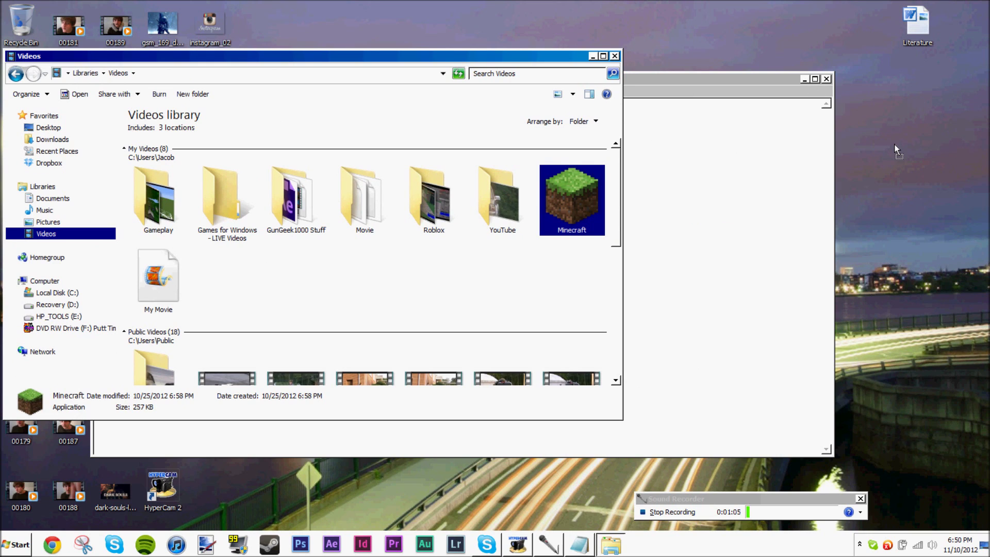
pyautogui.moveTo(897, 152); pyautogui.dragTo(52, 127)
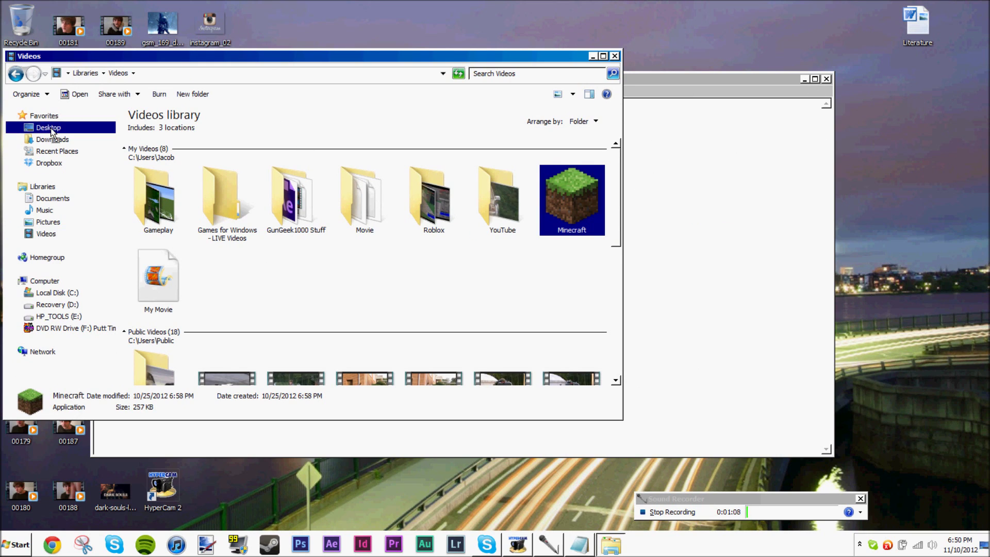
pyautogui.click(614, 55)
# Place the Minecraft icon in an empty desktop area apart from the others and move the Literature document into the main icon group.
pyautogui.moveTo(461, 81); pyautogui.dragTo(547, 289)
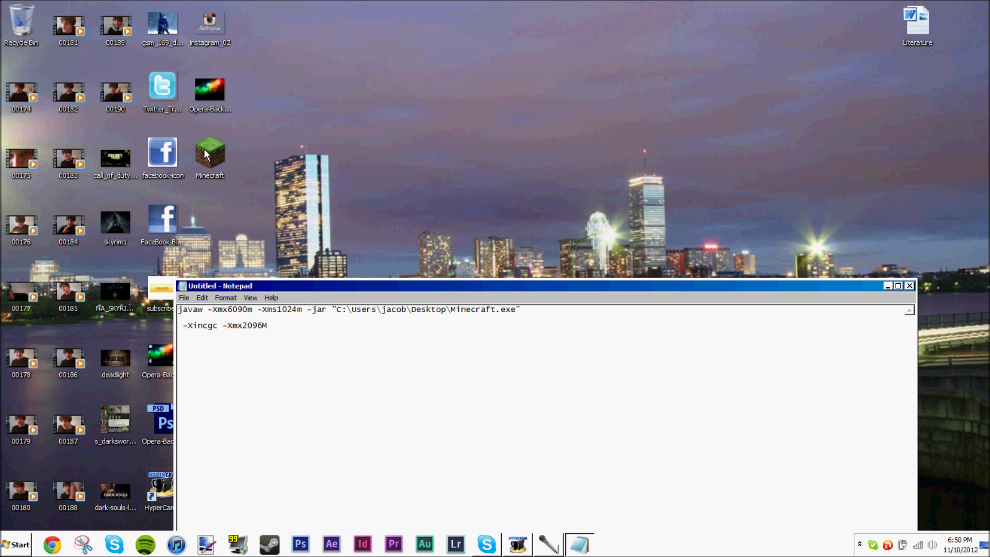
pyautogui.click(878, 23)
pyautogui.moveTo(877, 23); pyautogui.dragTo(835, 30)
pyautogui.moveTo(927, 30); pyautogui.dragTo(232, 160)
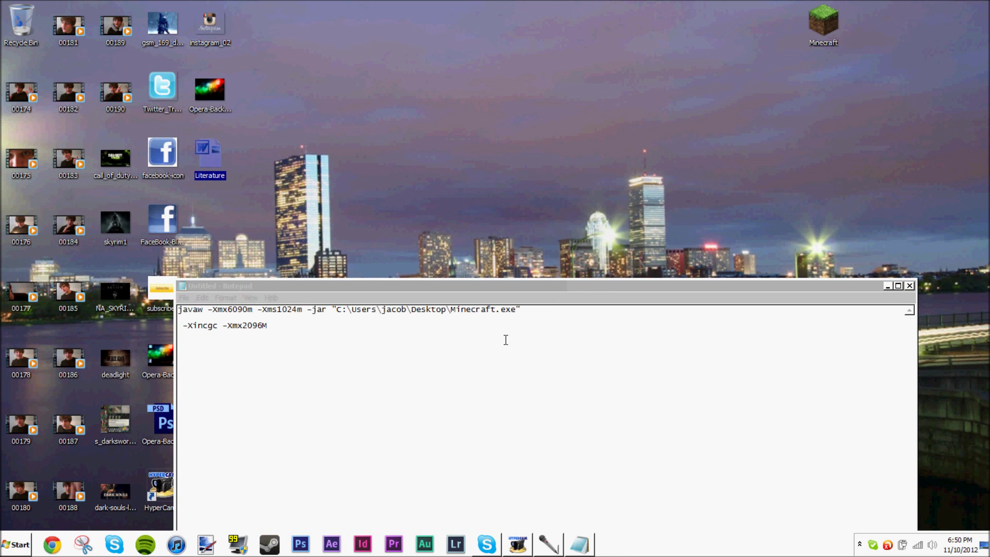
pyautogui.moveTo(504, 287); pyautogui.dragTo(397, 126)
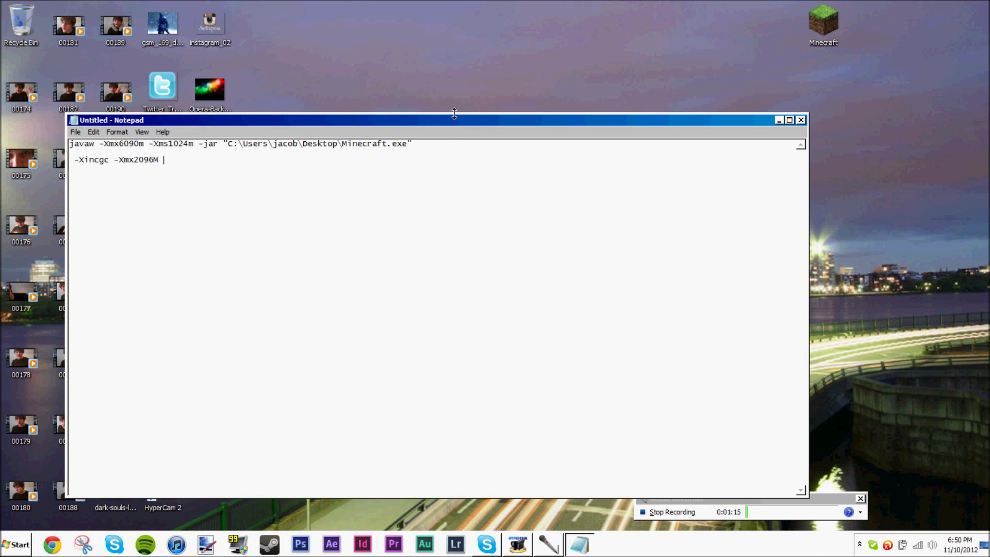
pyautogui.rightClick(483, 78)
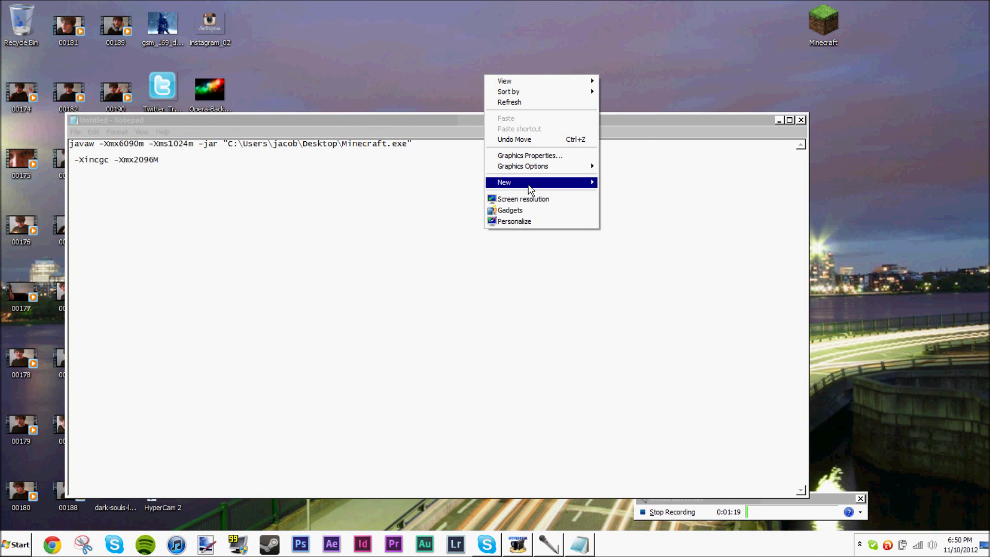
pyautogui.moveTo(529, 188)
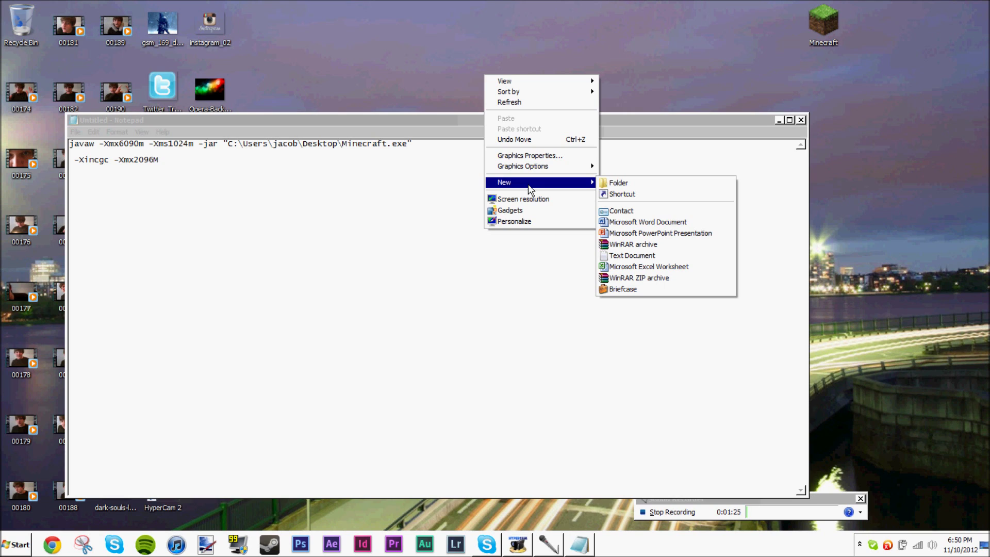
pyautogui.click(514, 51)
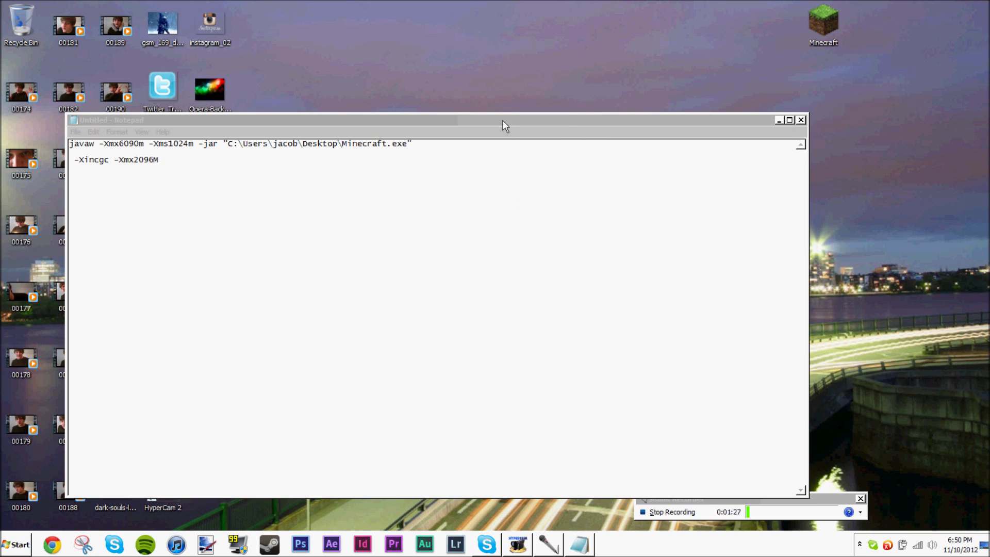
# Copy the whole javaw -Xmx6090m -Xms1024m -jar launch command line for Minecraft.exe from Notepad and minimize its window.
pyautogui.moveTo(484, 145); pyautogui.dragTo(54, 123)
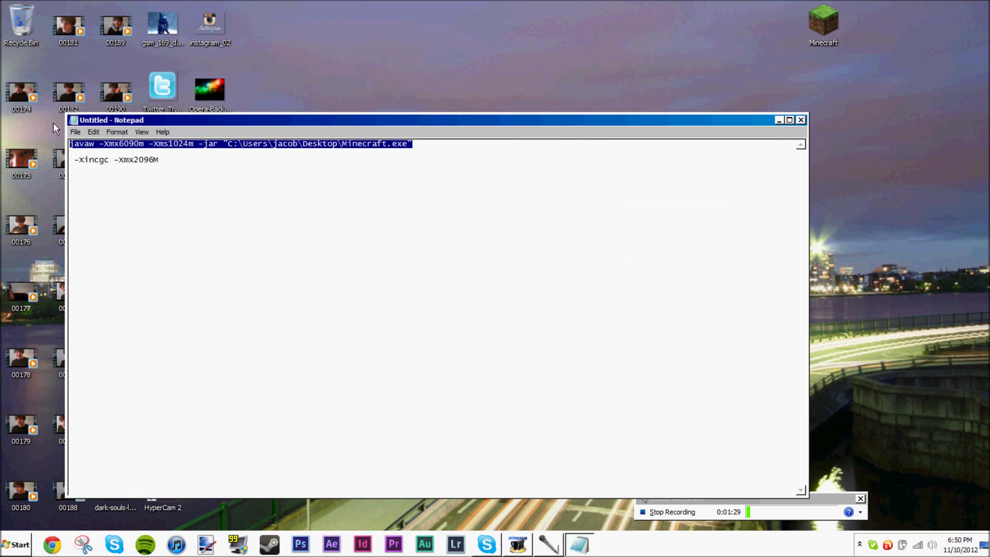
pyautogui.rightClick(177, 139)
pyautogui.click(217, 174)
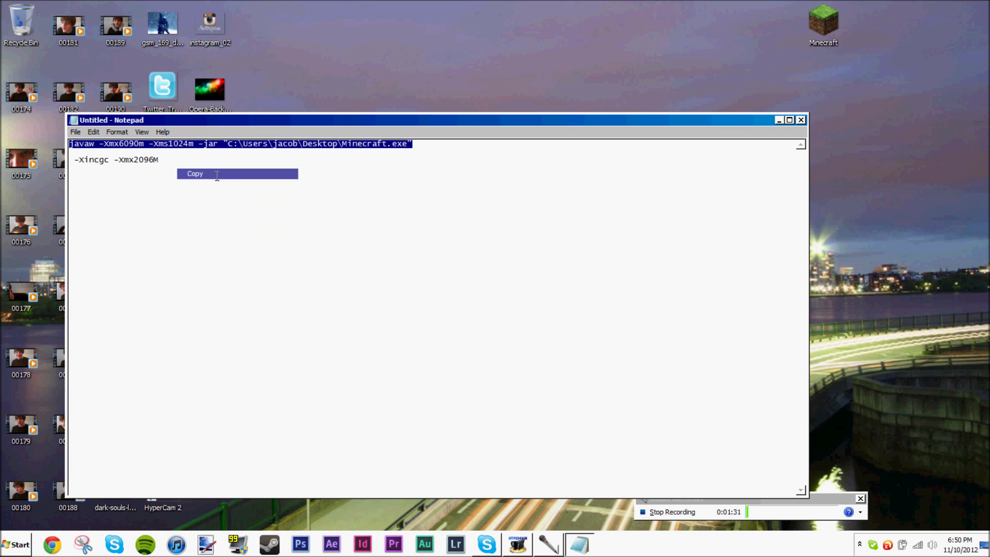
pyautogui.click(251, 151)
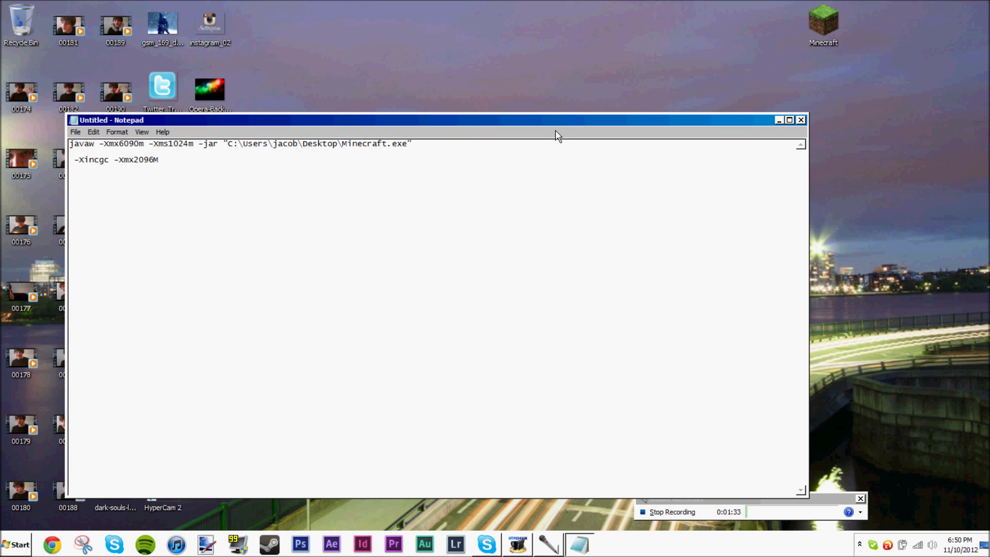
pyautogui.moveTo(430, 145); pyautogui.dragTo(71, 143)
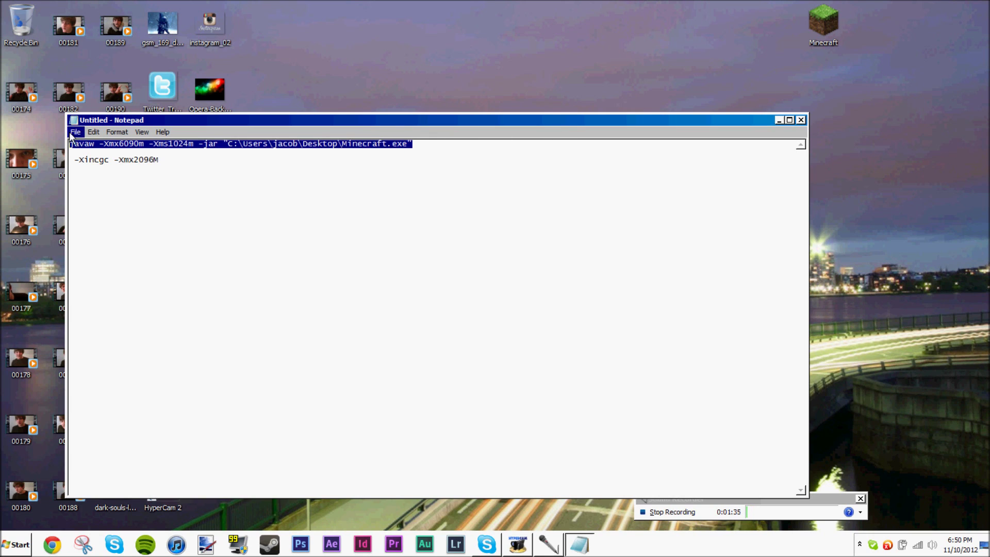
pyautogui.rightClick(131, 142)
pyautogui.click(155, 174)
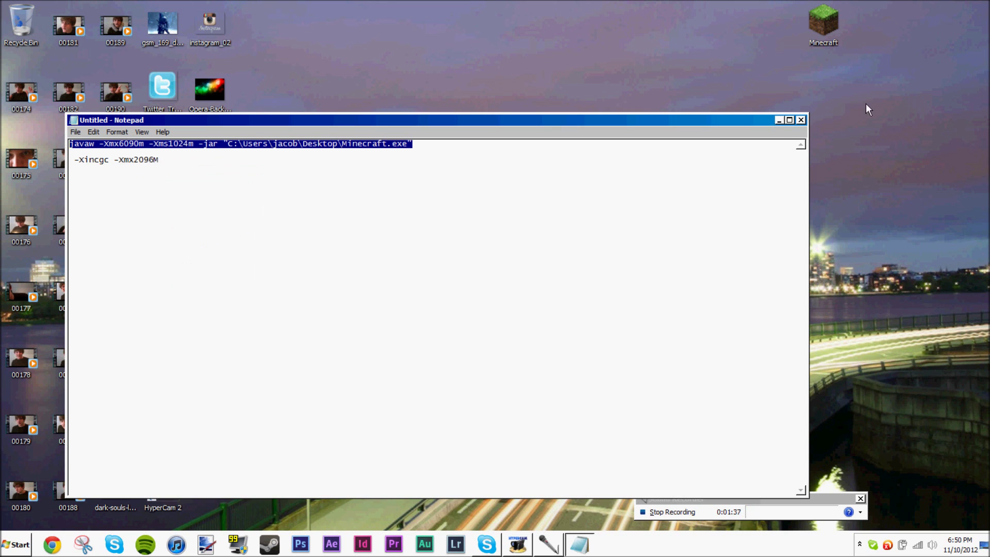
pyautogui.click(779, 121)
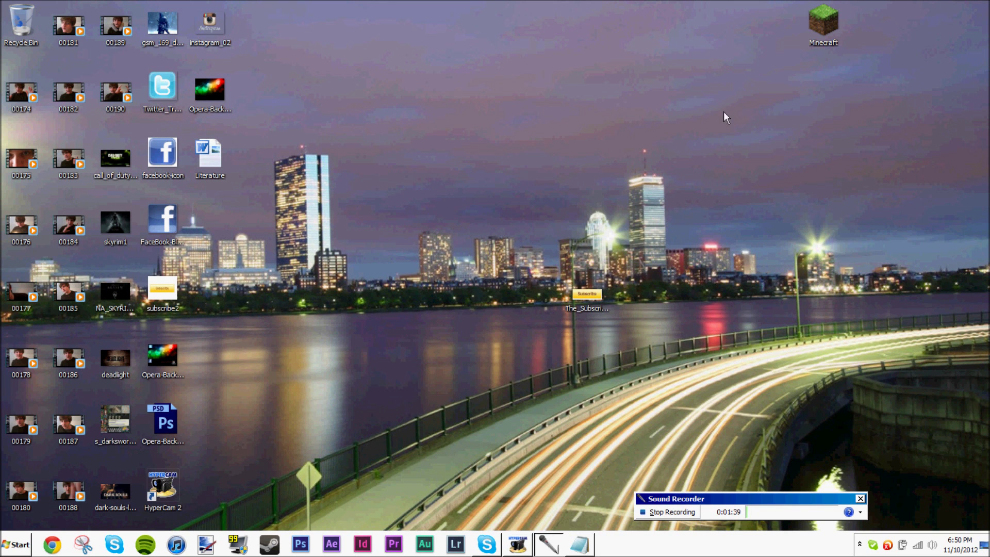
# Create a new text document on the desktop, keeping the default name New Text Document.
pyautogui.rightClick(505, 71)
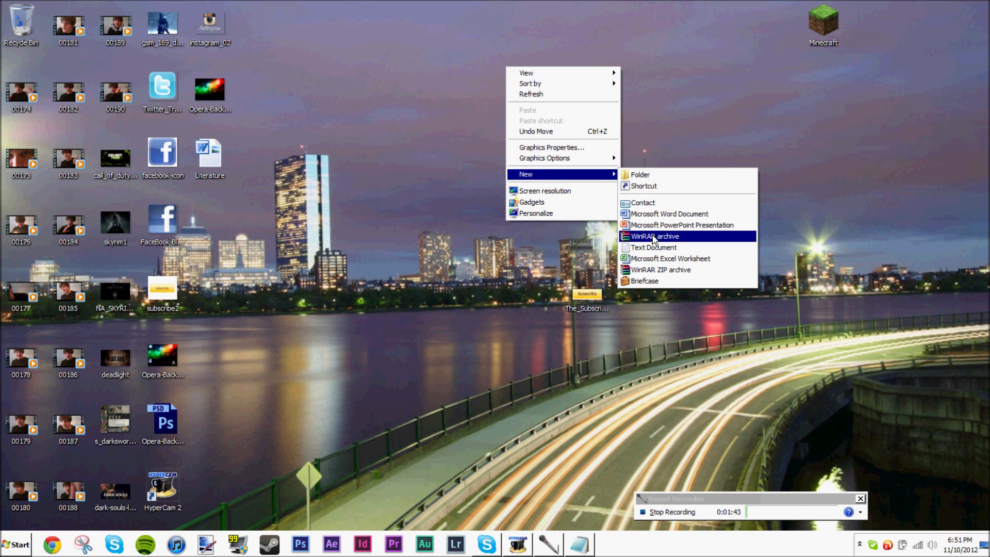
pyautogui.click(650, 247)
pyautogui.click(545, 91)
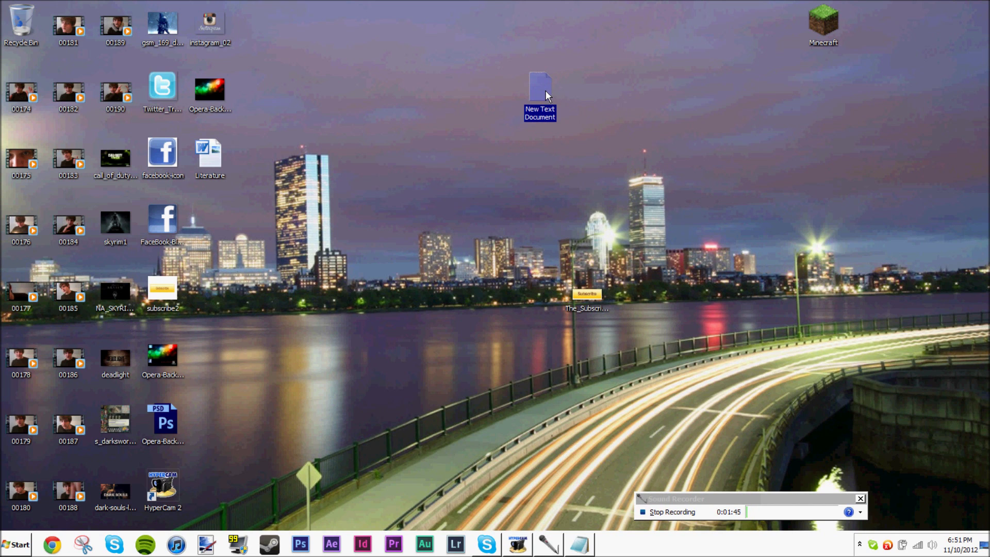
# Open New Text Document from the desktop and paste the copied javaw launch command for Minecraft.exe into it.
pyautogui.doubleClick(544, 91)
pyautogui.moveTo(508, 43); pyautogui.dragTo(509, 61)
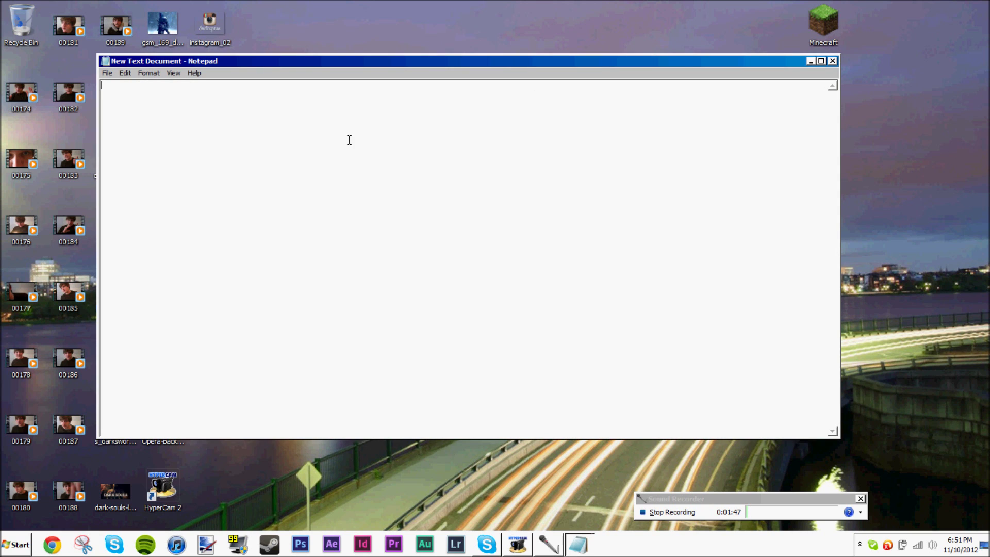
pyautogui.hotkey('ctrl', 'v')
pyautogui.rightClick(524, 98)
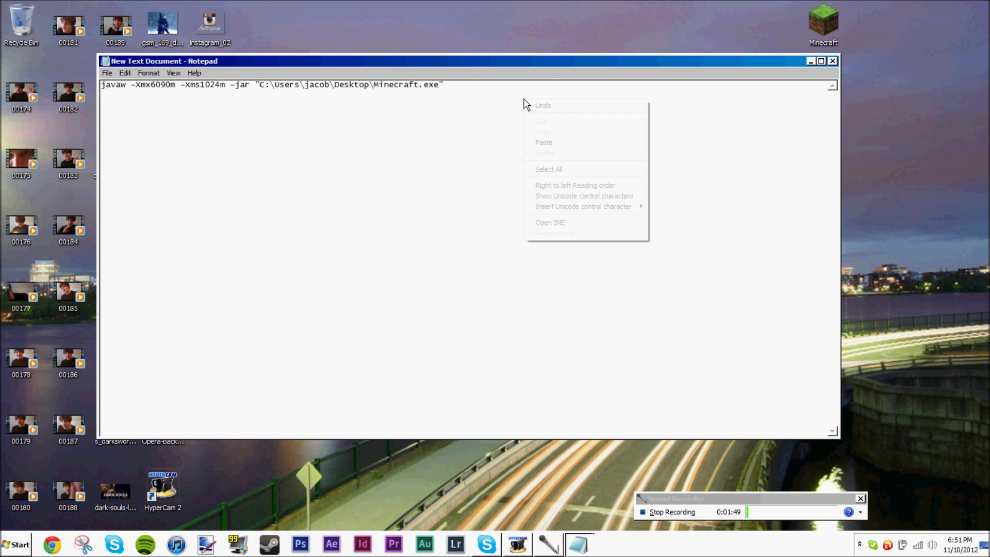
pyautogui.click(493, 97)
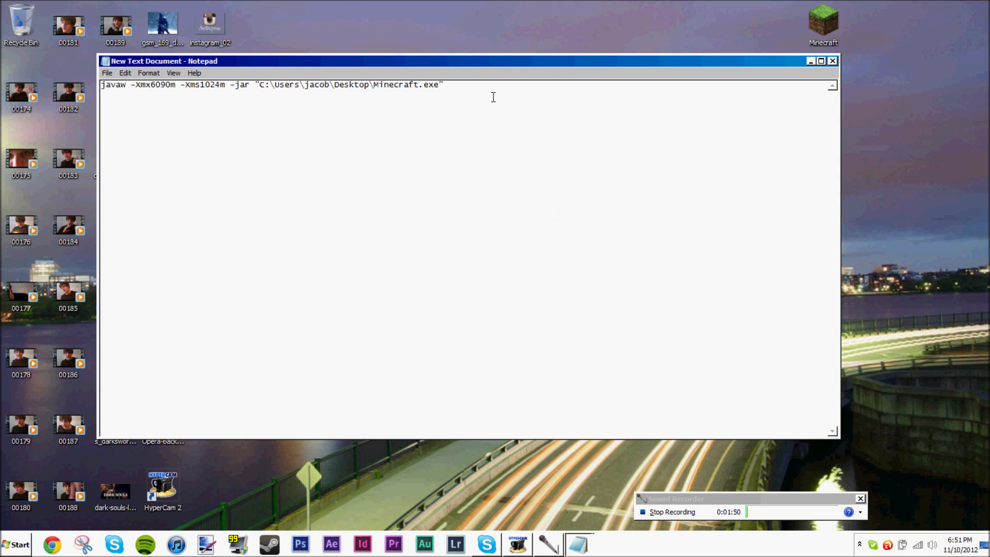
pyautogui.doubleClick(454, 85)
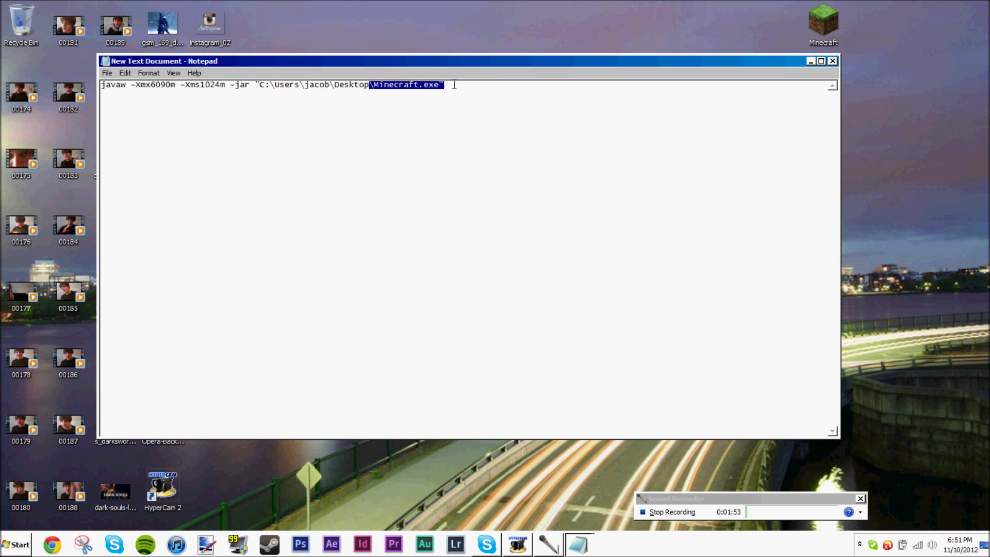
pyautogui.click(454, 85)
pyautogui.doubleClick(454, 85)
pyautogui.click(455, 83)
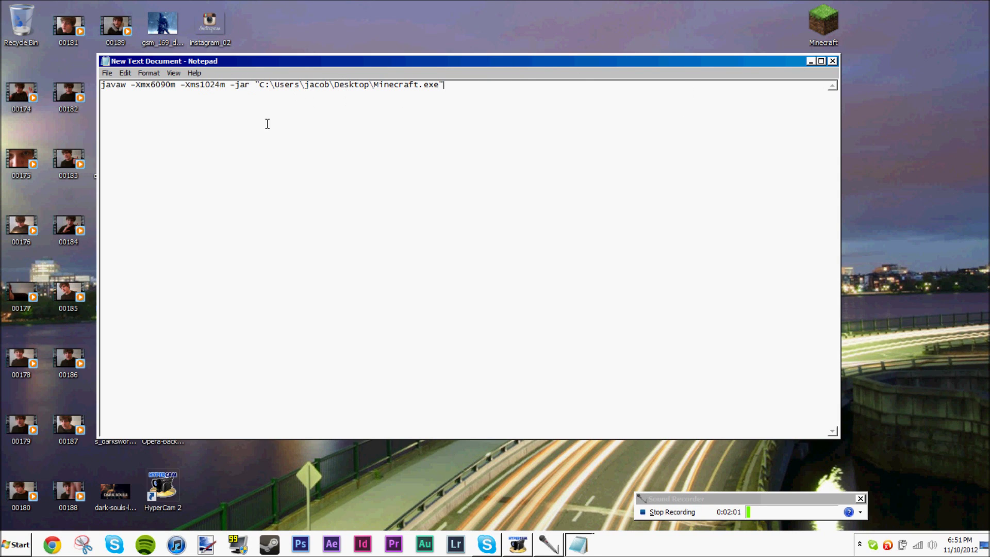
pyautogui.press('super')
pyautogui.click(348, 124)
pyautogui.click(13, 544)
pyautogui.click(474, 146)
# Replace the user folder name in the Minecraft.exe path with the placeholder (PUTCOMPUTERNAME.
pyautogui.click(330, 84)
pyautogui.press('BackSpace')
pyautogui.press('BackSpace')
pyautogui.press('BackSpace')
pyautogui.press('BackSpace')
pyautogui.press('BackSpace')
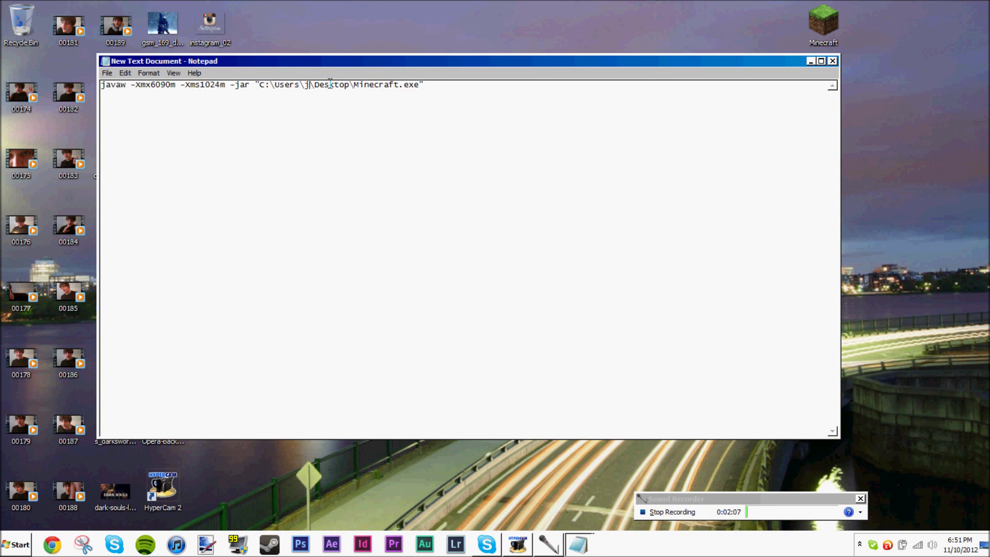
pyautogui.write('(')
pyautogui.write('PUTCOMPUTERNAMEHERE')
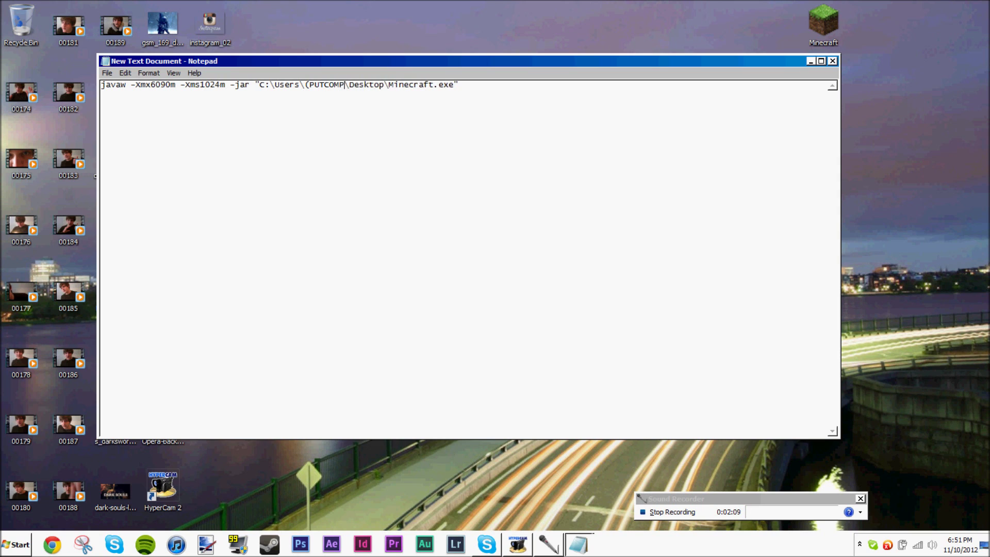
# Remove the placeholder after C:\Users\ and re-enter the original user folder name.
pyautogui.press('BackSpace')
pyautogui.press('BackSpace')
pyautogui.press('BackSpace')
pyautogui.press('BackSpace')
pyautogui.press('BackSpace')
pyautogui.press('BackSpace')
pyautogui.press('BackSpace')
pyautogui.press('BackSpace')
pyautogui.press('BackSpace')
pyautogui.press('BackSpace')
pyautogui.press('BackSpace')
pyautogui.press('BackSpace')
pyautogui.press('BackSpace')
pyautogui.press('BackSpace')
pyautogui.press('BackSpace')
pyautogui.press('BackSpace')
pyautogui.press('BackSpace')
pyautogui.press('BackSpace')
pyautogui.press('BackSpace')
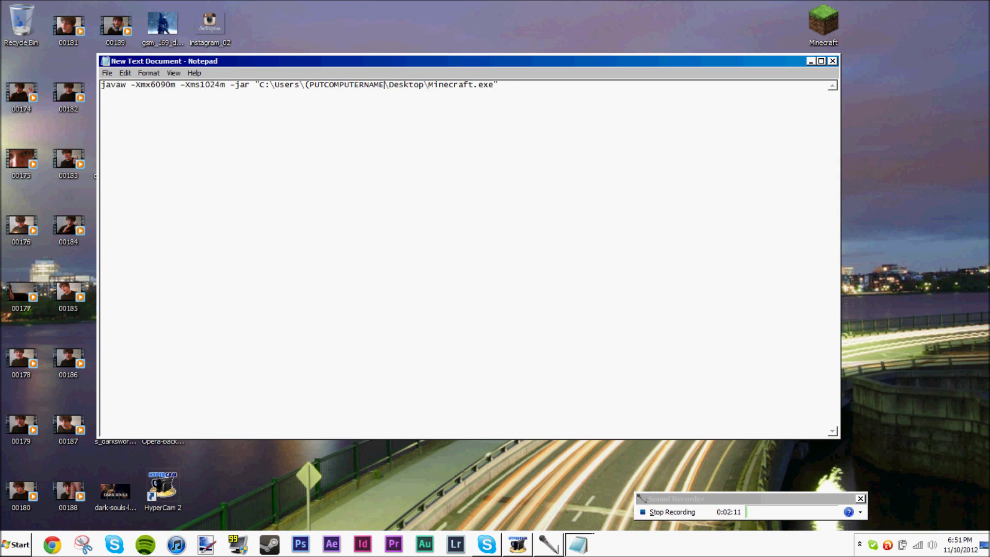
pyautogui.press('BackSpace')
pyautogui.write('jacob')
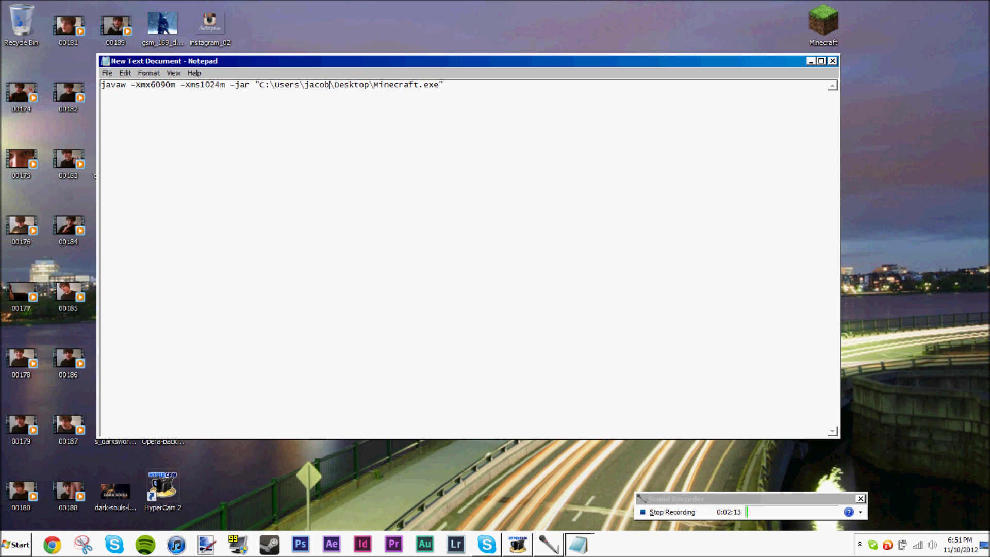
# Open the Computer properties, examine the computer name and installed memory, and close the System window.
pyautogui.press('super')
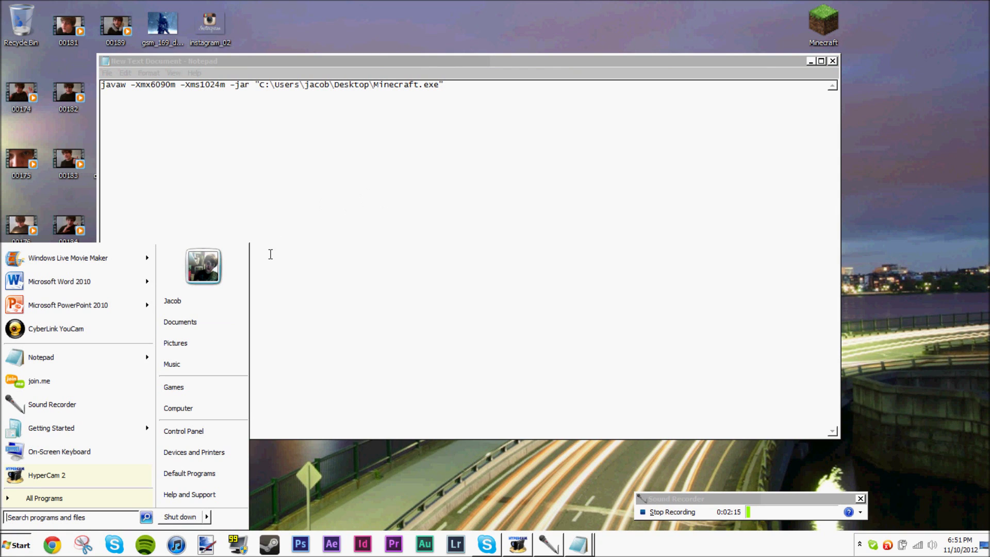
pyautogui.rightClick(185, 408)
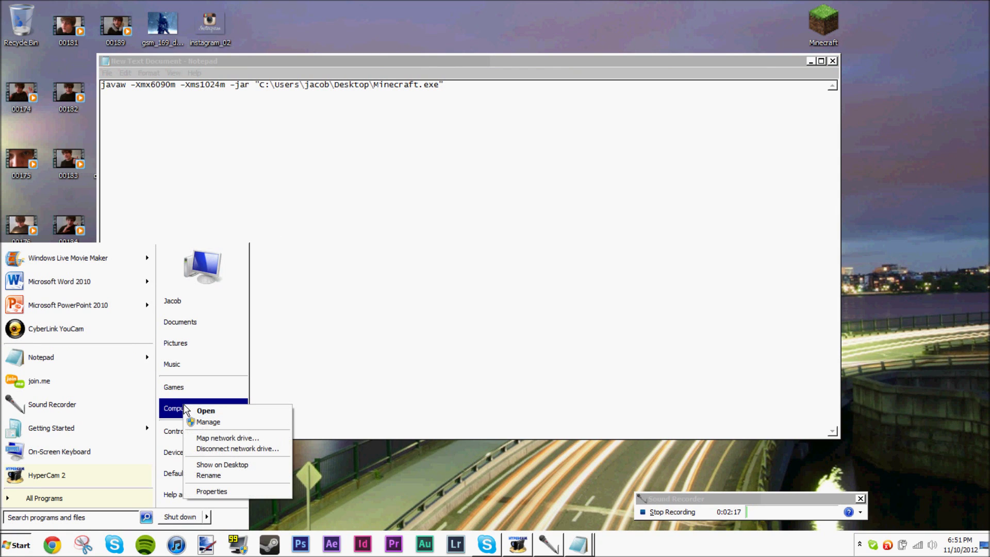
pyautogui.click(480, 239)
pyautogui.press('super')
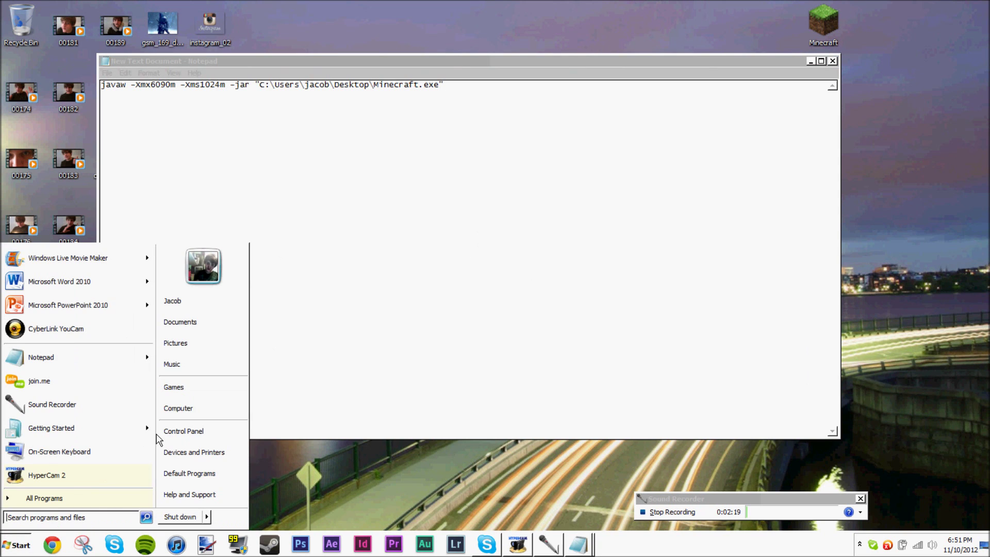
pyautogui.rightClick(188, 409)
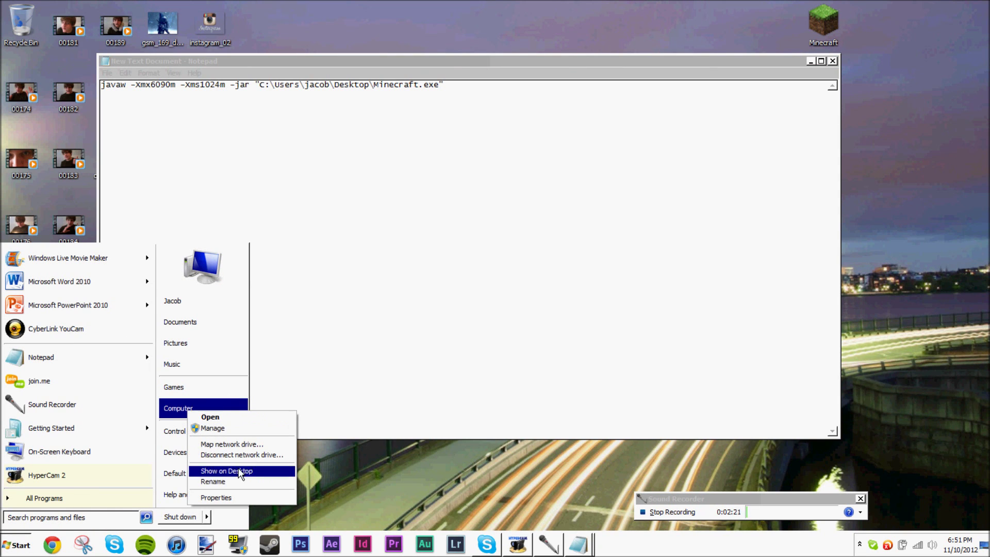
pyautogui.click(221, 497)
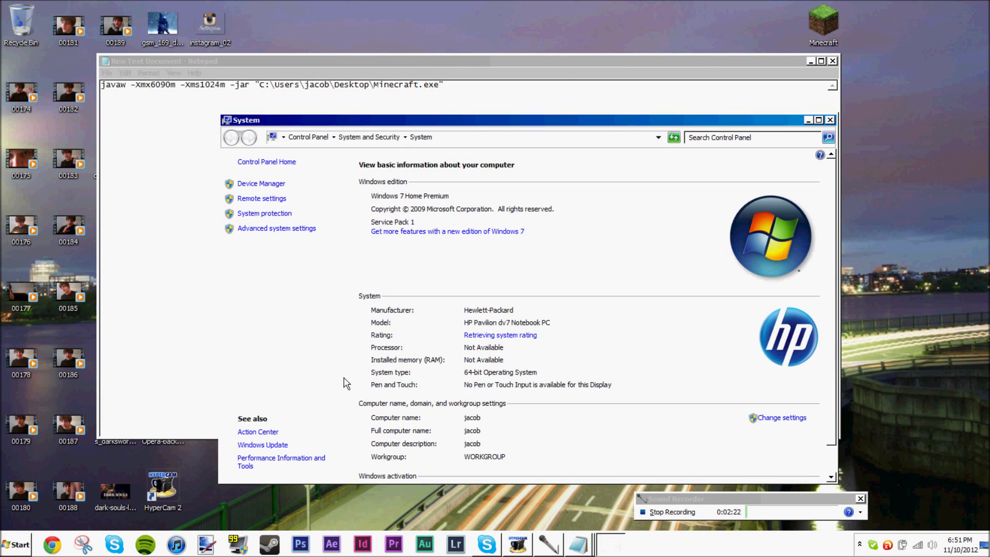
pyautogui.click(818, 120)
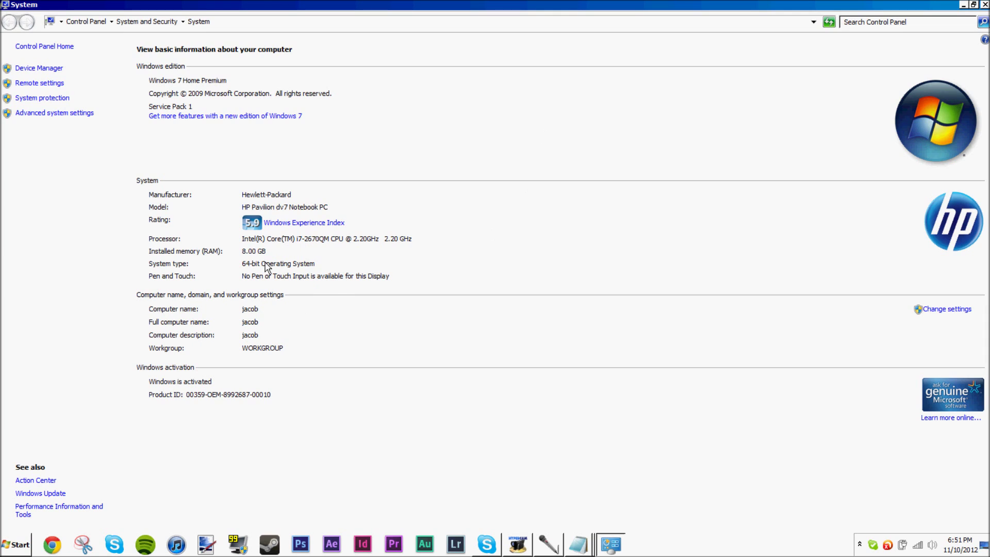
pyautogui.doubleClick(325, 5)
pyautogui.scroll(-2, 354, 161)
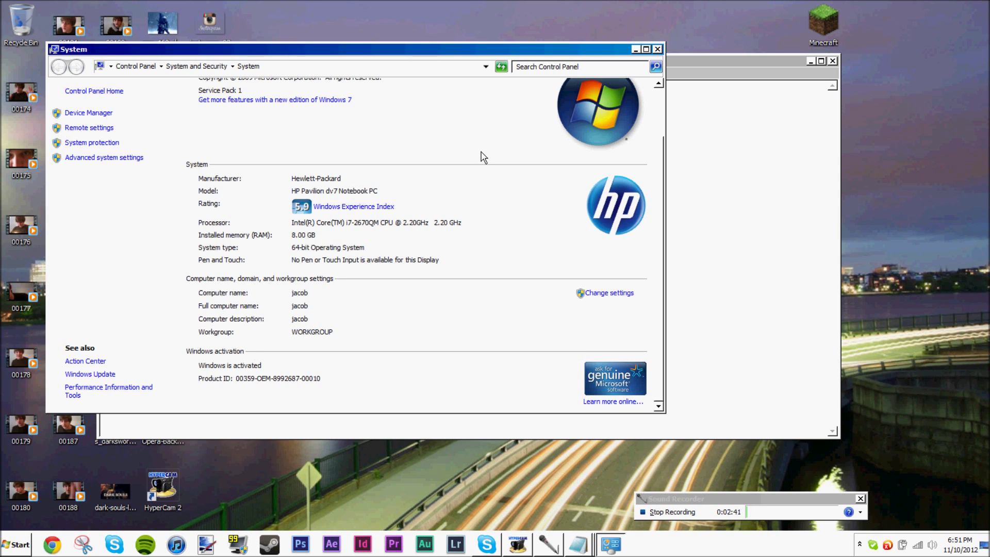
pyautogui.click(657, 49)
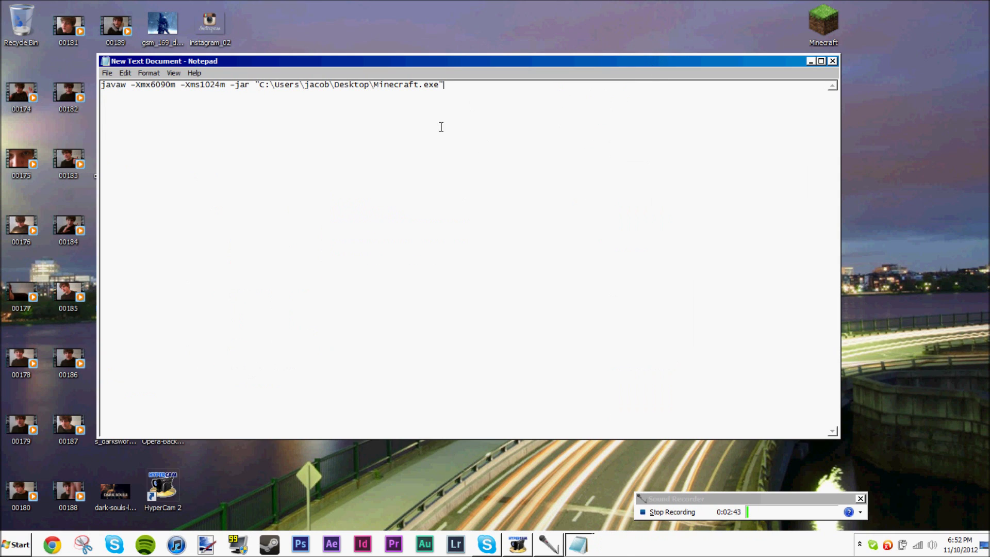
# Replace the -Xmx memory amount in the launch command with the placeholder (RAMINPUT).
pyautogui.doubleClick(171, 85)
pyautogui.click(172, 84)
pyautogui.press('BackSpace')
pyautogui.press('BackSpace')
pyautogui.press('BackSpace')
pyautogui.press('BackSpace')
pyautogui.write('(RAMINPUT')
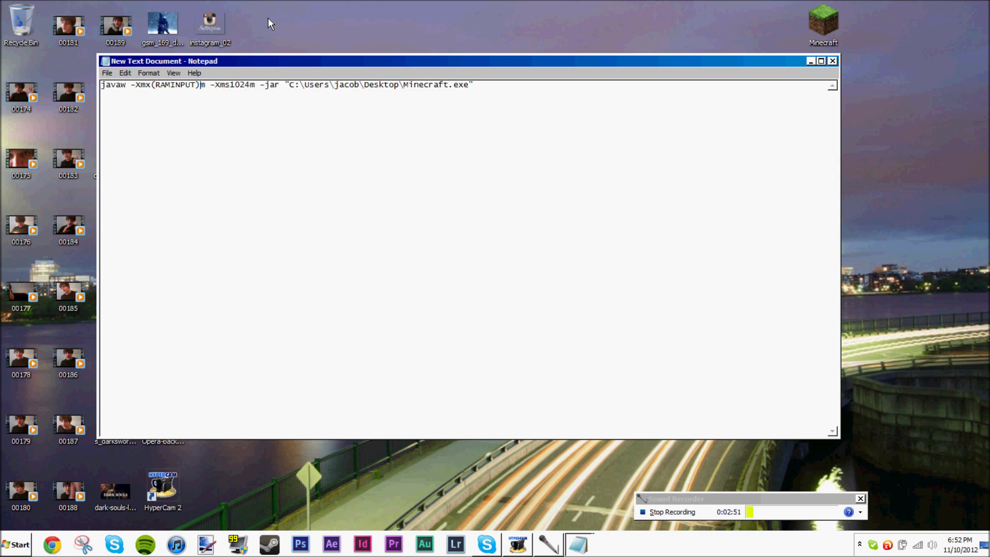
# Set the -Xmx memory amount to 6096 and delete the extra number at the end of the command line.
pyautogui.press('BackSpace')
pyautogui.press('BackSpace')
pyautogui.press('BackSpace')
pyautogui.press('BackSpace')
pyautogui.write('6096')
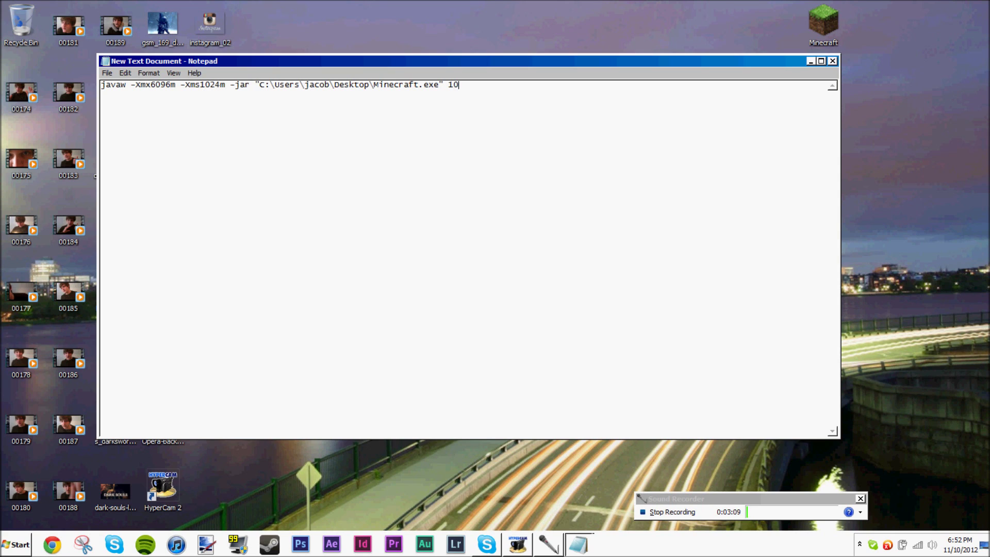
pyautogui.press('BackSpace')
pyautogui.press('BackSpace')
pyautogui.press('BackSpace')
# Save the document to the Desktop as a batch file named Open MineCraft with the All Files type, and close its window.
pyautogui.click(113, 75)
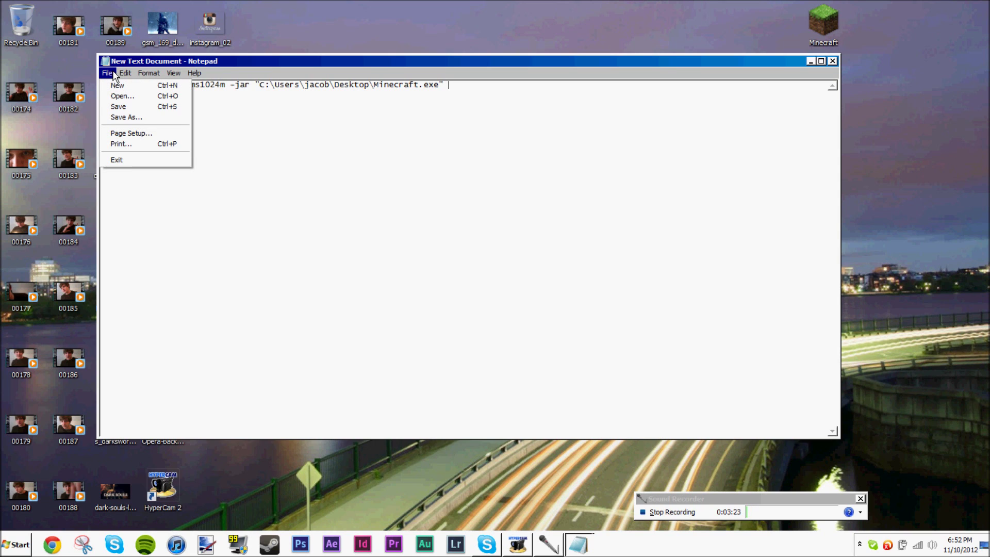
pyautogui.click(121, 117)
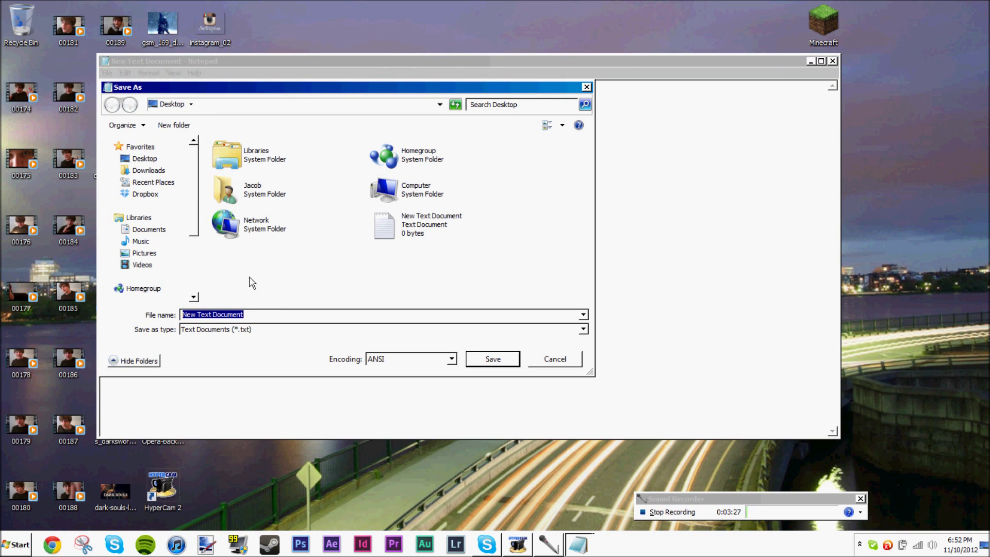
pyautogui.click(157, 160)
pyautogui.click(254, 314)
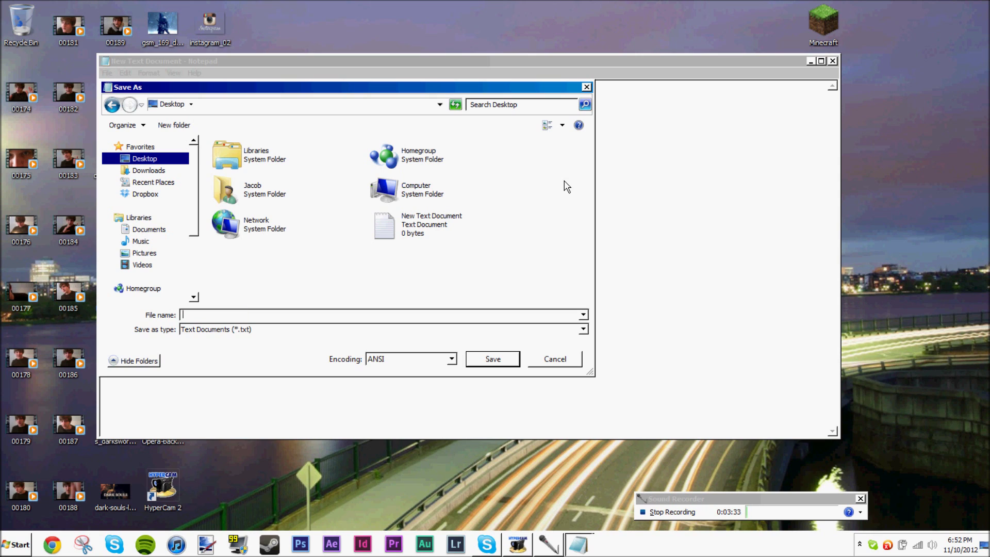
pyautogui.click(361, 331)
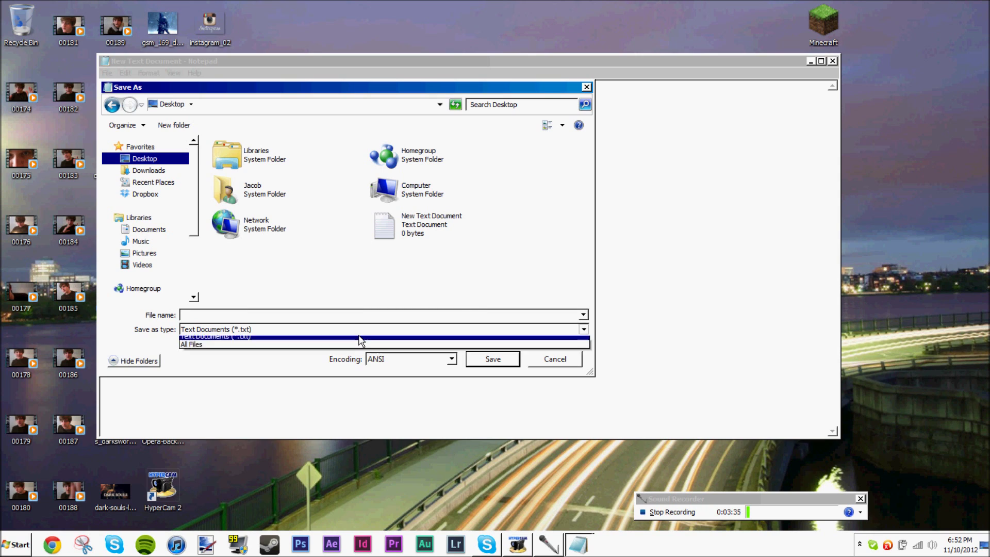
pyautogui.click(361, 342)
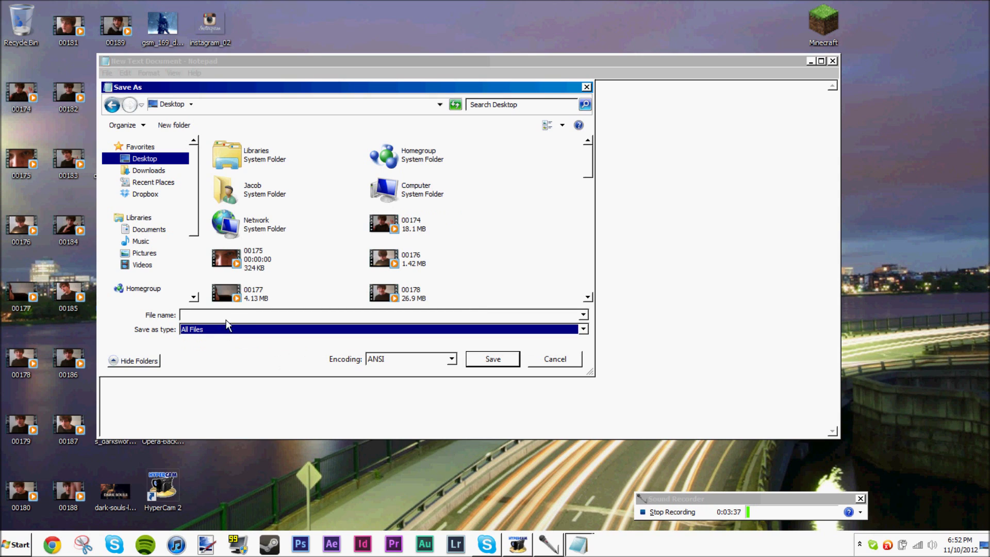
pyautogui.click(250, 315)
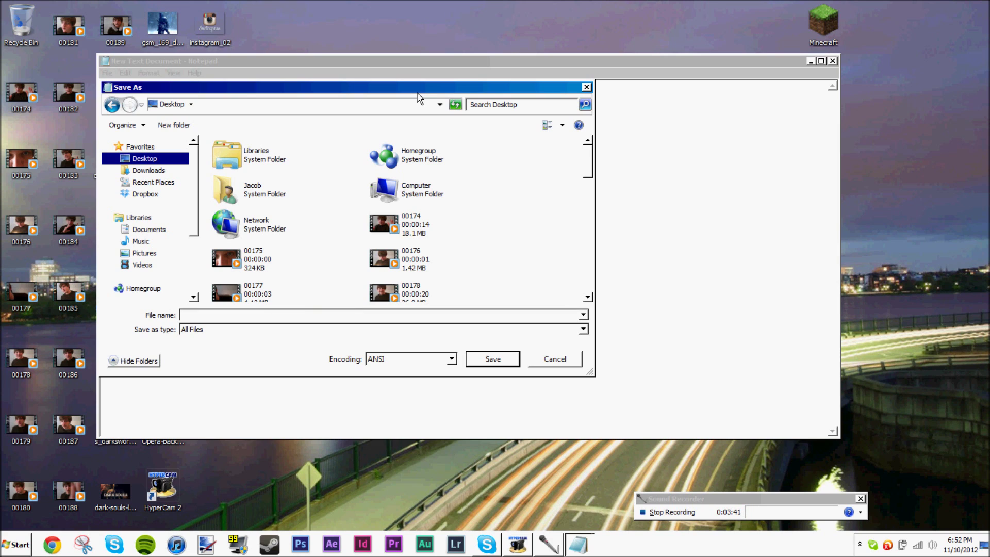
pyautogui.write('Open MineCraft.bat')
pyautogui.click(513, 363)
pyautogui.click(832, 60)
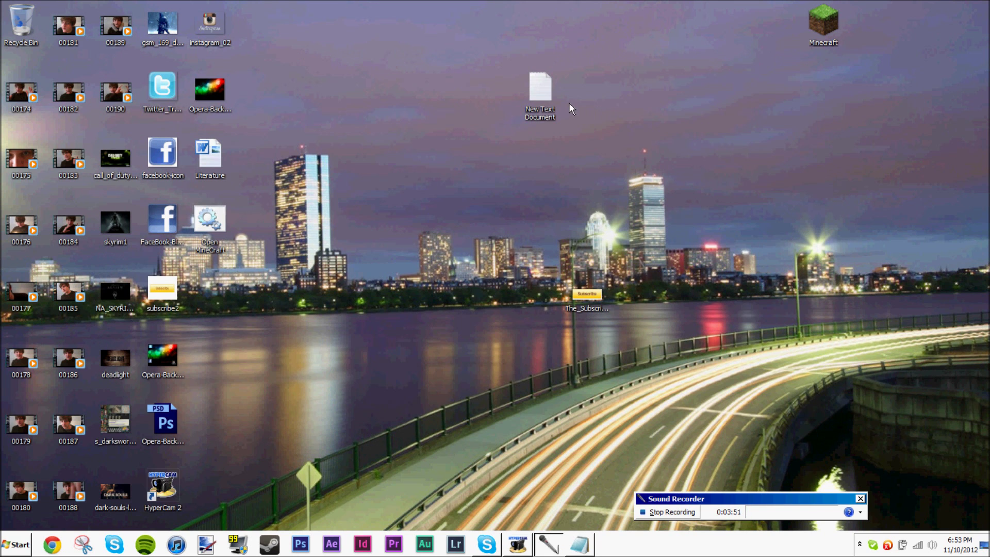
# Move New Text Document closer to the main desktop icons and place the Open MineCraft file beside the Minecraft icon.
pyautogui.moveTo(545, 85); pyautogui.dragTo(315, 74)
pyautogui.click(222, 221)
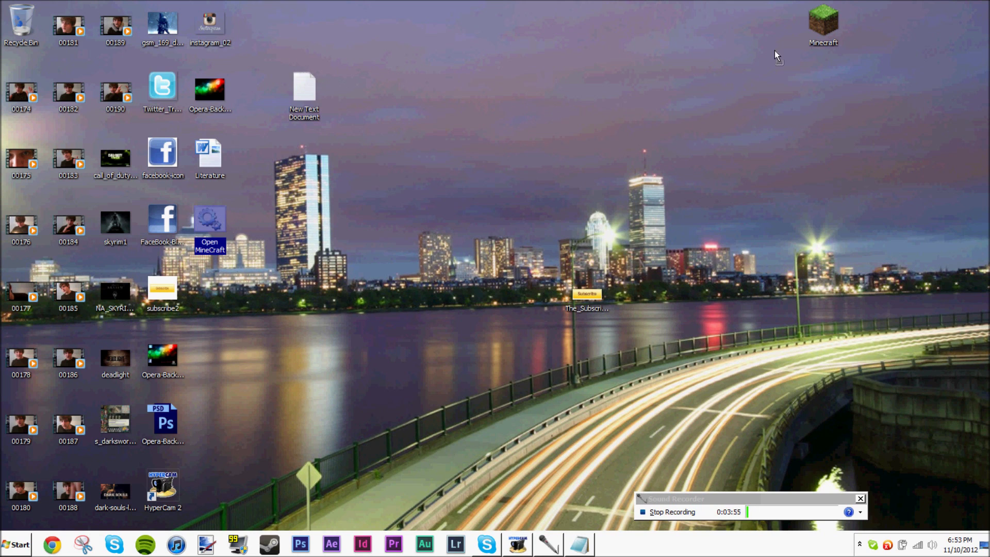
pyautogui.moveTo(775, 53); pyautogui.dragTo(749, 35)
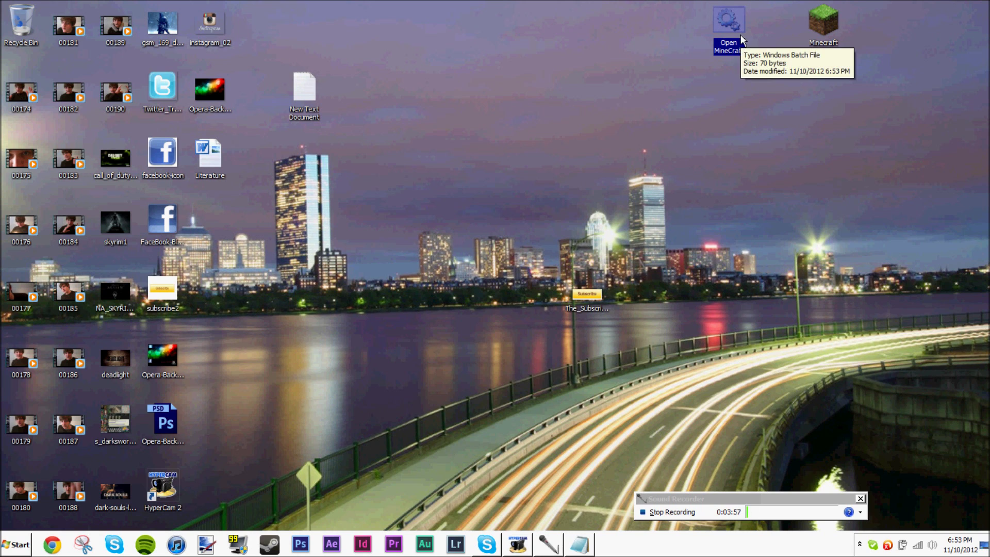
# Launch Minecraft from the desktop, maximize the launcher window and log in with the remembered account.
pyautogui.click(821, 24)
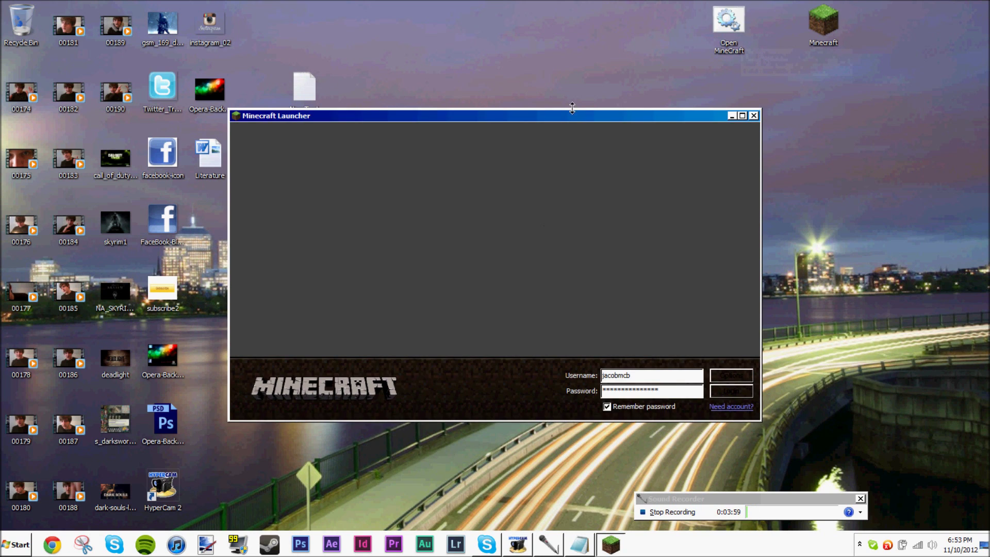
pyautogui.click(741, 118)
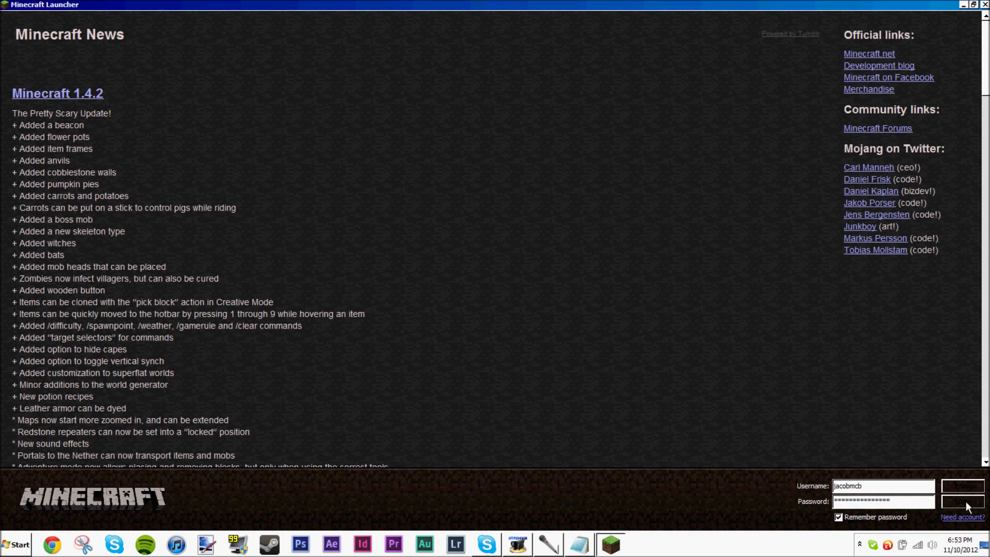
pyautogui.click(965, 502)
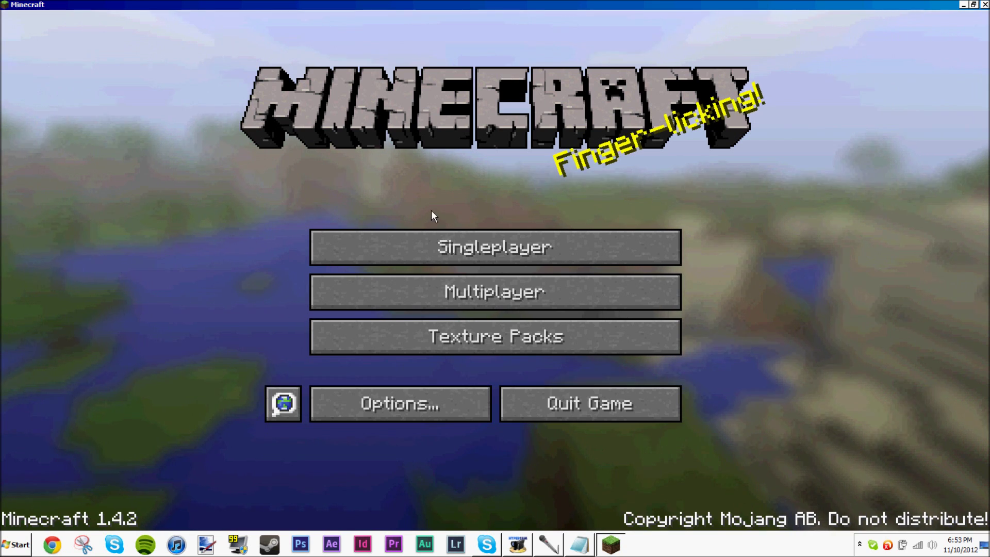
# Open the single-player world list and play the first Brick house world.
pyautogui.click(431, 245)
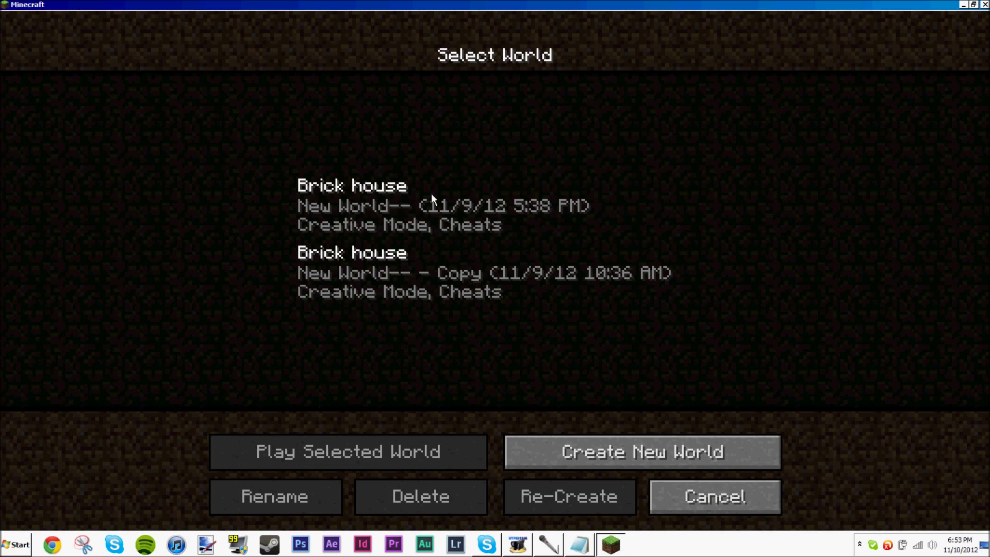
pyautogui.click(431, 194)
pyautogui.click(382, 438)
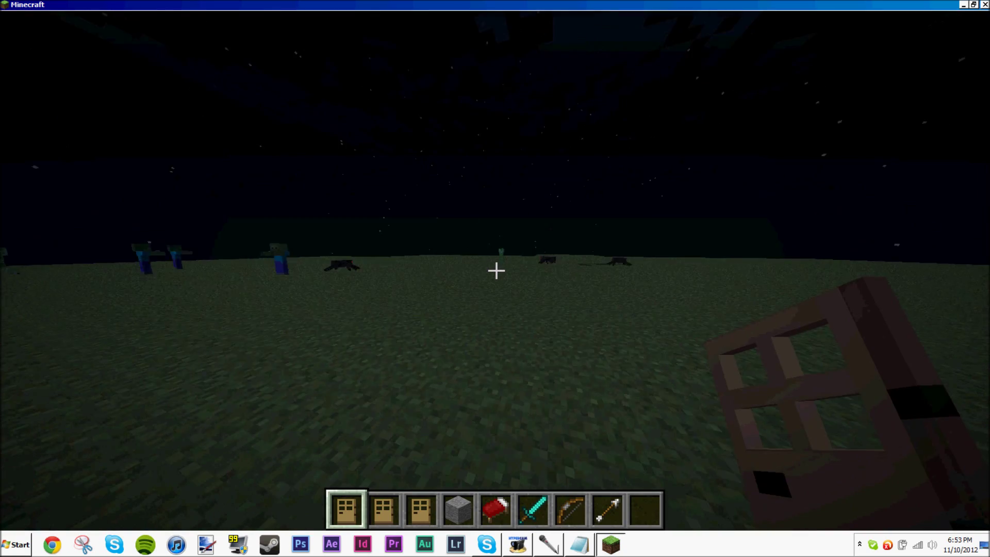
# Take off and fly across the grass field towards the brick house, pausing and resuming the game on the way.
pyautogui.press('space')
pyautogui.press('space')
pyautogui.press('w')
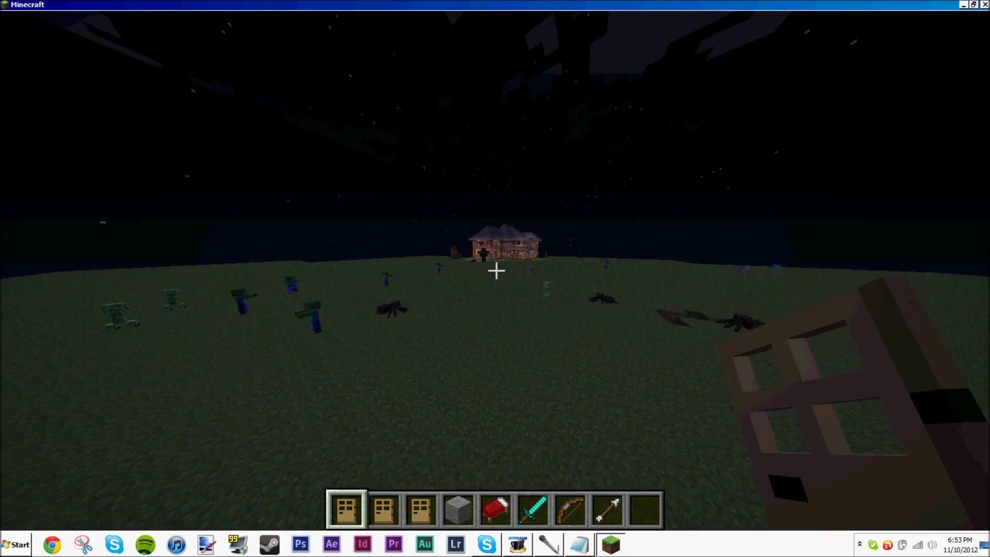
pyautogui.press('w')
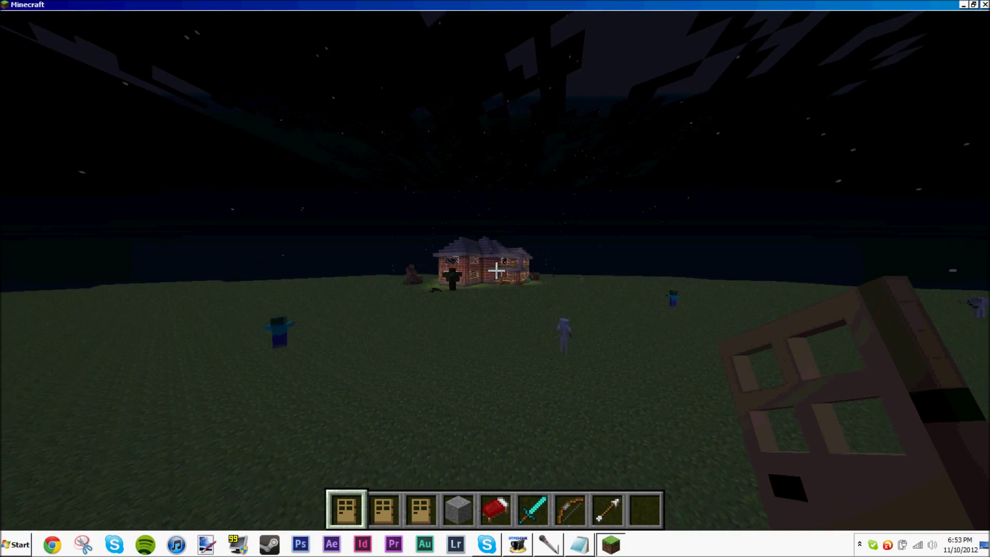
pyautogui.press('Escape')
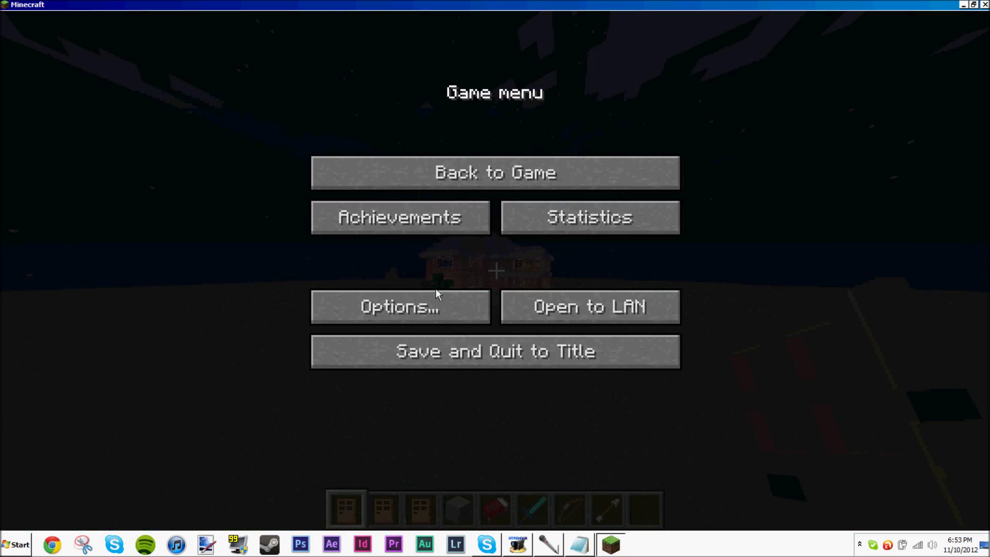
pyautogui.click(435, 292)
pyautogui.press('Escape')
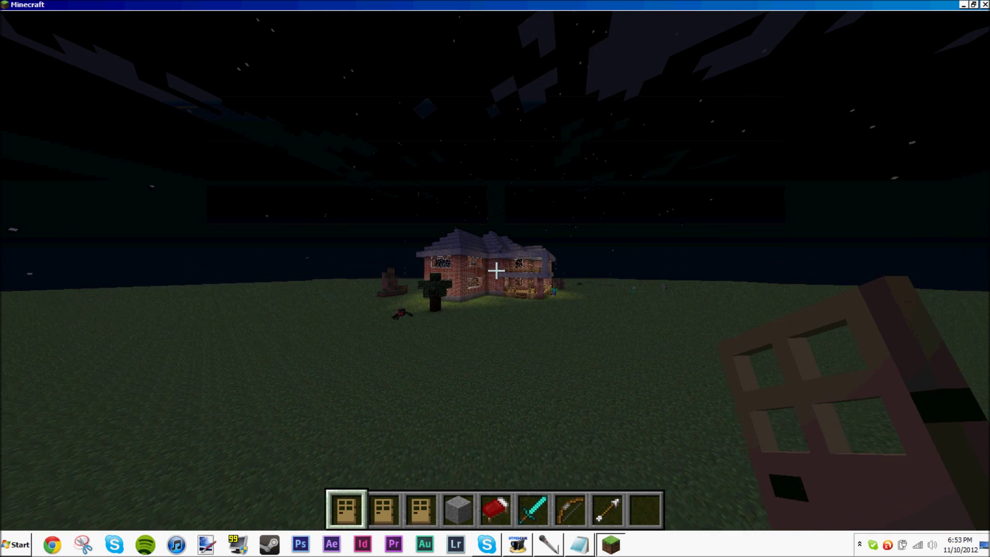
pyautogui.press('w')
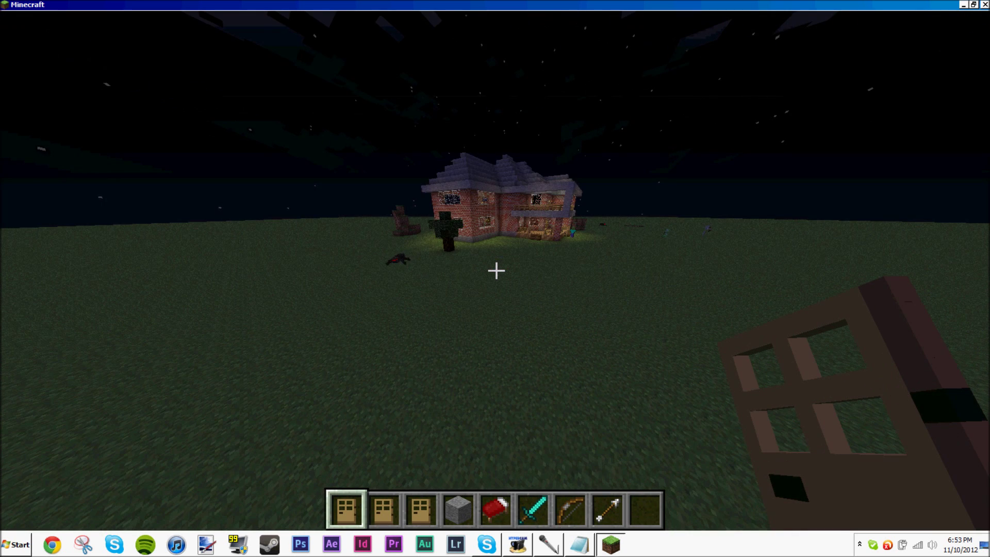
# Raise the display brightness, return to the game and fly up close to the brick house.
pyautogui.press('XF86MonBrightnessUp')
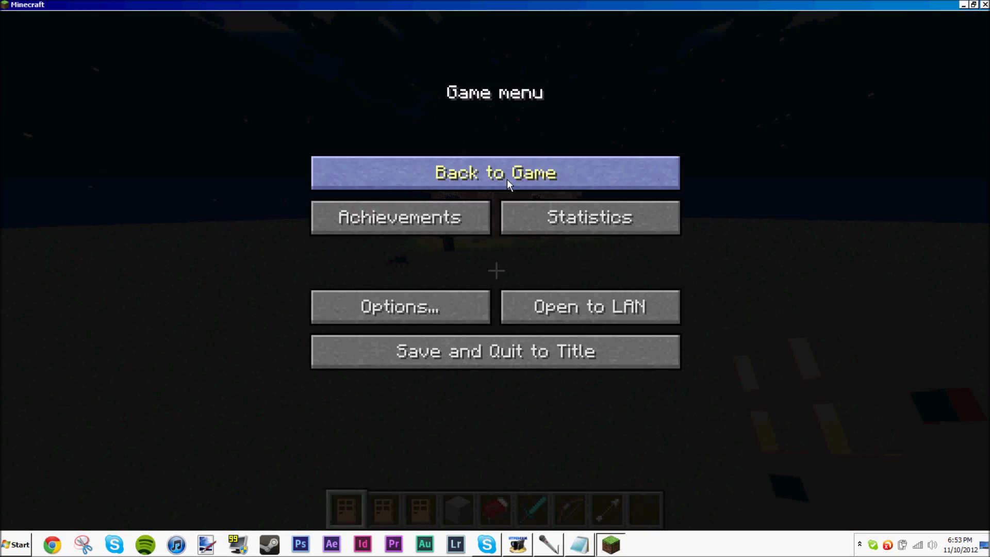
pyautogui.click(506, 179)
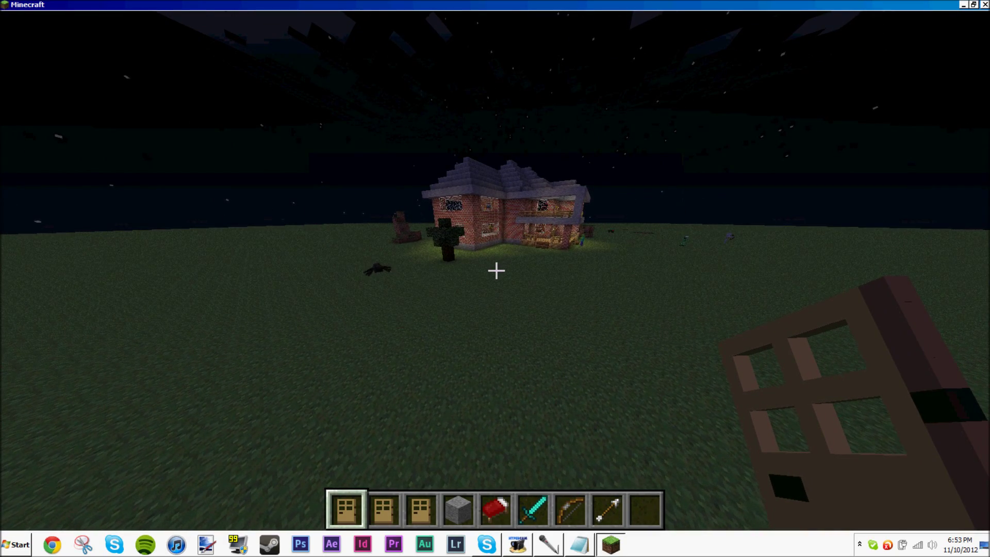
pyautogui.press('XF86MonBrightnessUp')
pyautogui.press('w')
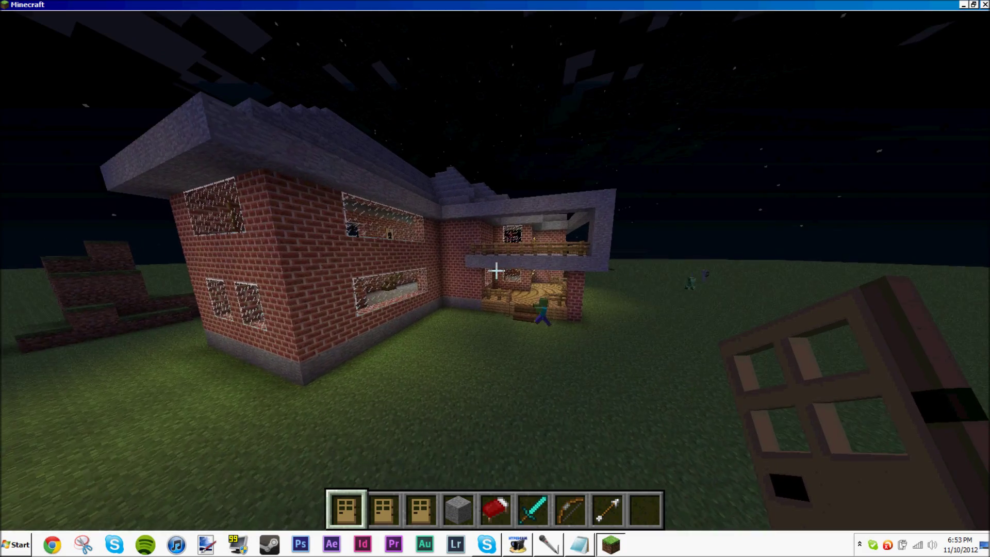
# Save and quit to the title screen, and reload the first Brick house world in single-player.
pyautogui.press('Escape')
pyautogui.click(483, 348)
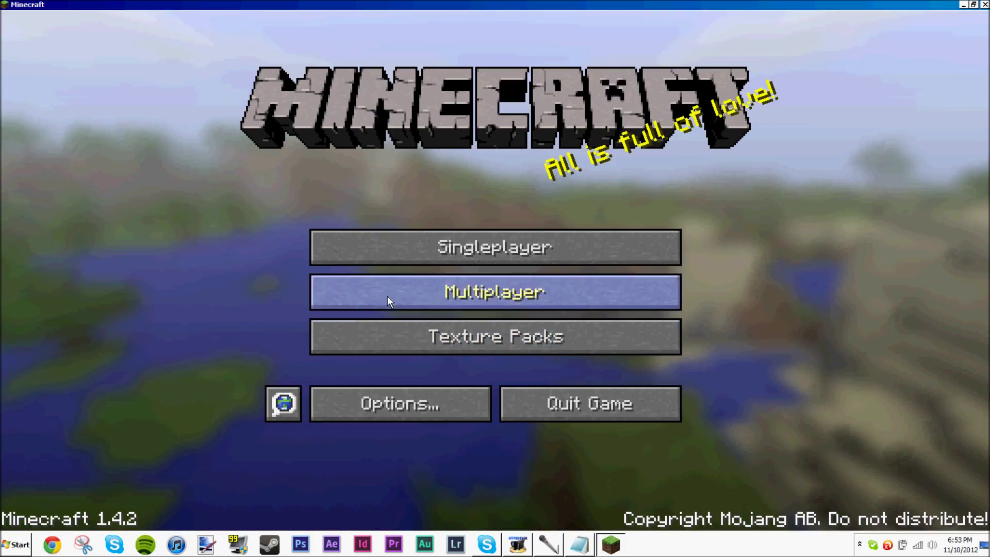
pyautogui.click(466, 238)
pyautogui.doubleClick(428, 202)
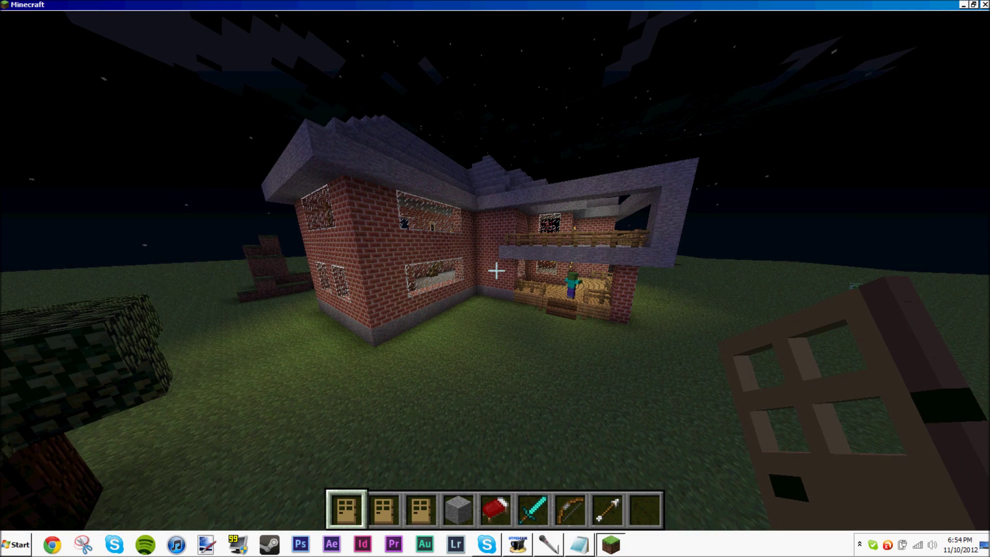
# Go to the front doors on the house's porch, bring up the projector display options and return to the game.
pyautogui.press('w')
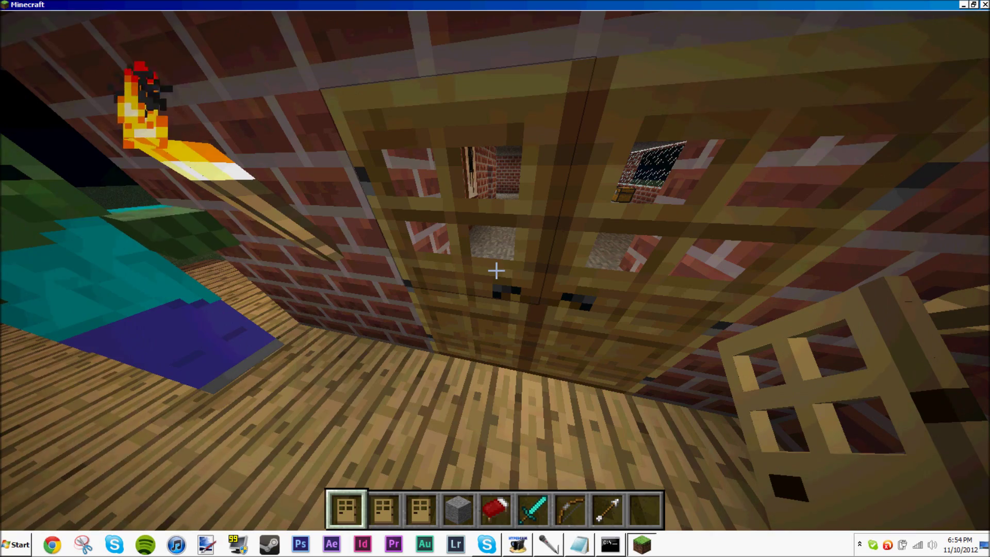
pyautogui.press('s')
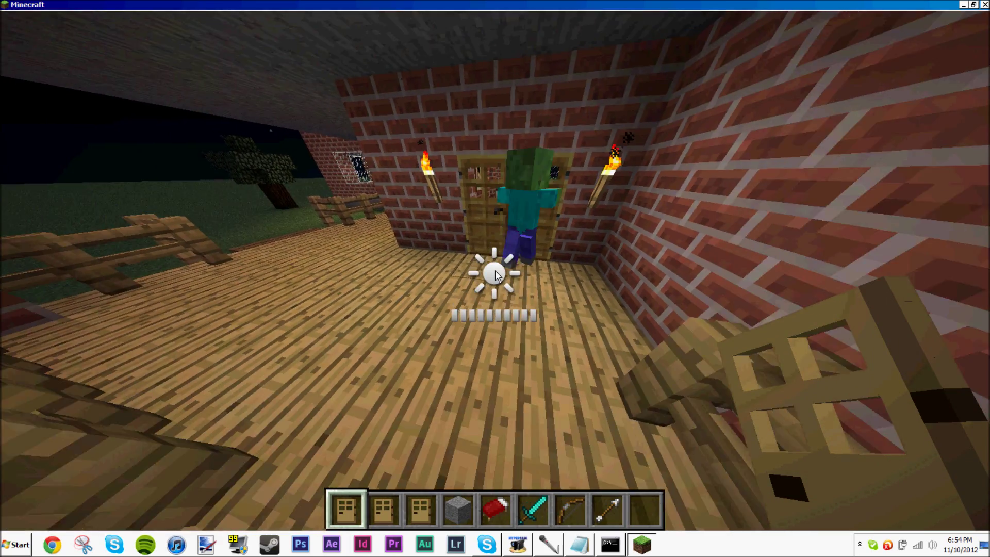
pyautogui.press('super+p')
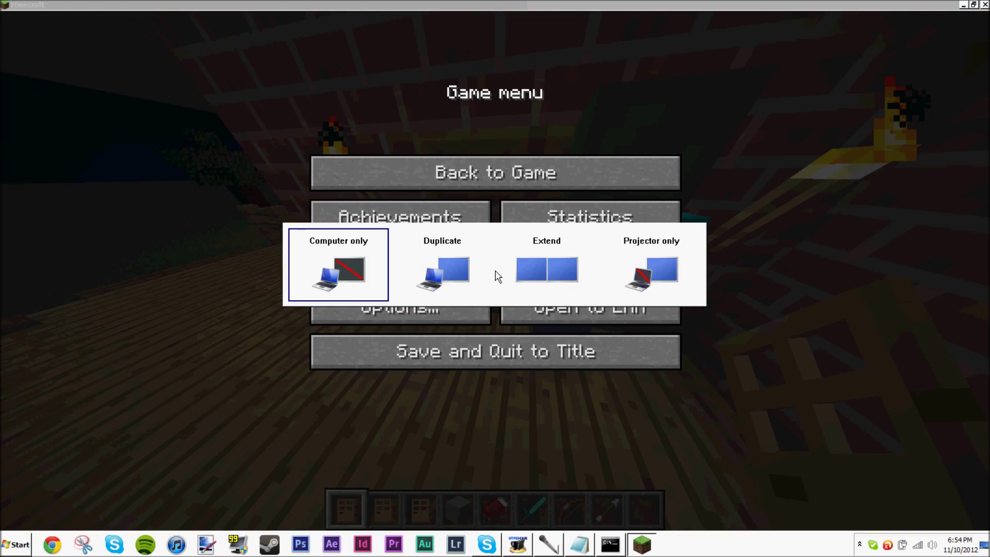
pyautogui.click(507, 178)
# Place a wooden door on the porch beside the house's entrance and break it again.
pyautogui.press('w')
pyautogui.rightClick(496, 270)
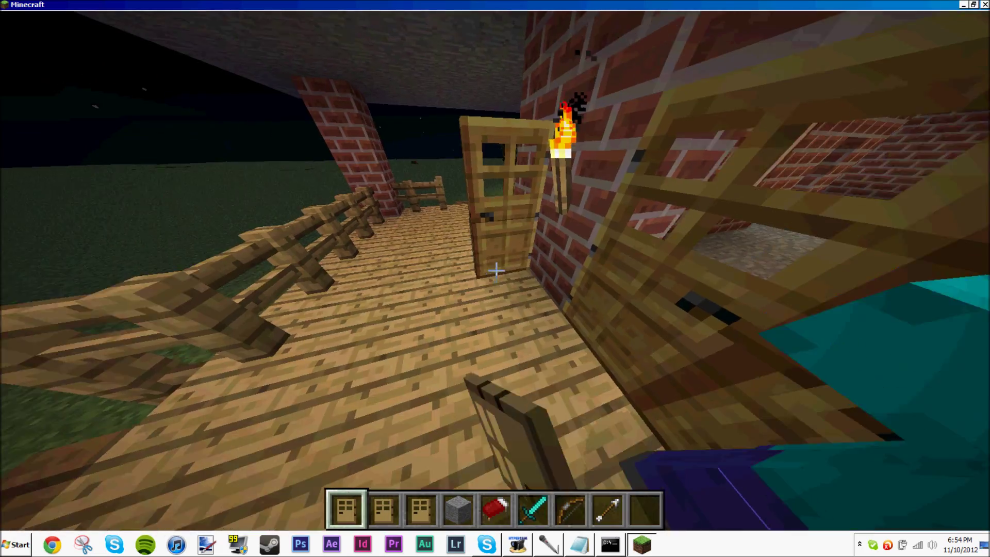
pyautogui.click(496, 270)
# Move along the porch and fly out of it to a height above the house's roof.
pyautogui.press('w')
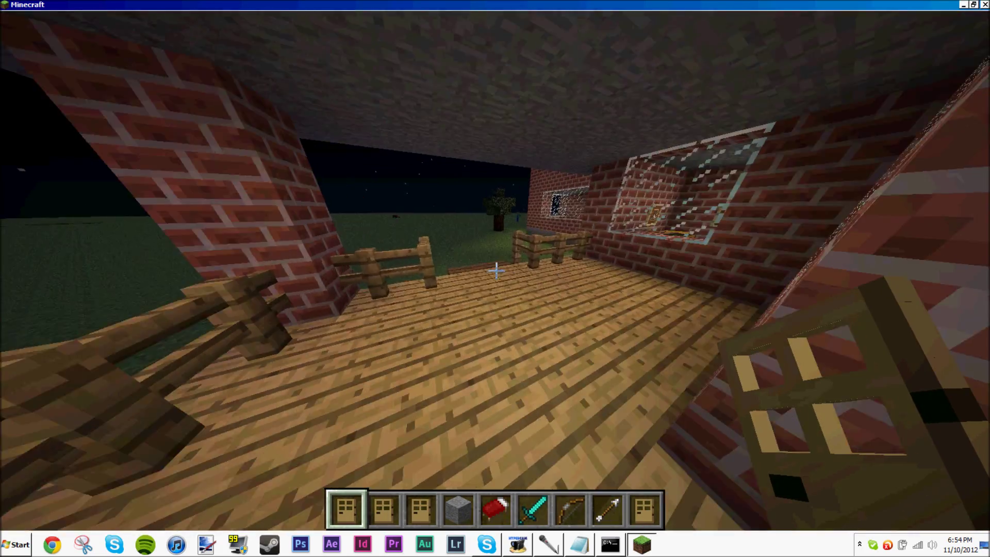
pyautogui.press('w')
pyautogui.press('space')
pyautogui.press('space')
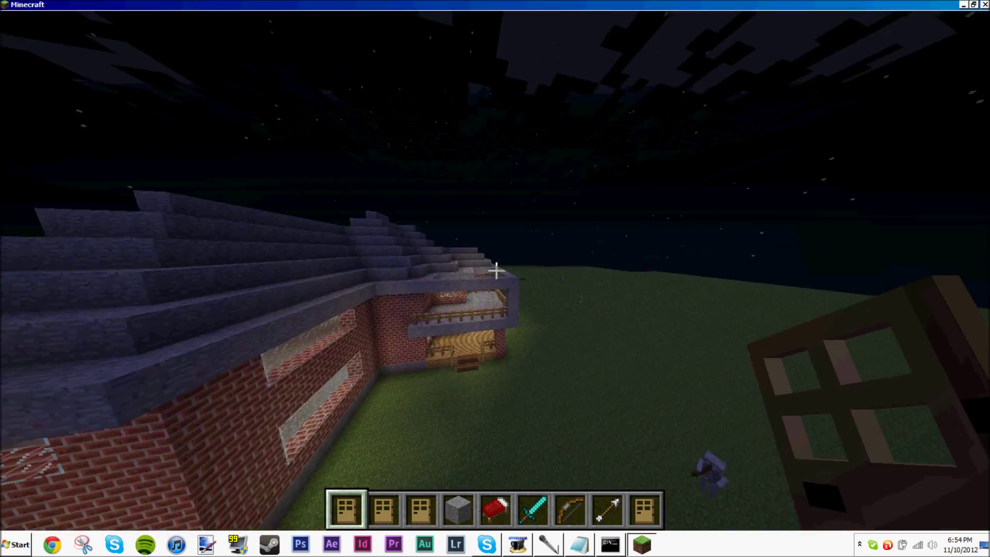
pyautogui.press('ctrl')
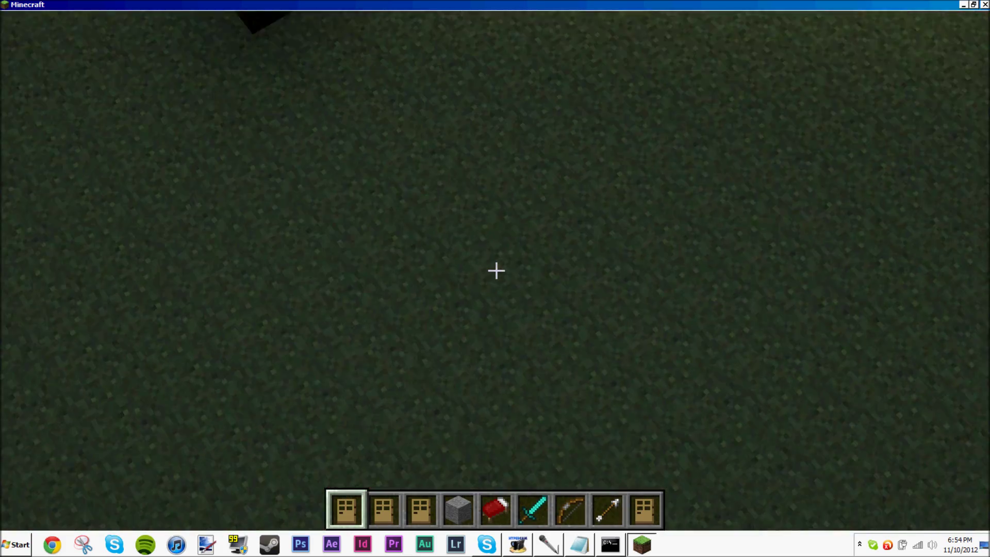
# Pause and close Minecraft, and move the Sound Recorder window towards the middle of the desktop.
pyautogui.press('Escape')
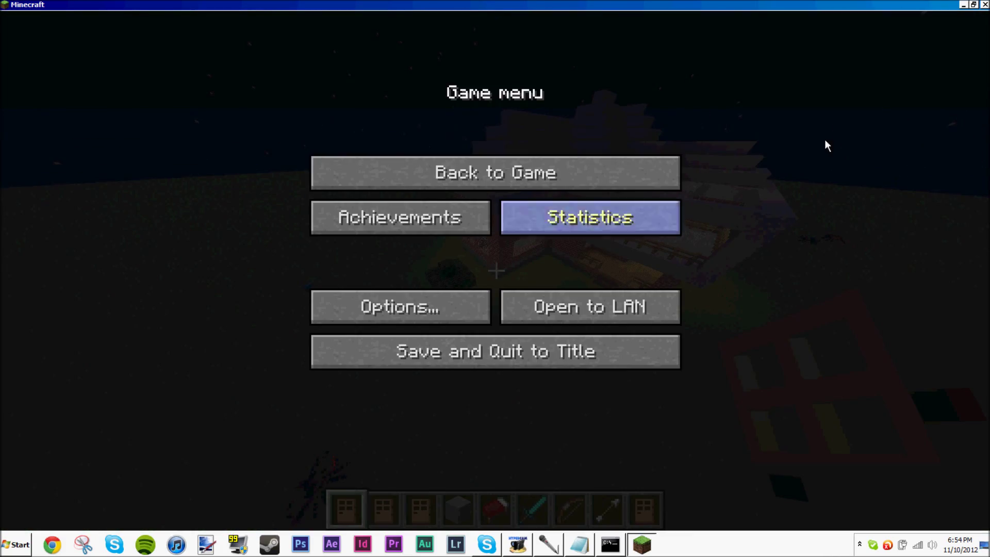
pyautogui.click(985, 5)
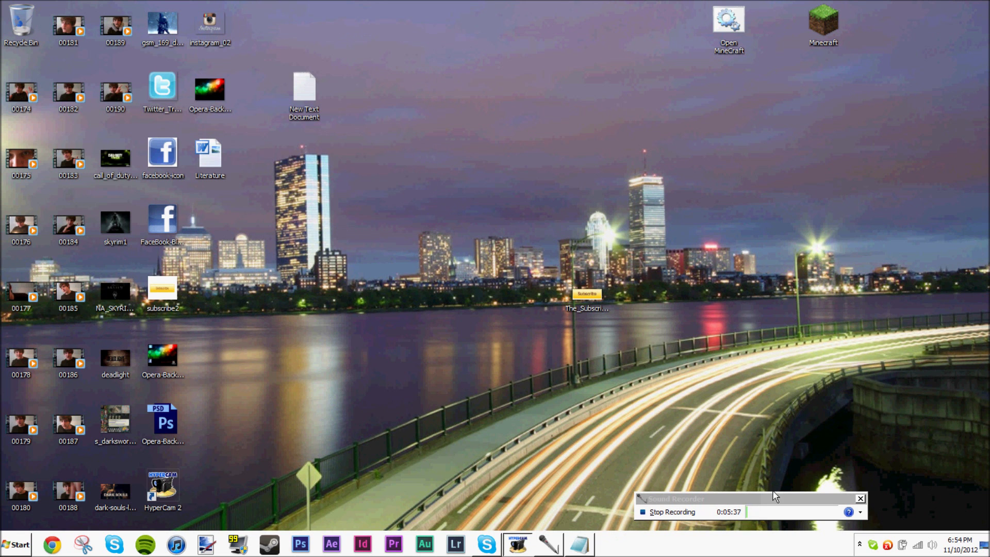
pyautogui.moveTo(773, 494); pyautogui.dragTo(541, 200)
pyautogui.press('super')
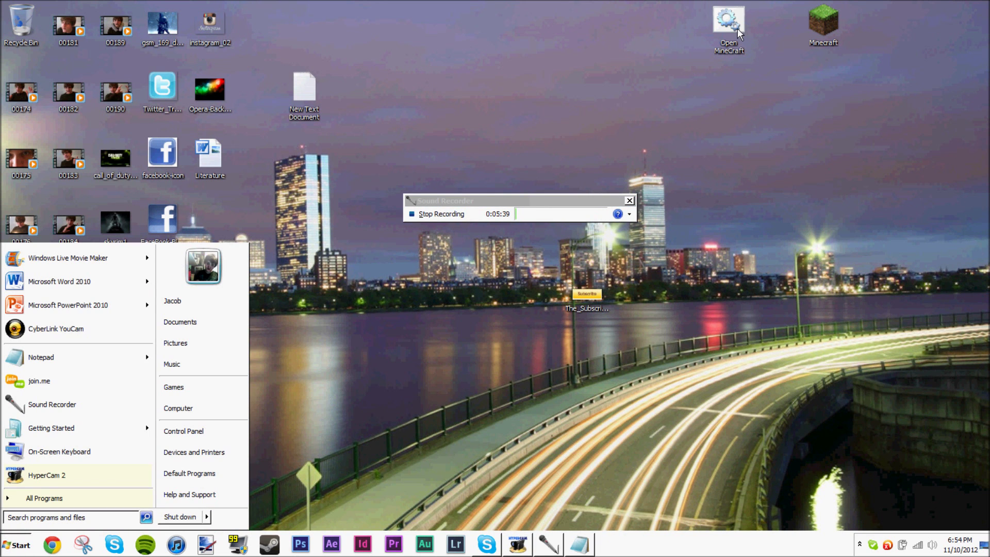
pyautogui.press('super')
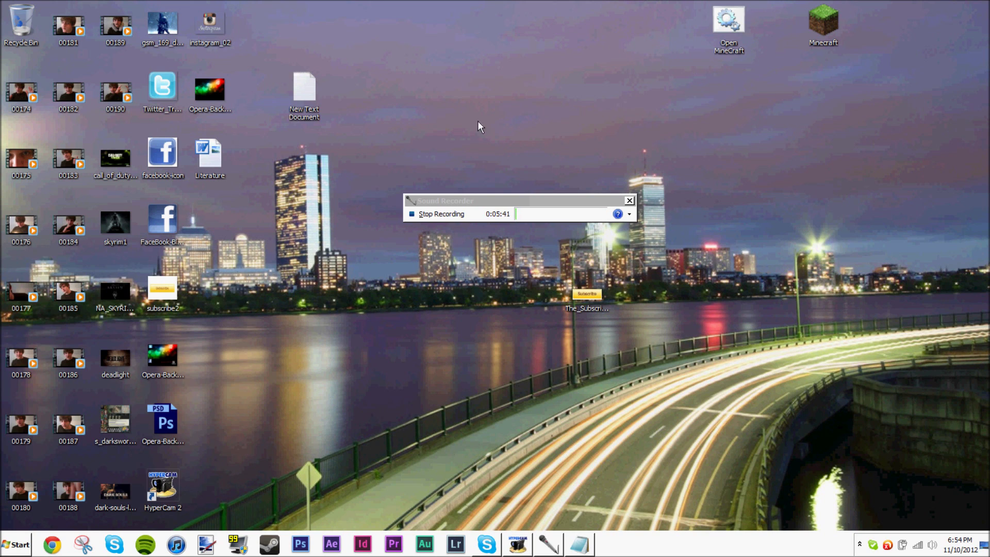
# Launch the game with the Open MineCraft batch file, close its command window, maximize the launcher and log in with the remembered account.
pyautogui.doubleClick(728, 21)
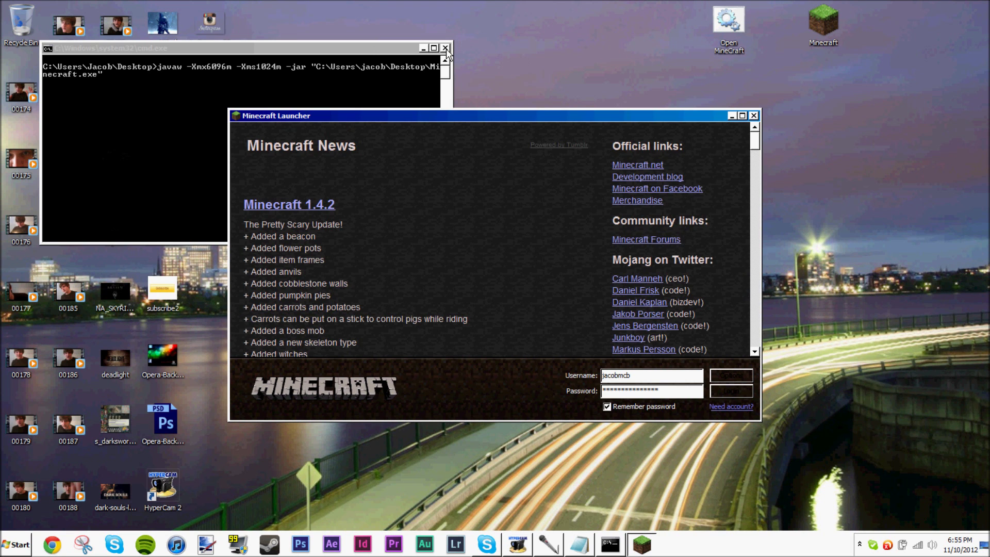
pyautogui.moveTo(178, 47); pyautogui.dragTo(313, 128)
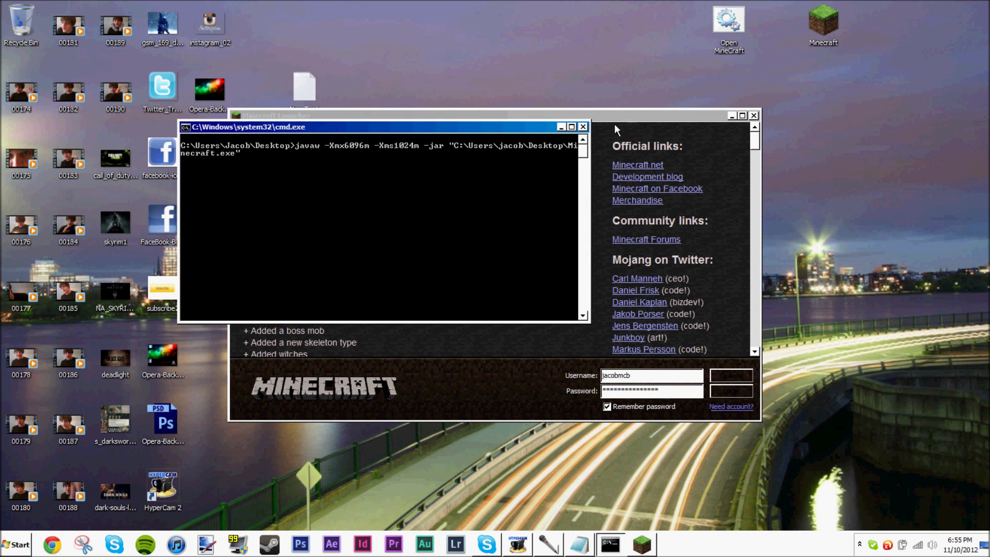
pyautogui.click(580, 122)
pyautogui.click(742, 115)
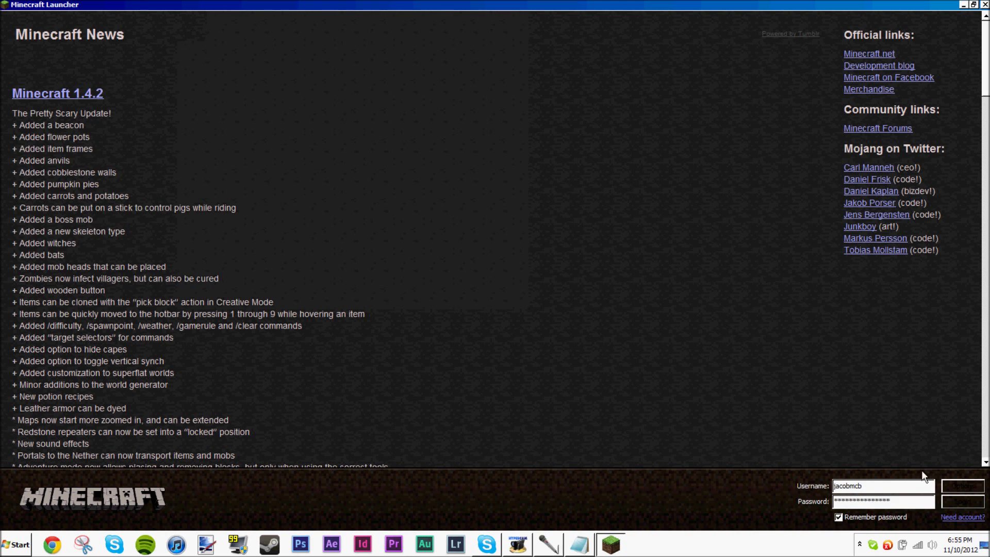
pyautogui.click(945, 500)
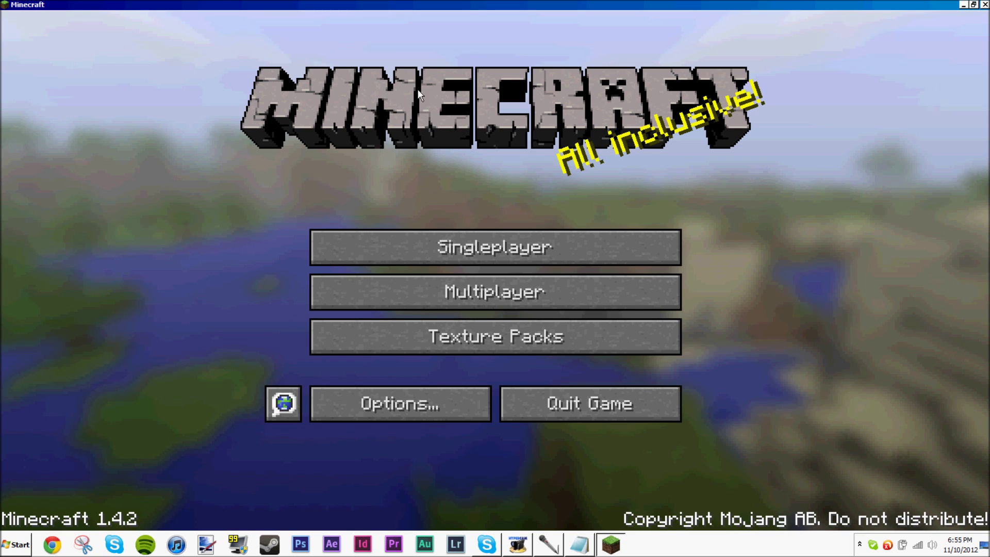
# Play the first Brick house world in single-player and fly around the house onto its porch.
pyautogui.click(495, 245)
pyautogui.doubleClick(414, 196)
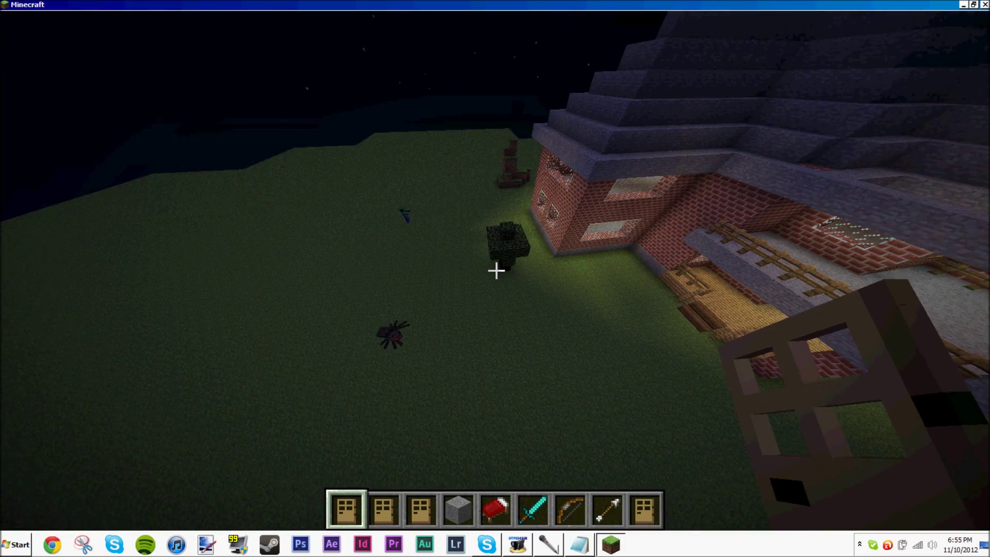
pyautogui.press('s')
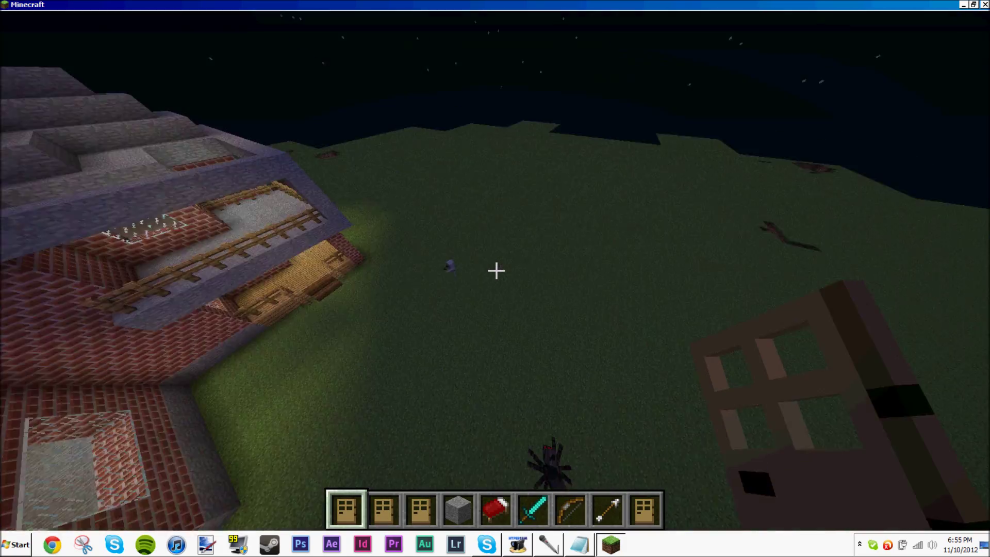
pyautogui.press('w')
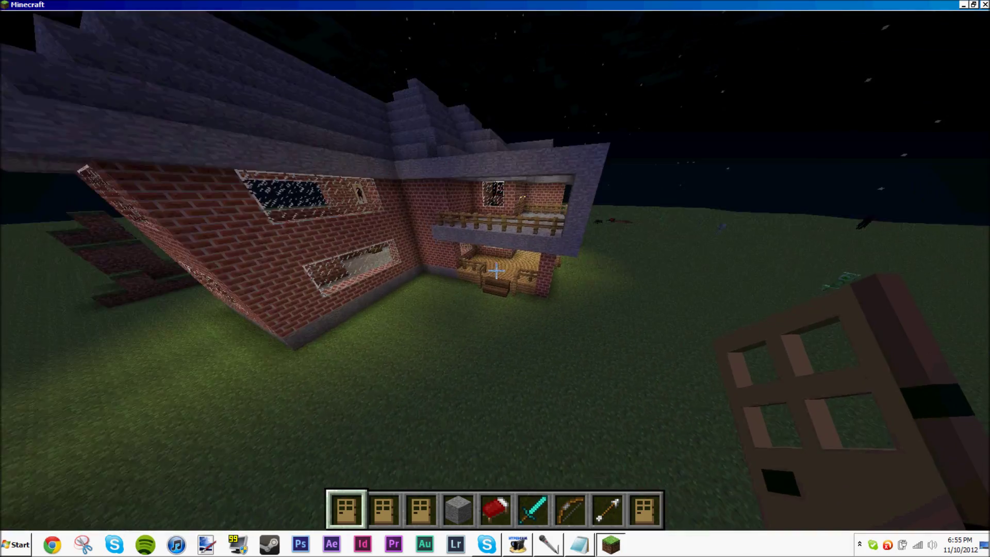
pyautogui.press('w')
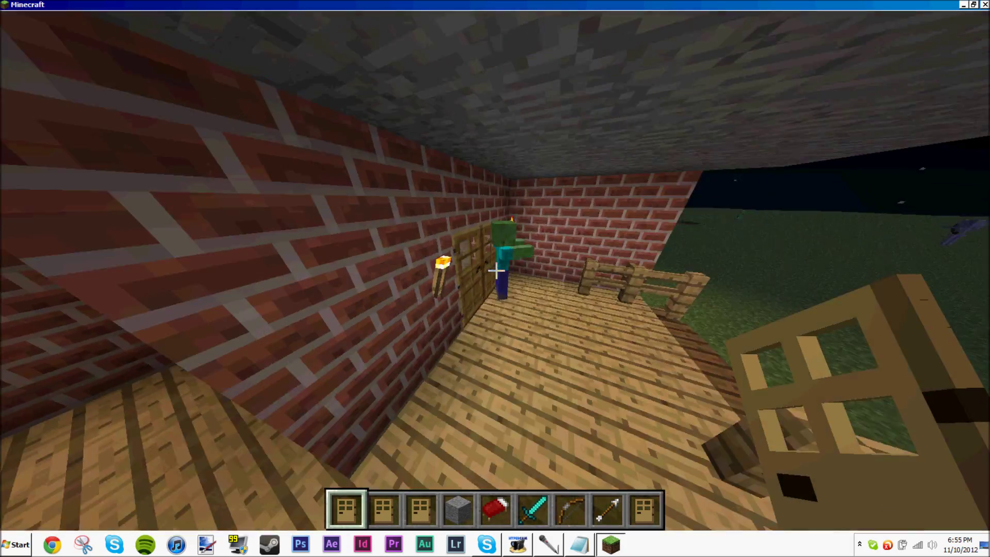
# Move around the zombie by the porch's front doors and back out onto the lawn in front of the house.
pyautogui.press('s')
pyautogui.press('w')
pyautogui.click(496, 270)
pyautogui.press('w')
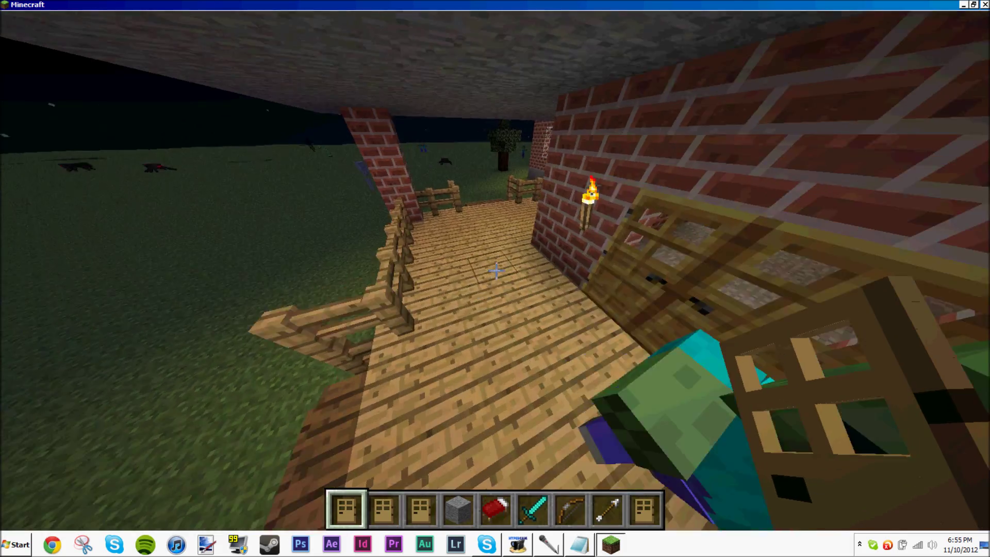
pyautogui.press('s')
pyautogui.press('s')
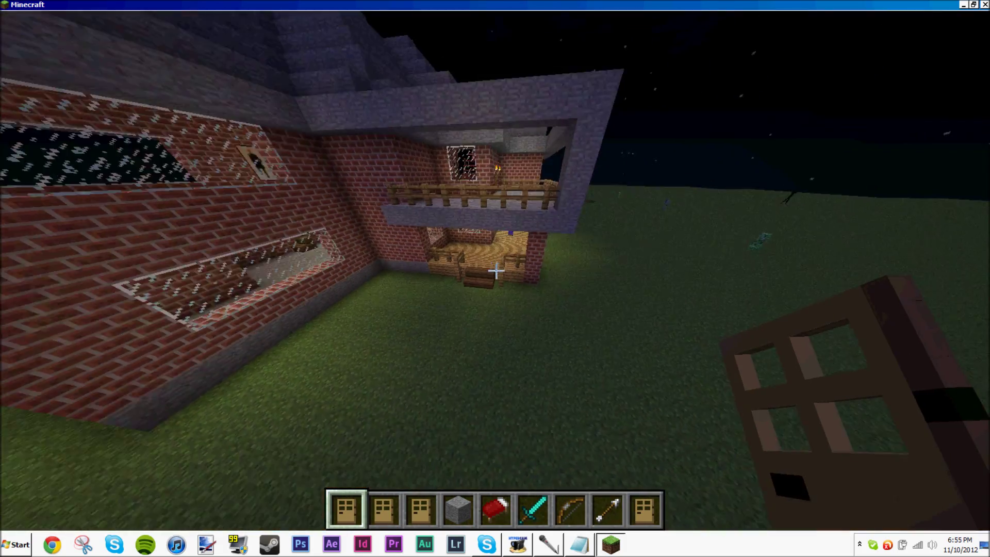
# Save and quit to the title screen, select the Brick house world dated 11/10/12 and play it again.
pyautogui.press('Escape')
pyautogui.click(503, 355)
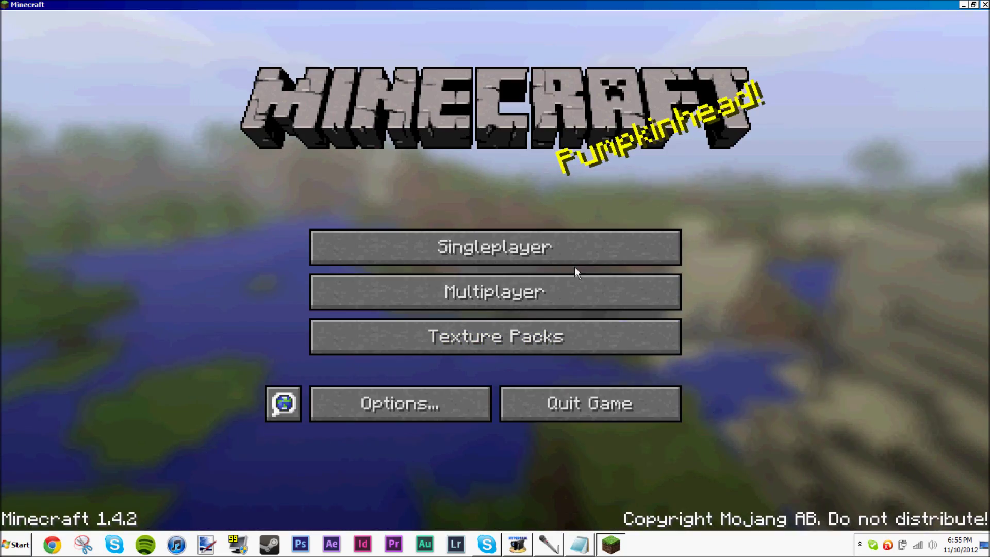
pyautogui.click(569, 256)
pyautogui.click(445, 228)
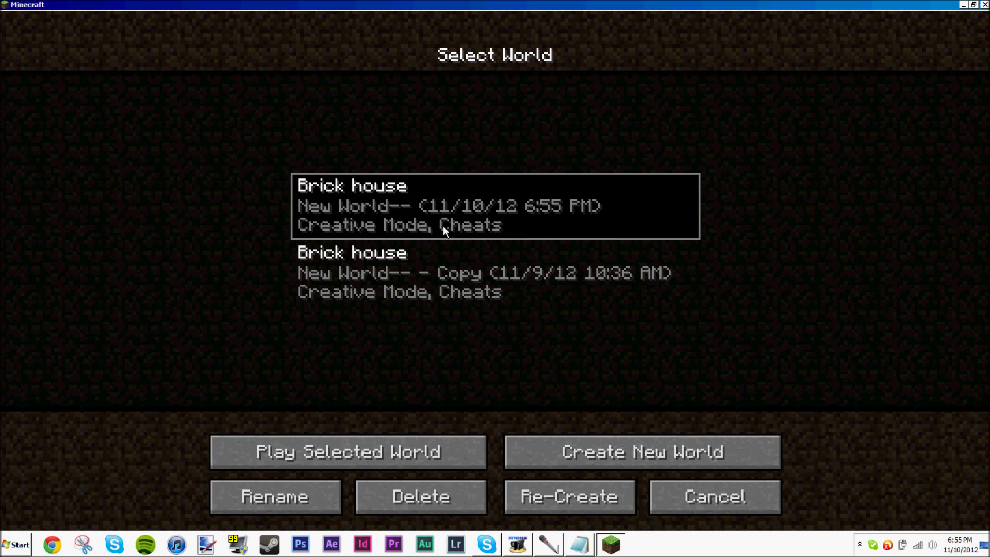
pyautogui.click(391, 439)
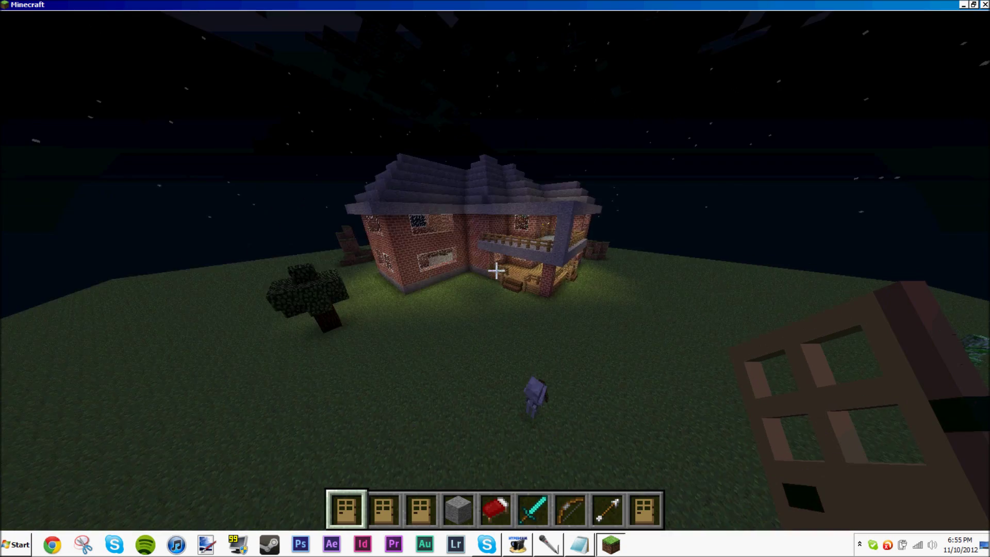
# Pause the game and open the Video Settings from its options.
pyautogui.press('Escape')
pyautogui.click(430, 301)
pyautogui.click(418, 278)
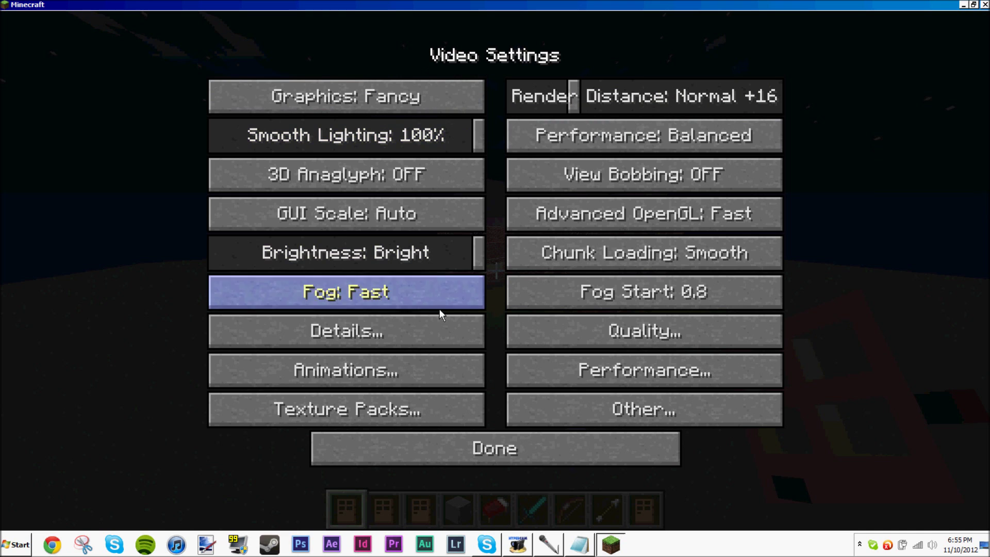
# Look through the Animation, Quality and Performance subsections of the Video Settings without changing any option.
pyautogui.click(382, 360)
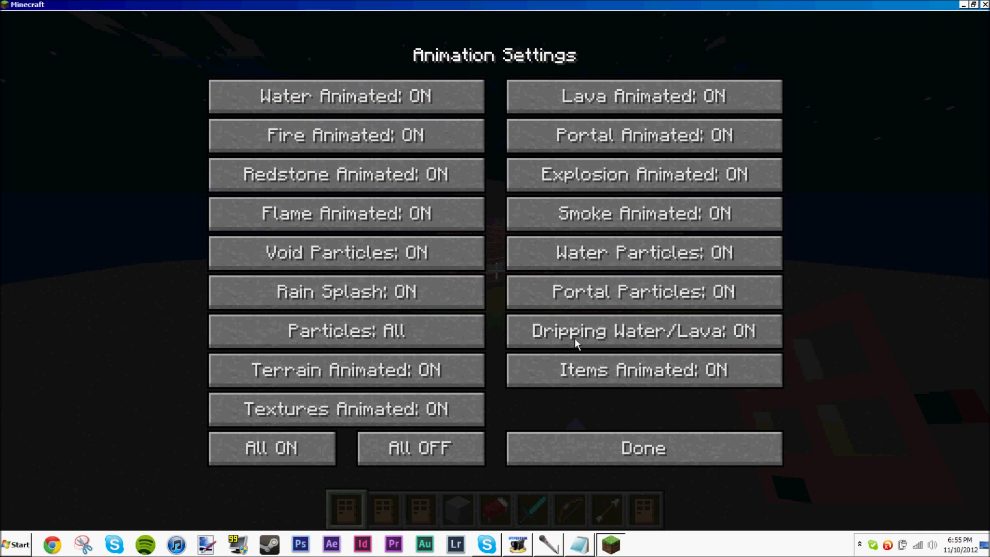
pyautogui.click(649, 454)
pyautogui.click(673, 332)
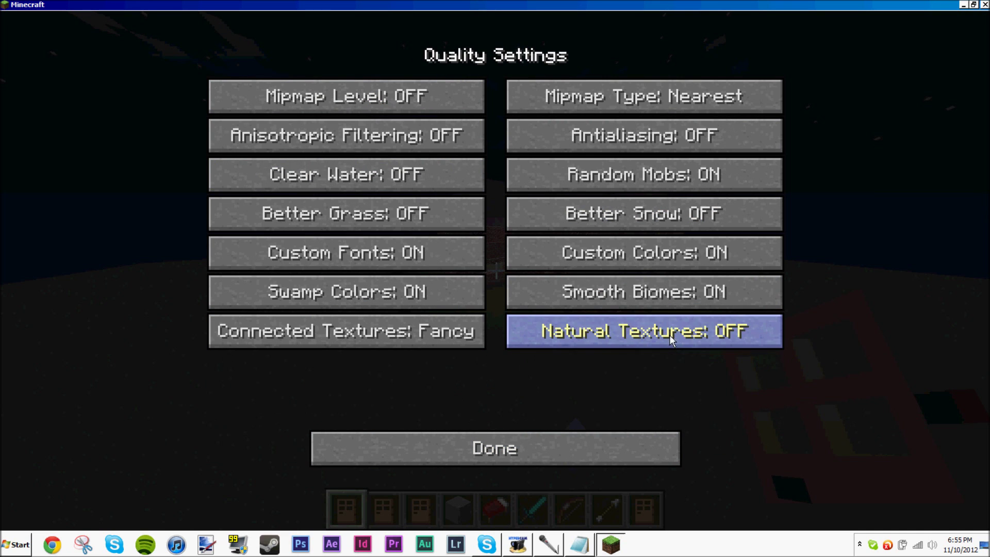
pyautogui.click(593, 447)
pyautogui.click(644, 369)
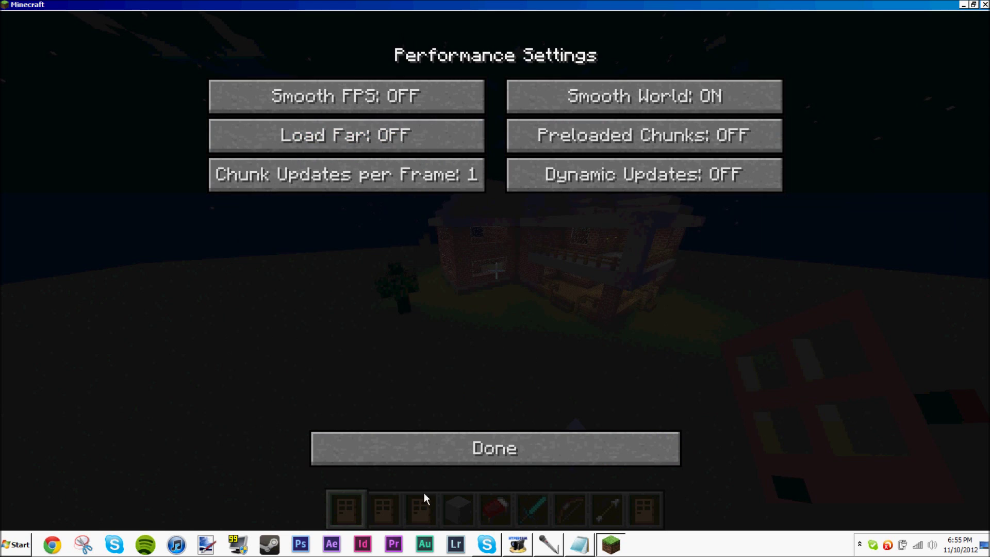
pyautogui.click(450, 454)
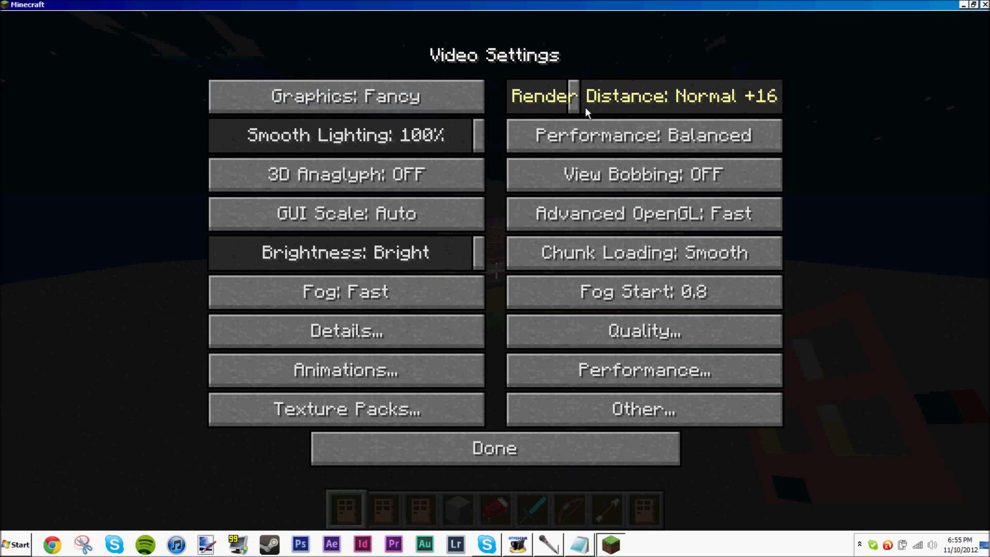
# Adjust the render distance within Normal +16, resume the game and fly toward the brick house.
pyautogui.moveTo(585, 107); pyautogui.dragTo(604, 90)
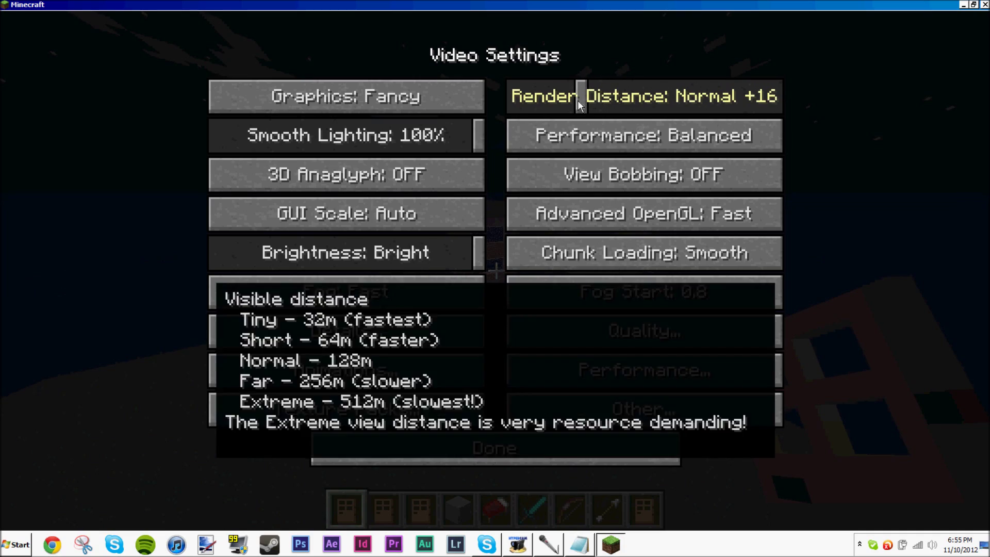
pyautogui.press('Escape')
pyautogui.press('w')
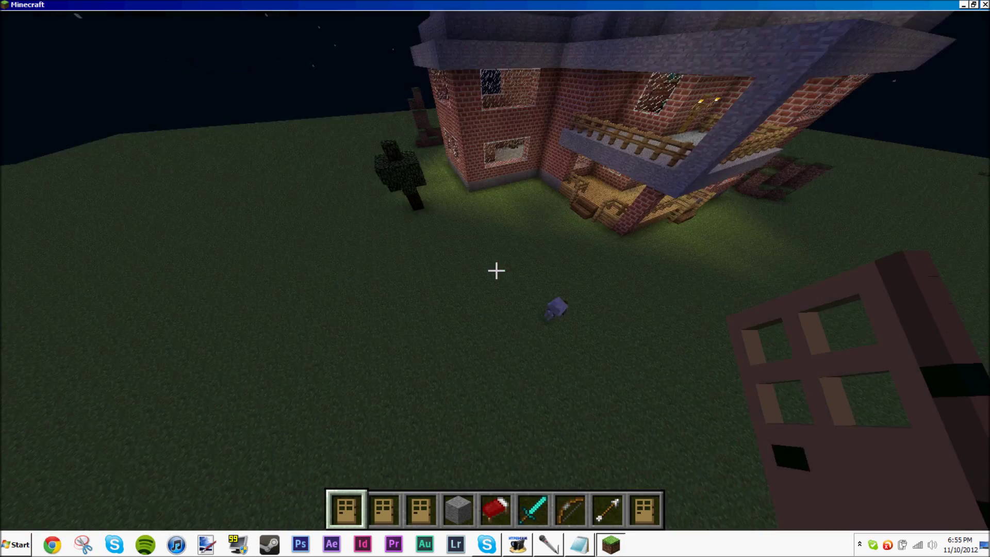
pyautogui.click(496, 270)
# Narrow the field of view in the game options and back away from the house.
pyautogui.press('Escape')
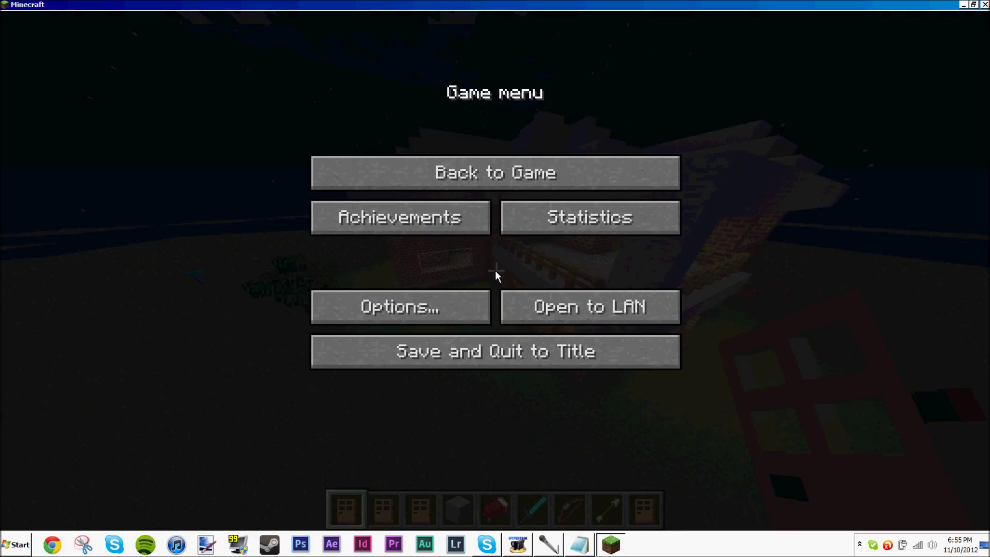
pyautogui.click(402, 303)
pyautogui.click(279, 198)
pyautogui.press('Escape')
pyautogui.press('s')
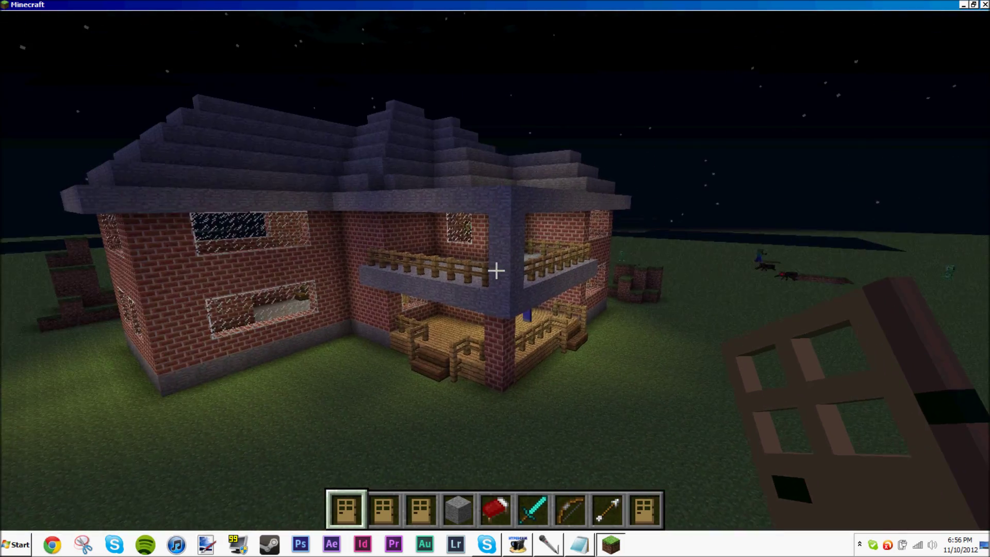
# Widen the field of view in the game options and resume the game in front of the house.
pyautogui.press('Escape')
pyautogui.click(402, 303)
pyautogui.moveTo(309, 205); pyautogui.dragTo(484, 205)
pyautogui.press('Escape')
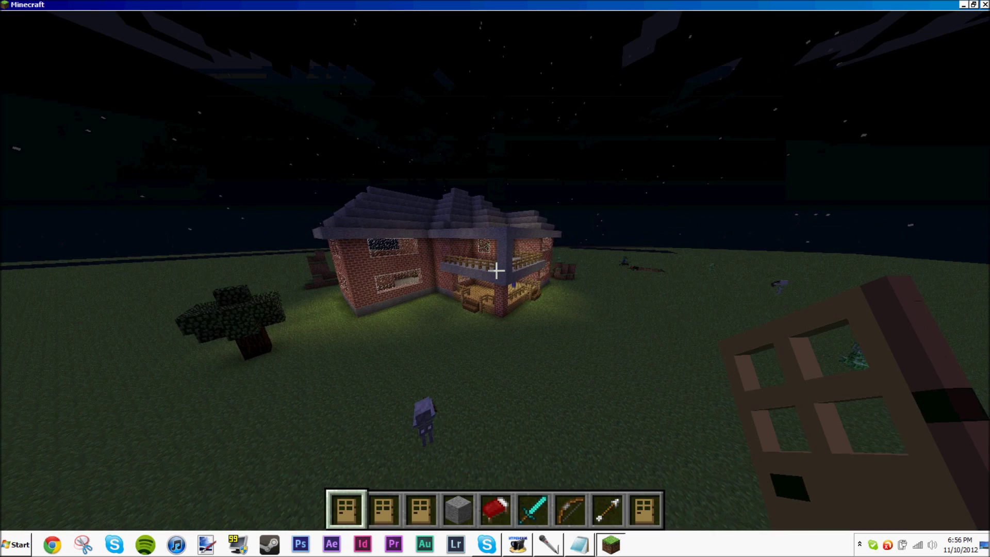
# Save and quit the world to the title screen and exit the game to the desktop.
pyautogui.press('Escape')
pyautogui.click(496, 350)
pyautogui.click(611, 392)
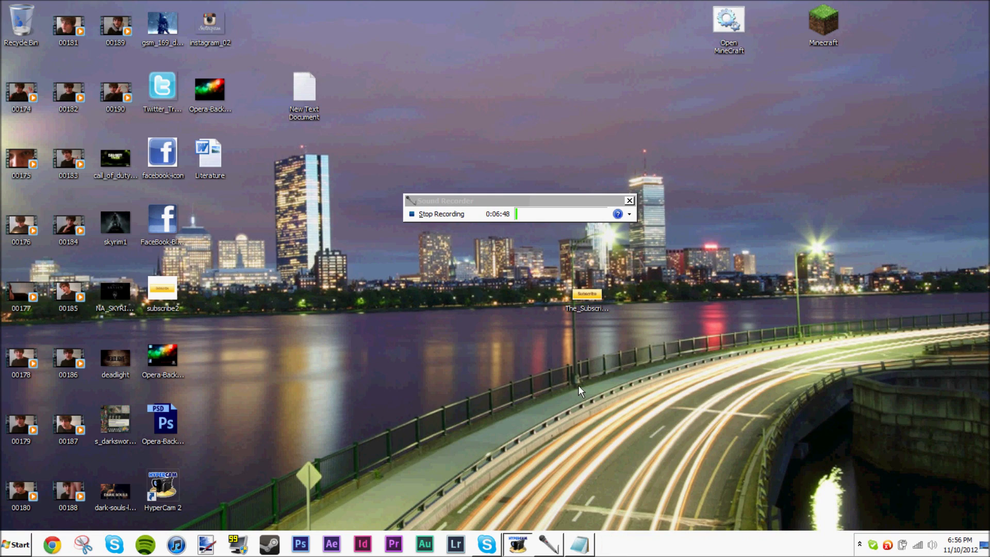
# Switch to the untitled Notepad note and copy the line "-Xincgc -Xmx2096M".
pyautogui.doubleClick(301, 117)
pyautogui.click(832, 62)
pyautogui.click(586, 545)
pyautogui.click(302, 211)
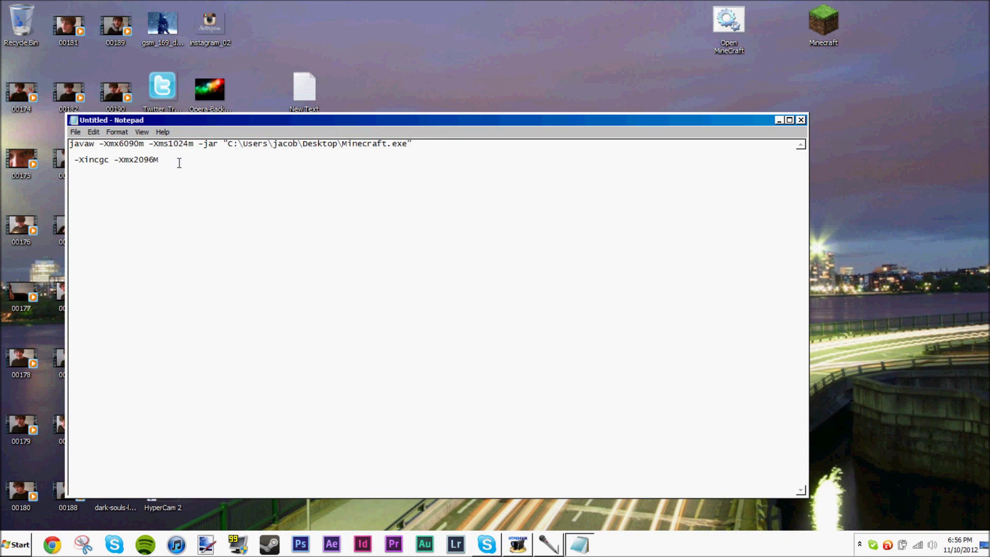
pyautogui.moveTo(179, 162); pyautogui.dragTo(70, 153)
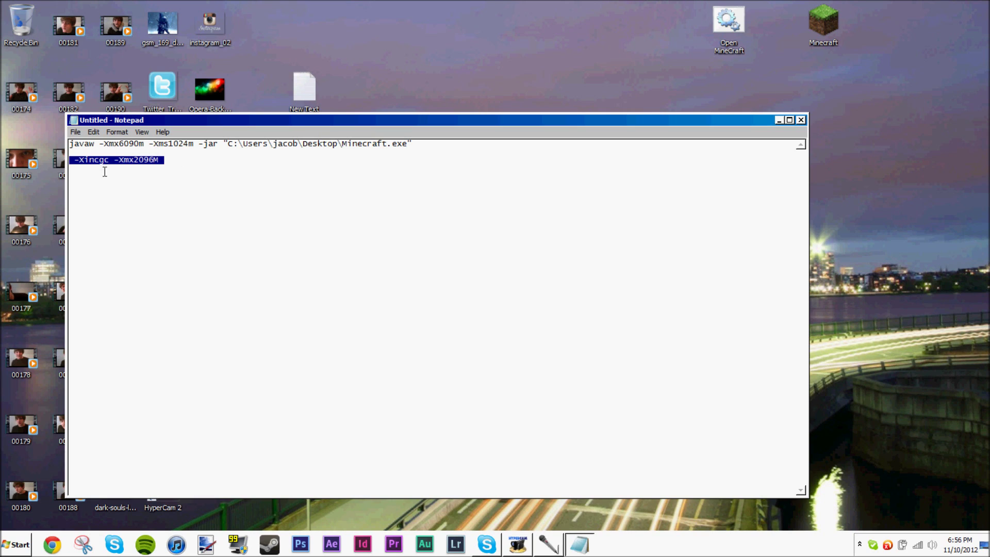
pyautogui.rightClick(78, 160)
pyautogui.click(145, 193)
pyautogui.doubleClick(139, 147)
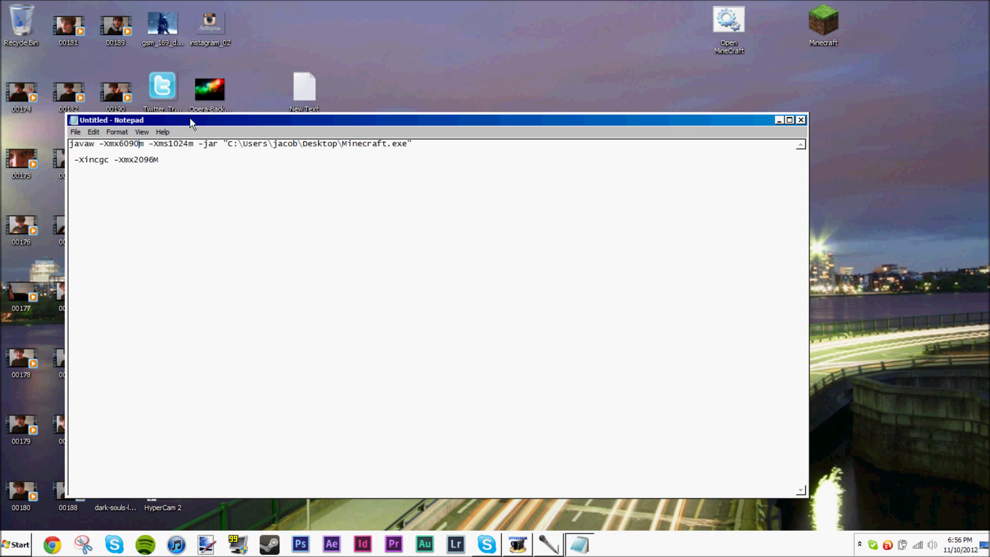
# Open the Control Panel maximized and show all of its items as large icons.
pyautogui.press('super')
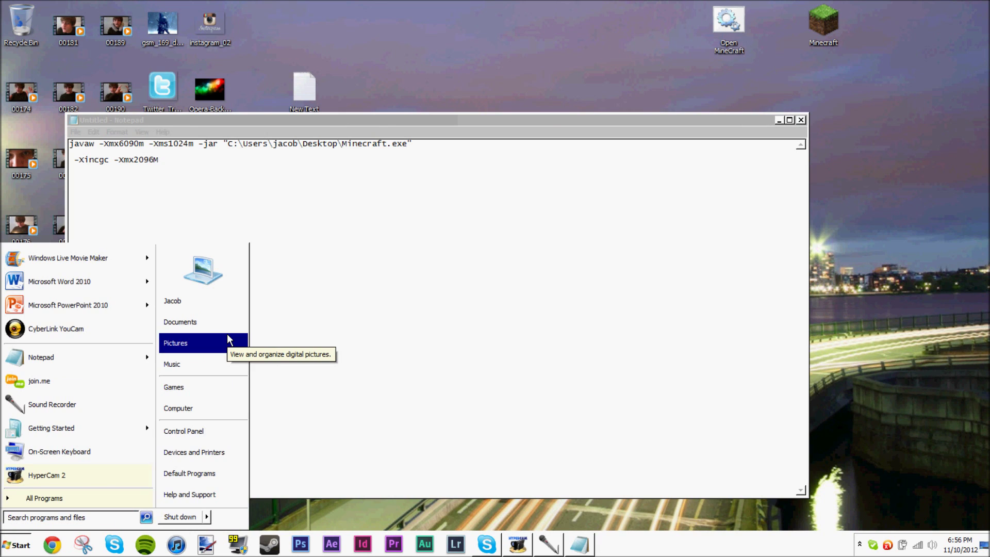
pyautogui.click(203, 432)
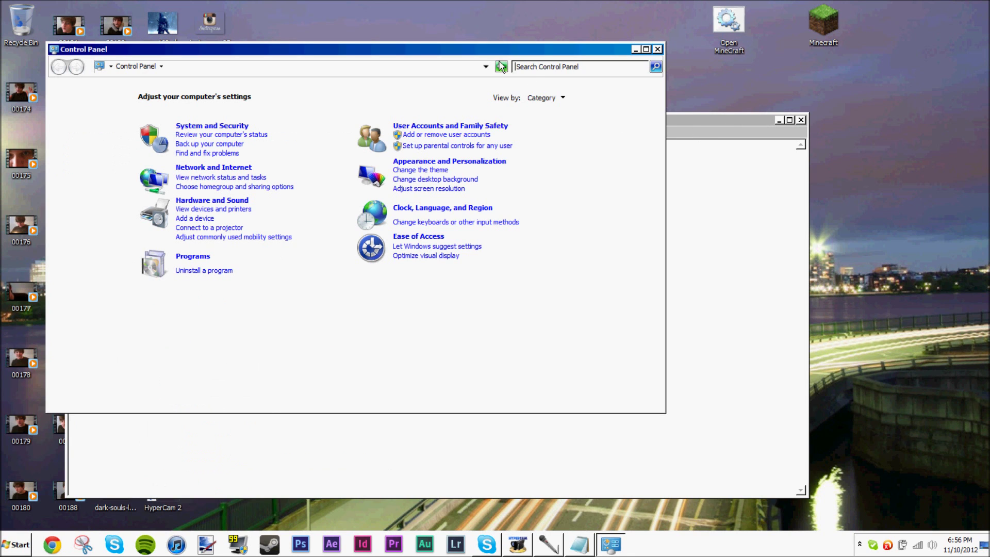
pyautogui.click(645, 49)
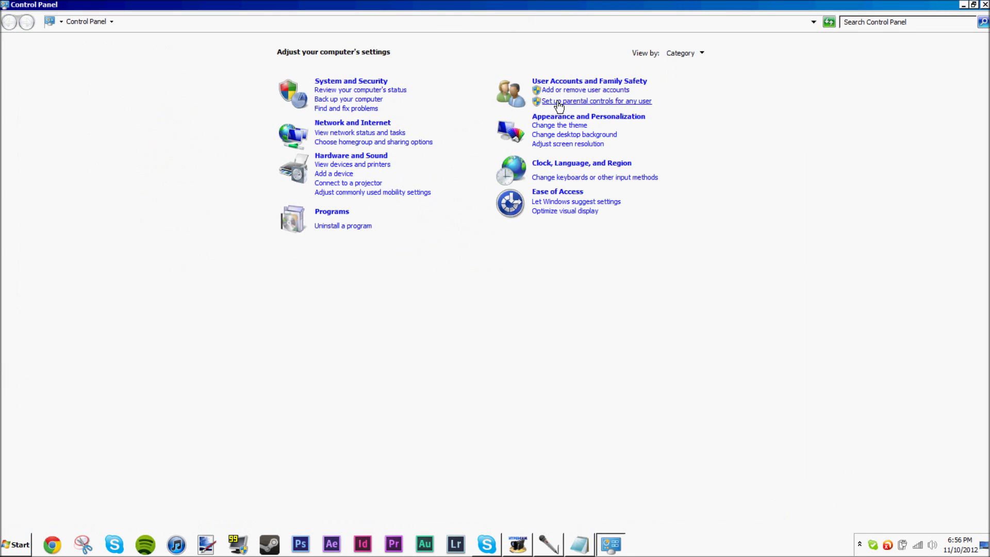
pyautogui.click(696, 56)
pyautogui.click(694, 84)
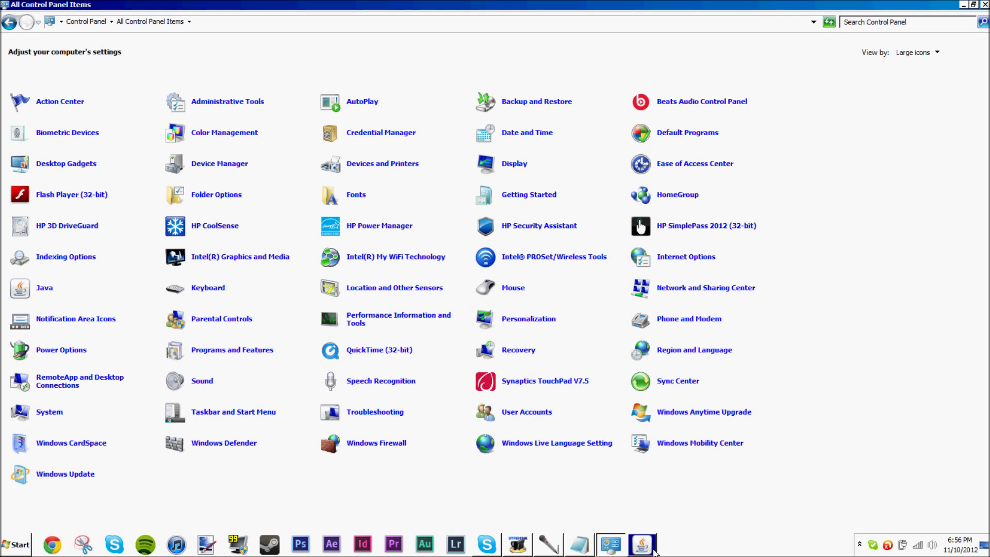
# In the Java Runtime Environment Settings, set the 1.7 runtime's parameters to -Xincgc -Xmx6096M.
pyautogui.click(654, 550)
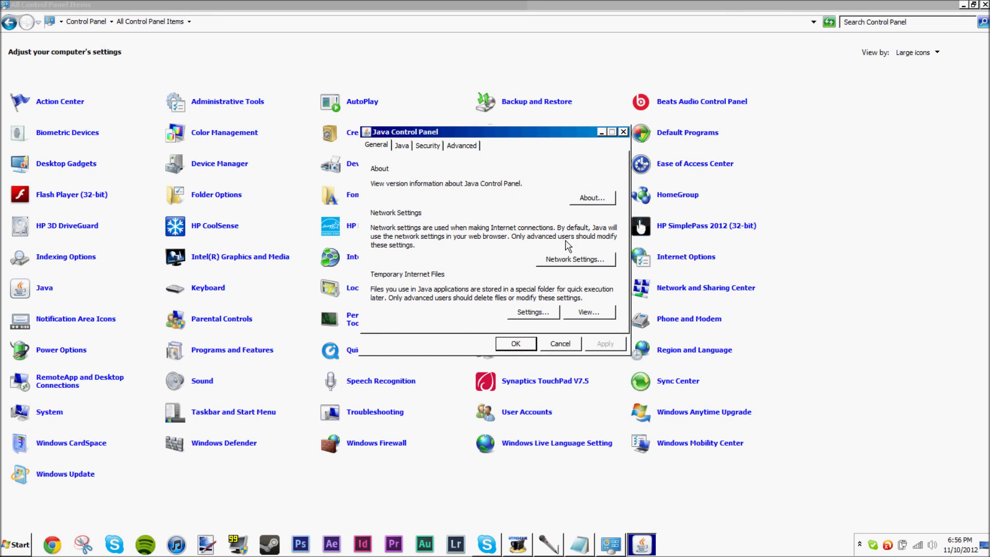
pyautogui.click(402, 146)
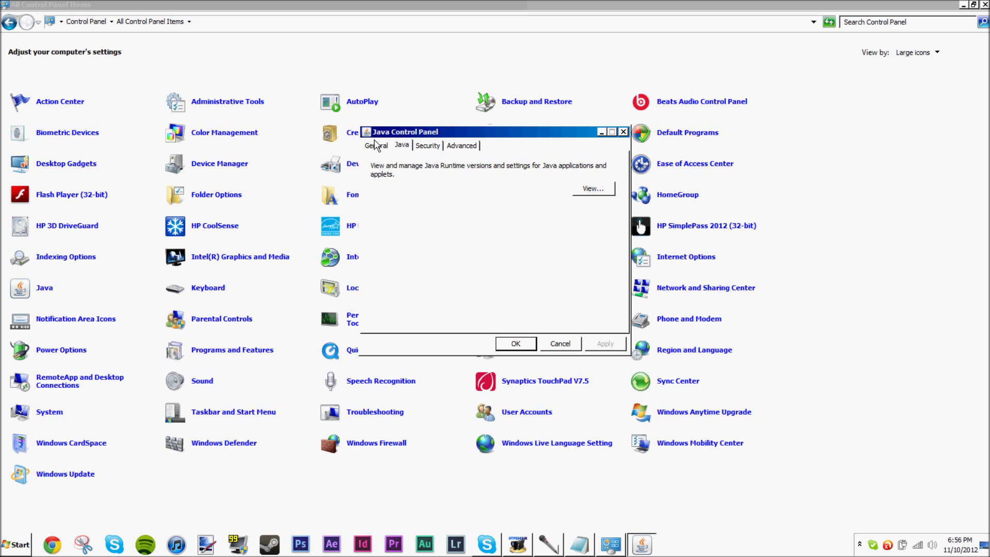
pyautogui.click(584, 190)
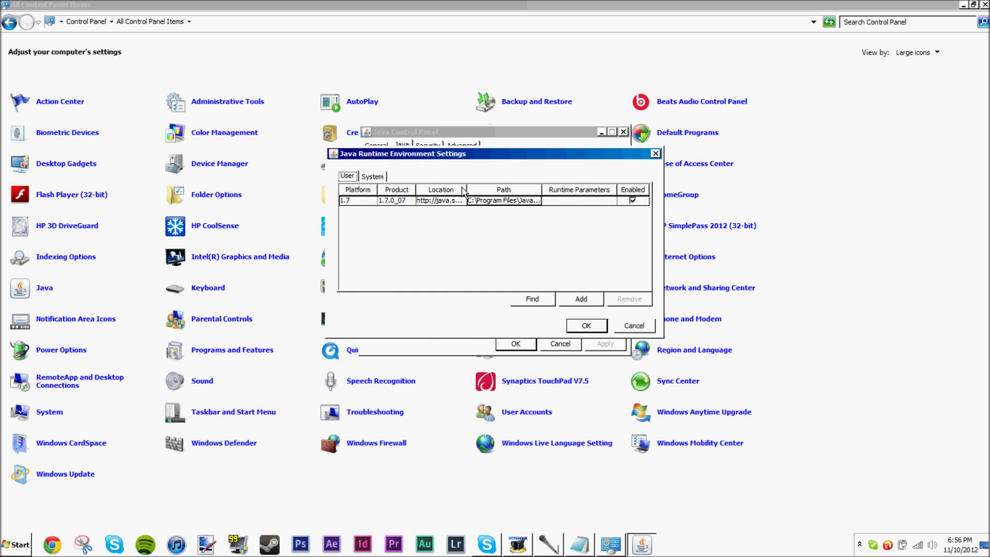
pyautogui.doubleClick(557, 202)
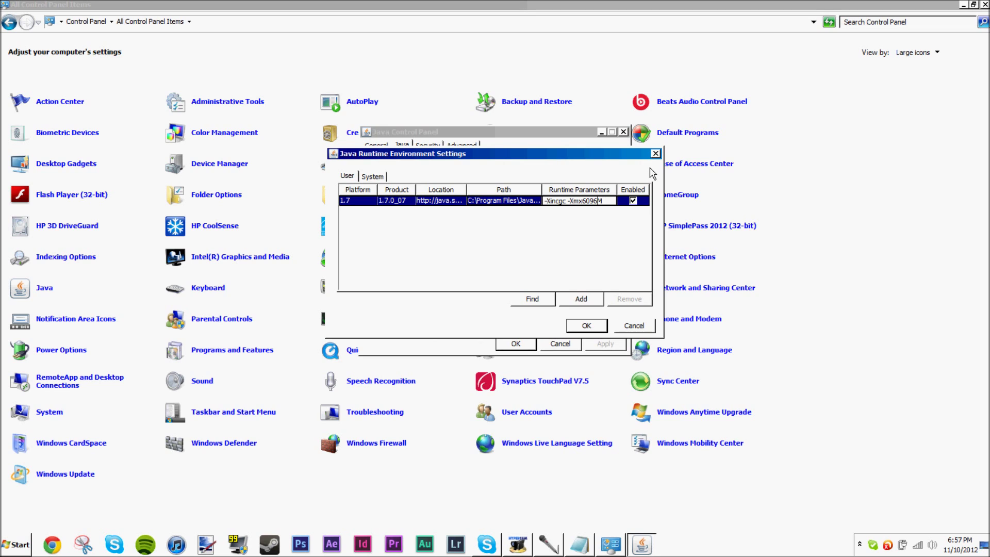
# Change the 1.7 runtime's parameters to -Xincgc -Xmx609M and remove the blank runtime entry added below it.
pyautogui.click(581, 299)
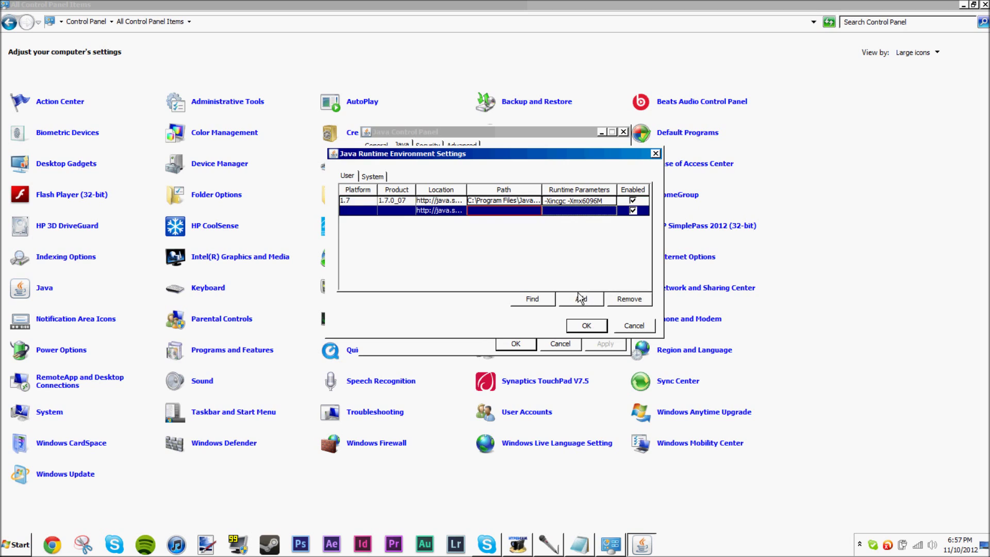
pyautogui.click(407, 212)
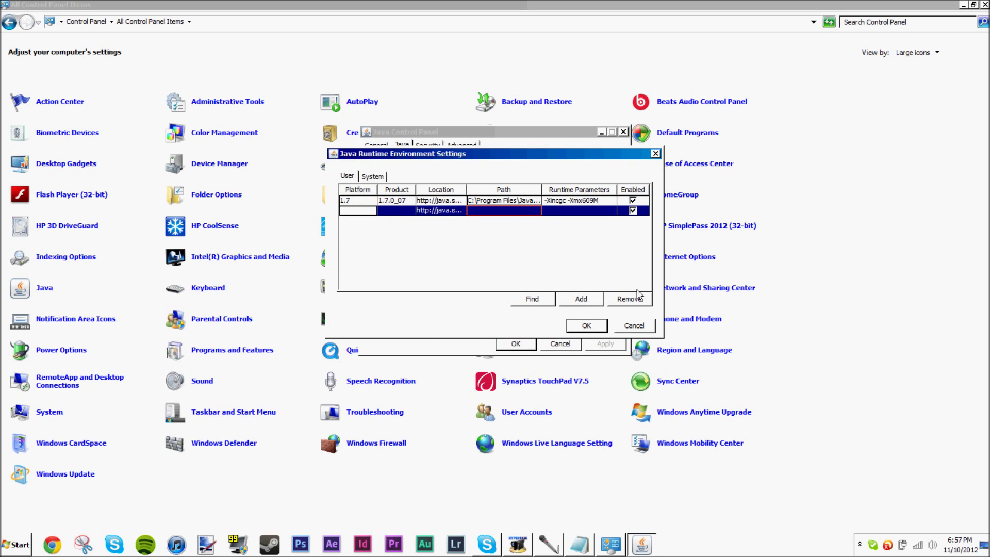
pyautogui.click(635, 308)
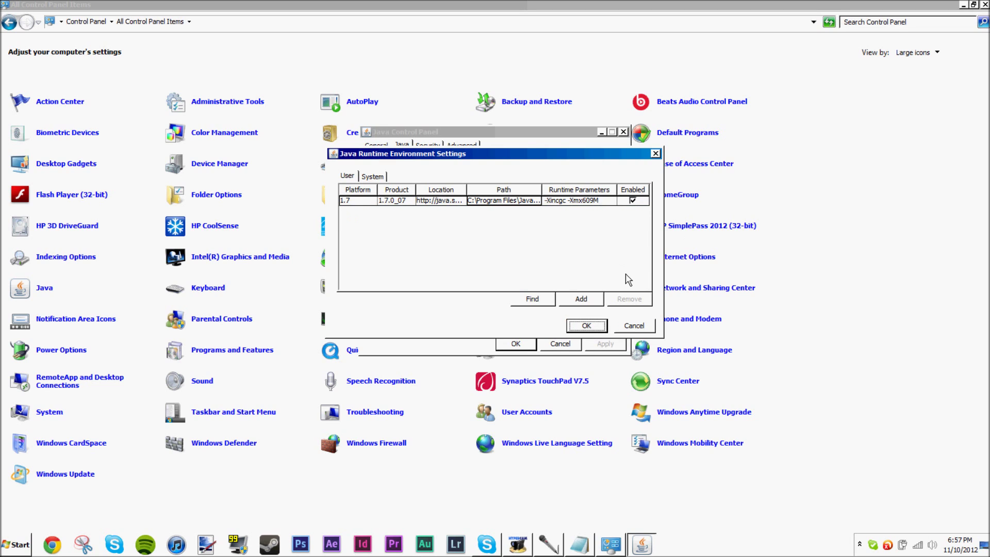
# Accept the runtime settings, apply them and close the Java Control Panel.
pyautogui.click(587, 326)
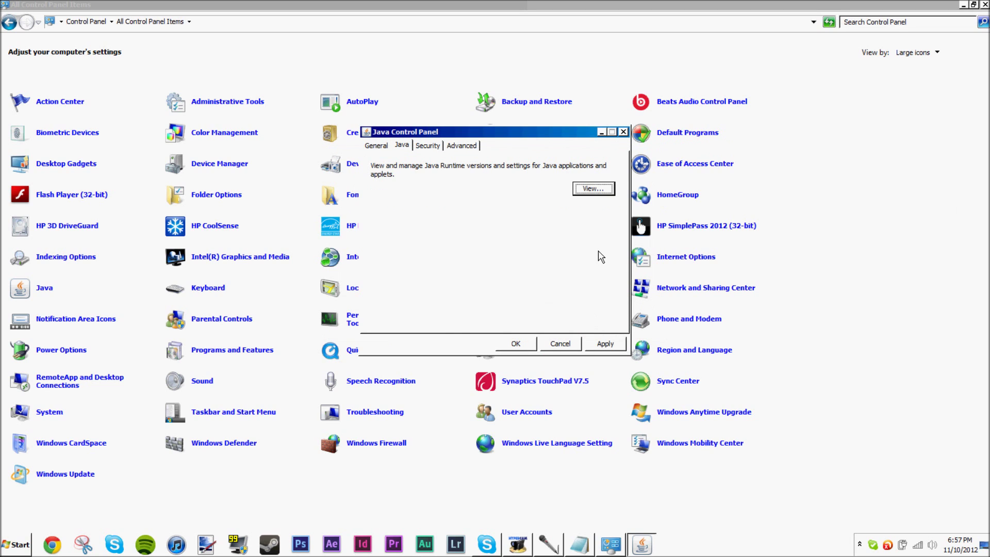
pyautogui.click(608, 345)
pyautogui.click(527, 343)
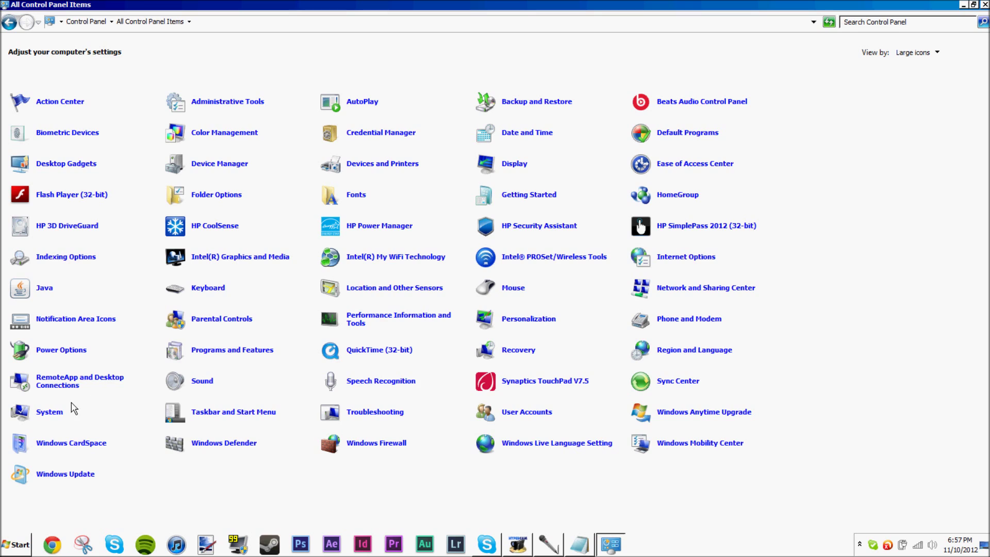
# Reopen the Java Runtime Environment Settings to check the 1.7 runtime's parameters, and apply and close them again.
pyautogui.click(41, 293)
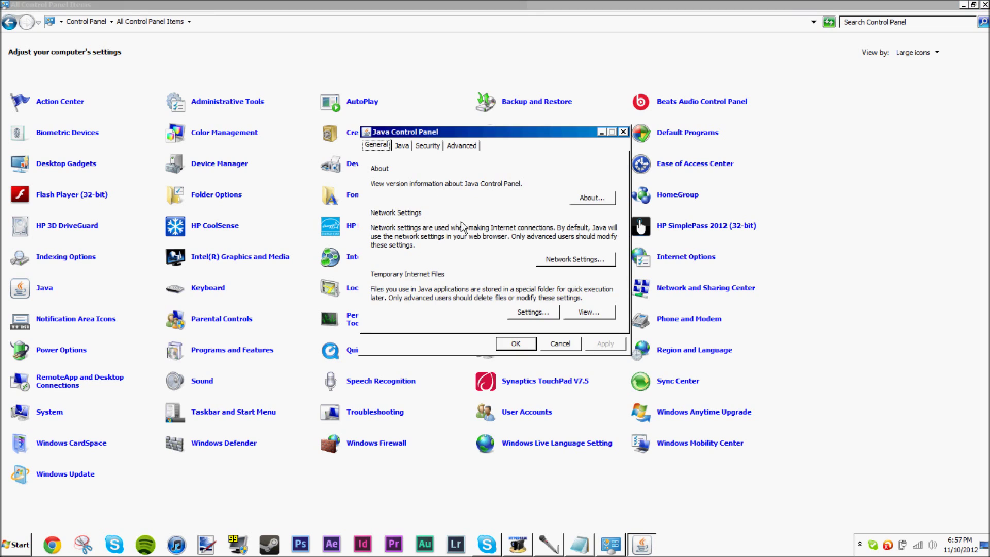
pyautogui.click(401, 146)
pyautogui.click(608, 194)
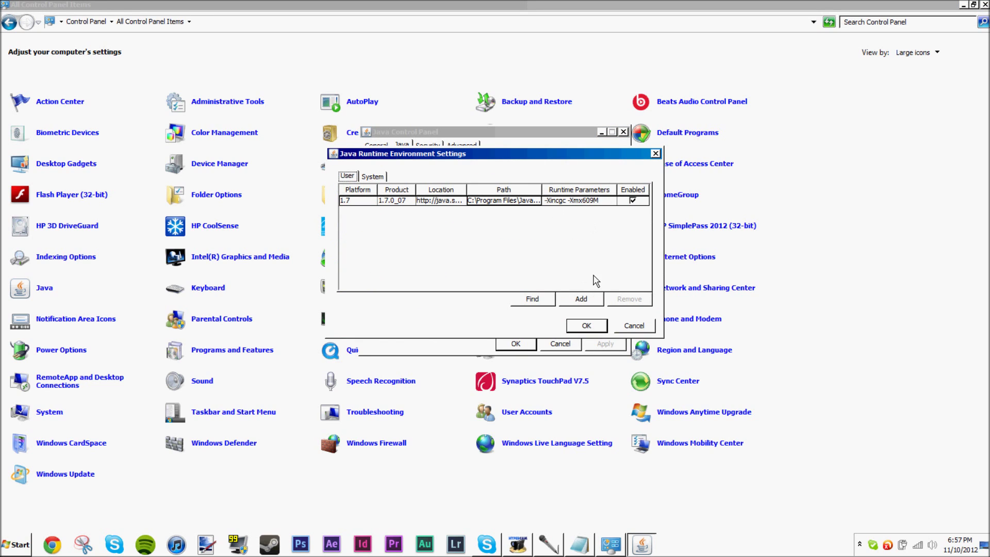
pyautogui.click(595, 201)
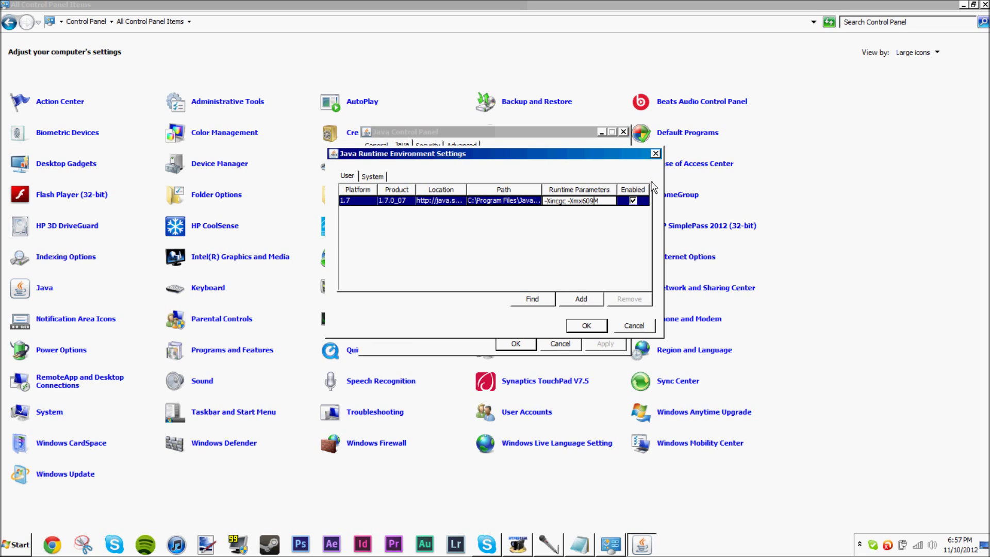
pyautogui.click(586, 325)
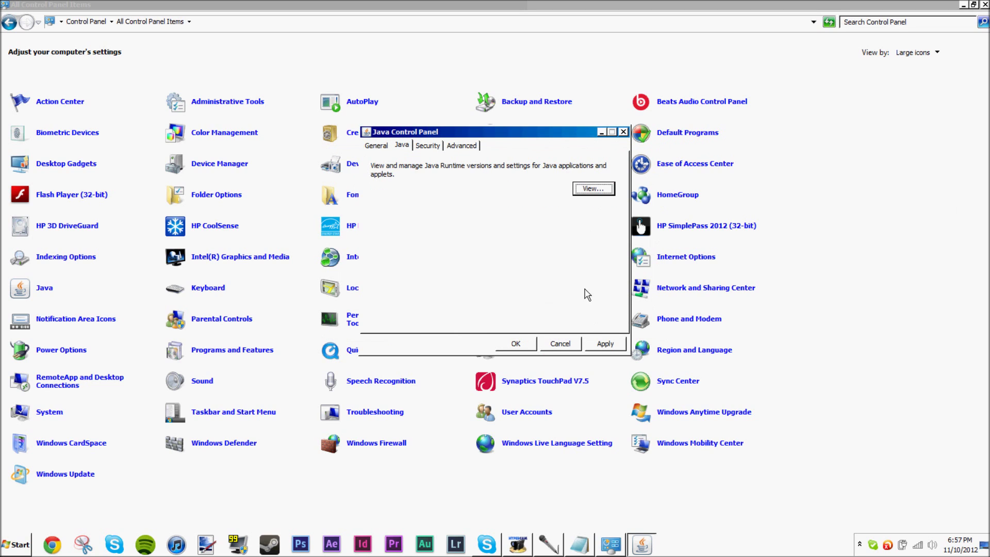
pyautogui.click(601, 347)
pyautogui.click(515, 344)
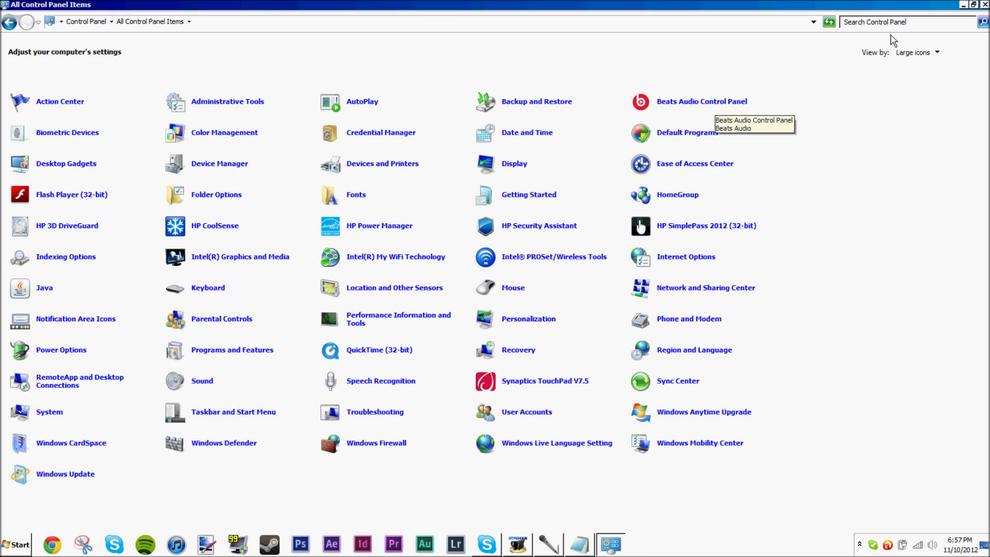
# Close the Control Panel and close the untitled Notepad note without saving it.
pyautogui.click(984, 5)
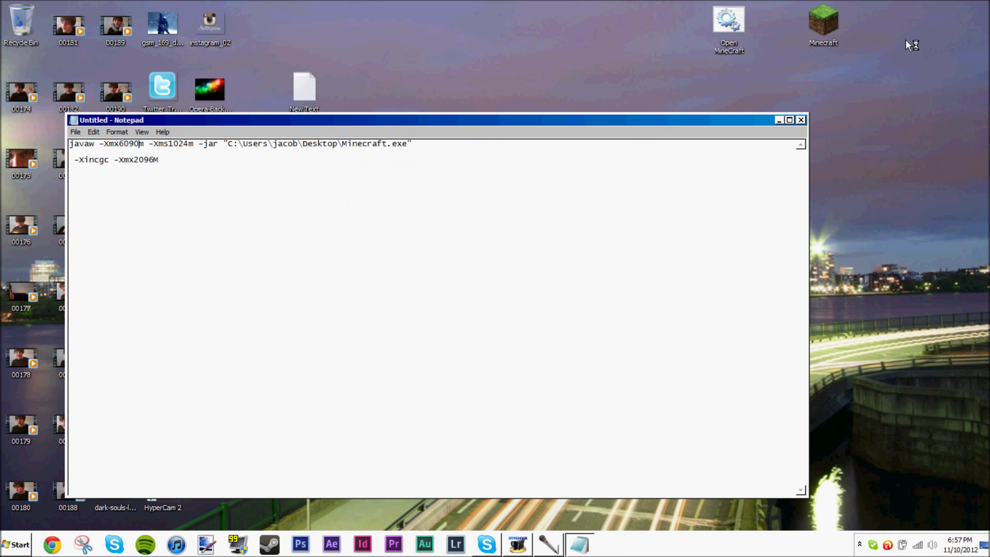
pyautogui.click(801, 120)
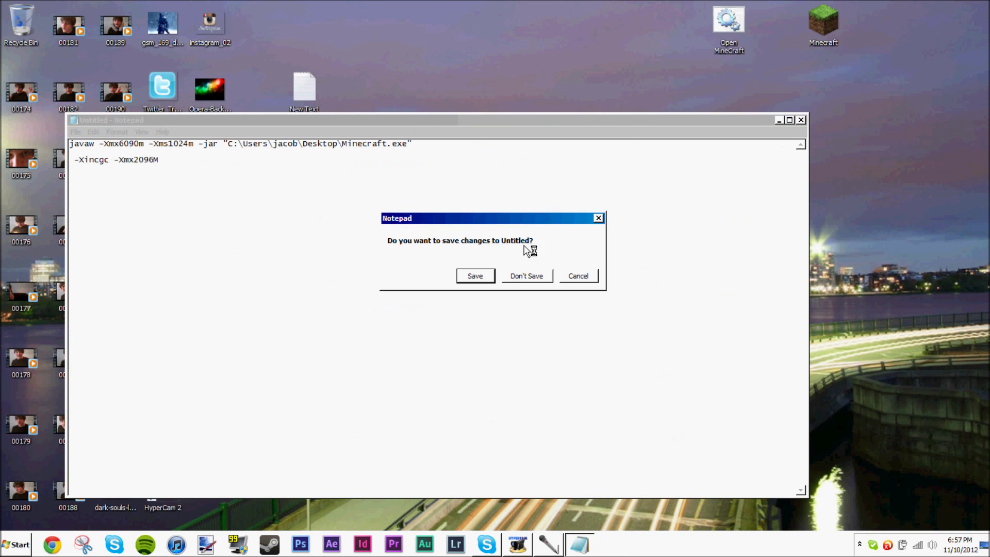
pyautogui.click(525, 279)
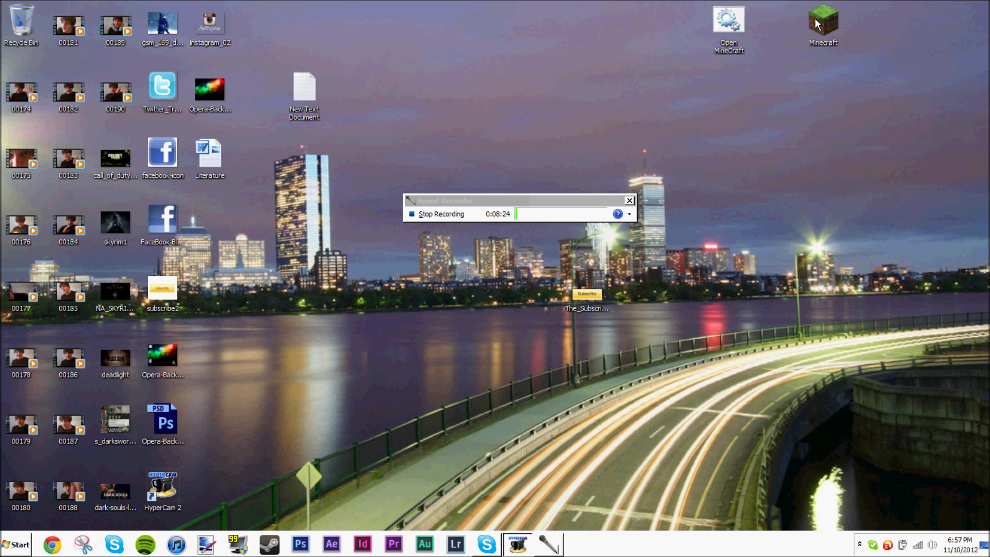
# Launch Minecraft with the Open MineCraft batch file on the desktop.
pyautogui.doubleClick(736, 31)
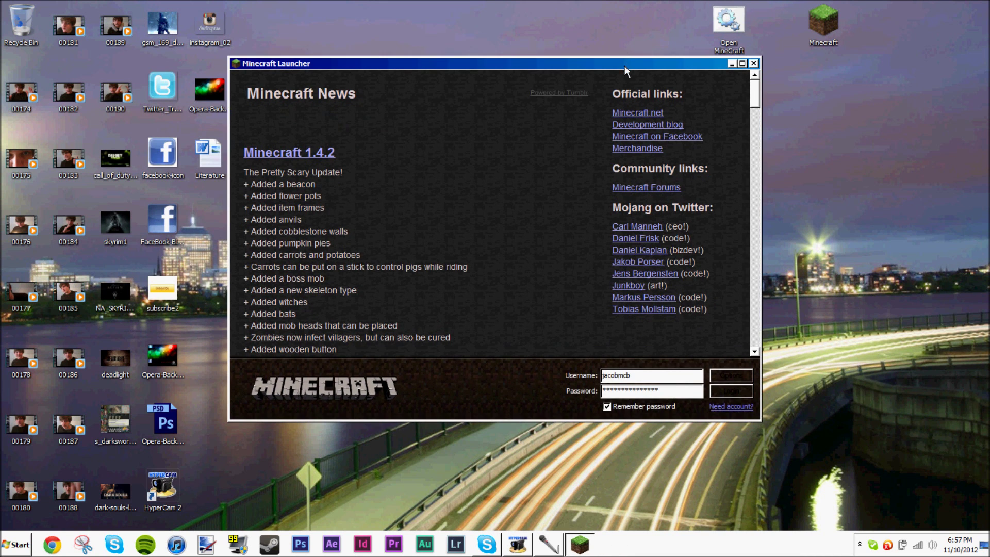
# Log in to Minecraft with the saved account and enlarge the game window on the desktop.
pyautogui.moveTo(624, 64); pyautogui.dragTo(586, 72)
pyautogui.click(693, 402)
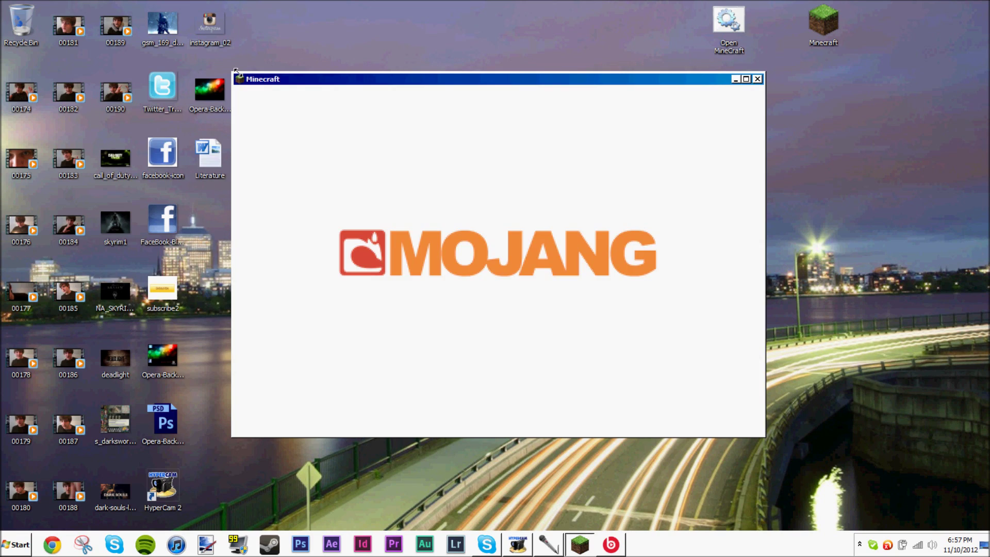
pyautogui.moveTo(235, 70); pyautogui.dragTo(48, 22)
pyautogui.moveTo(259, 31); pyautogui.dragTo(366, 69)
# Load the first Brick house world, dated 11/10/12, in singleplayer.
pyautogui.click(495, 242)
pyautogui.click(484, 219)
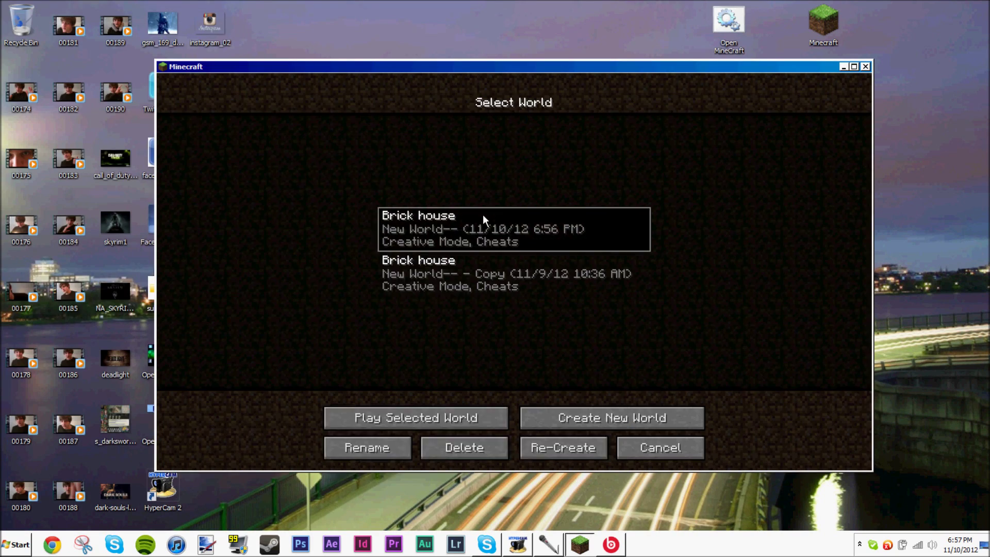
pyautogui.click(484, 219)
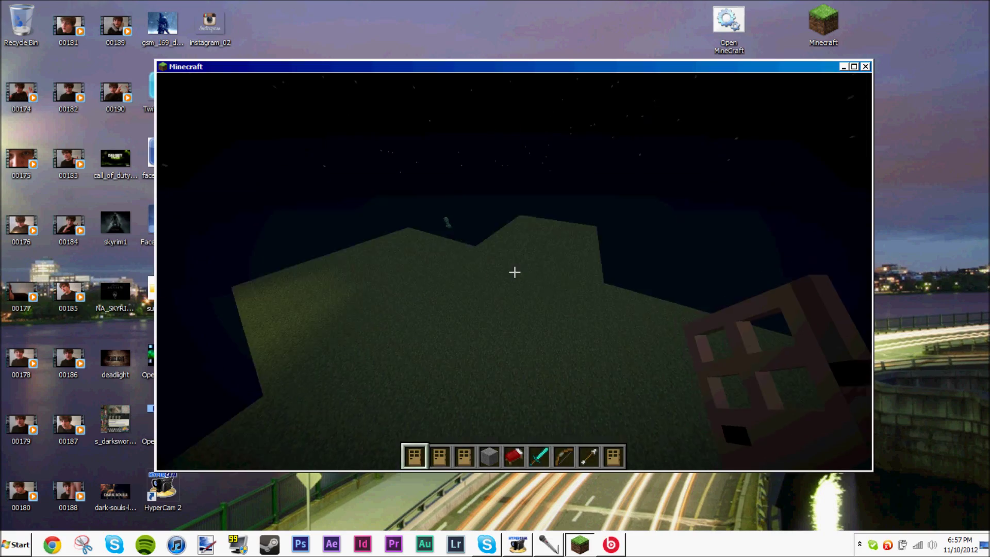
# Fly around and over the brick house and down to its porch to check how smoothly the game runs.
pyautogui.press('w')
pyautogui.press('w')
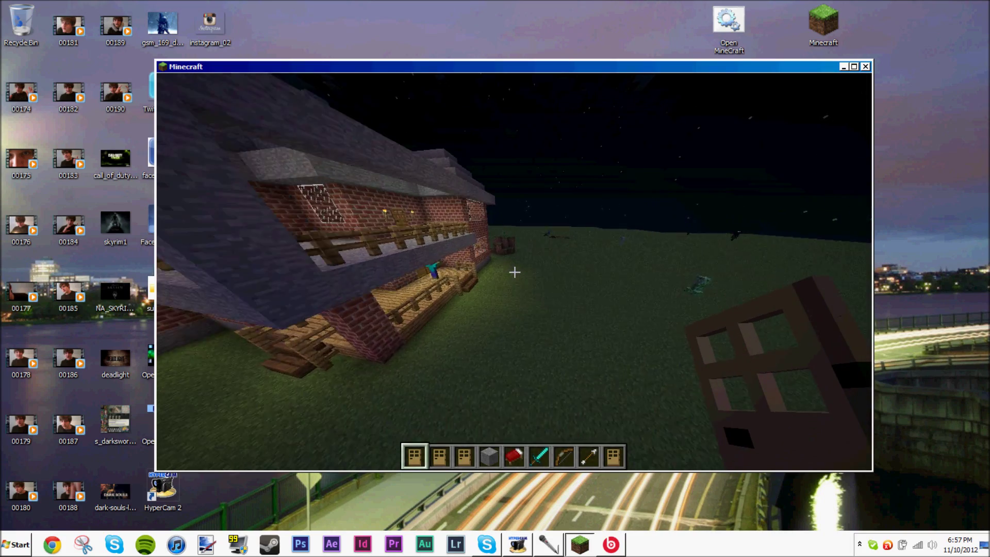
pyautogui.press('w')
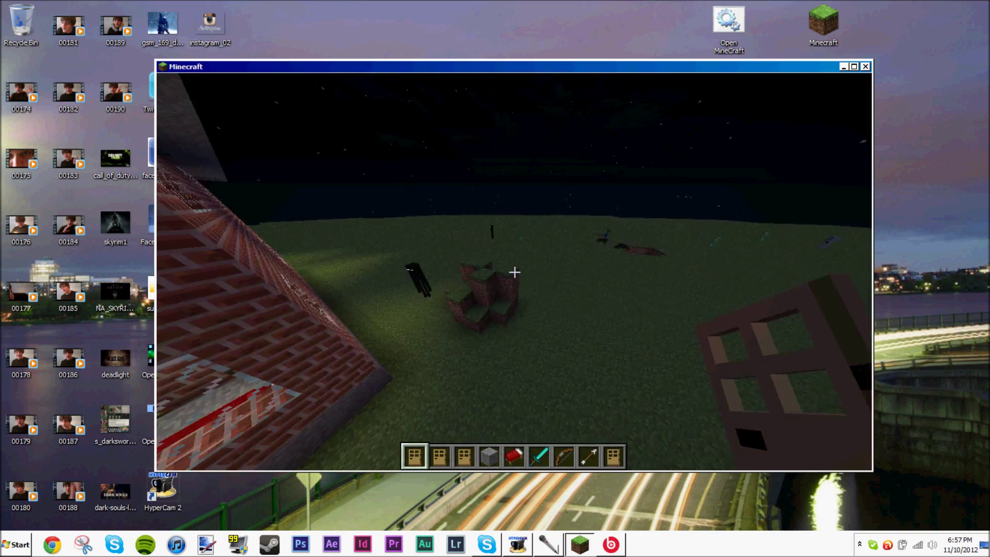
pyautogui.press('w')
pyautogui.press('space')
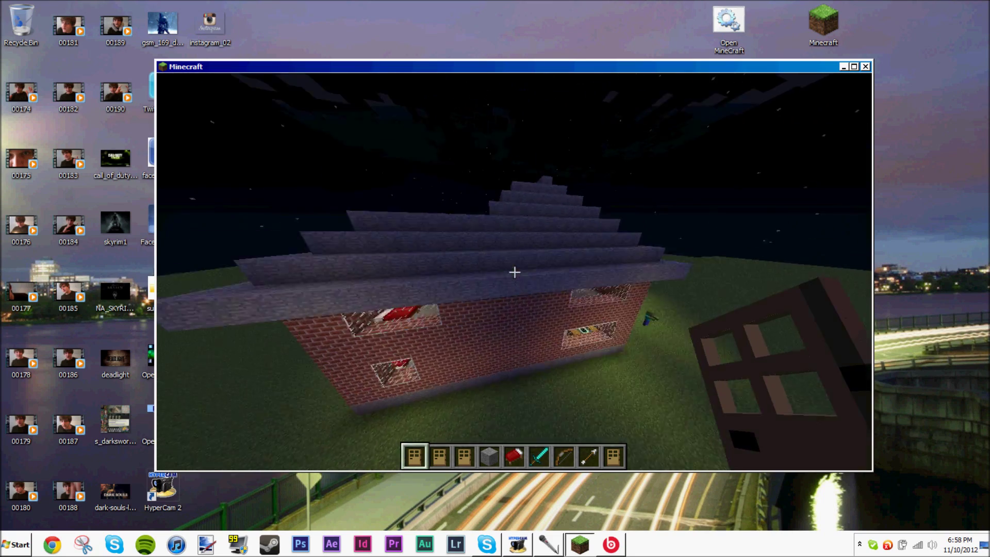
pyautogui.press('w')
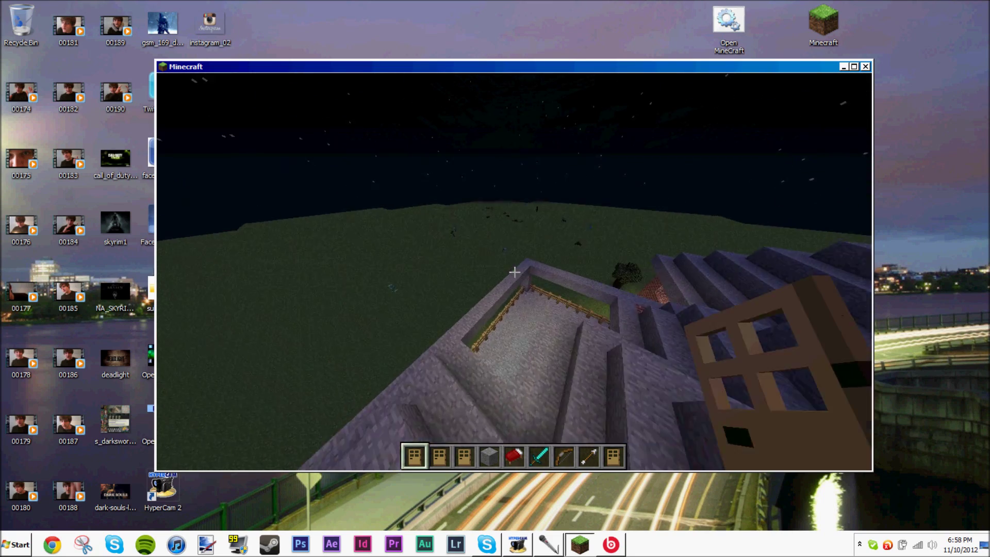
pyautogui.press('w')
pyautogui.press('shift')
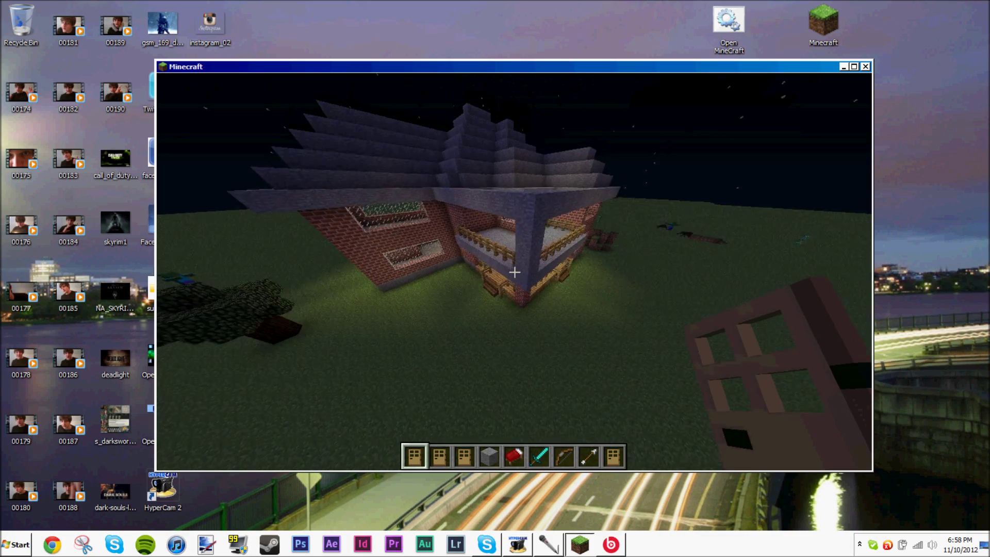
pyautogui.press('w')
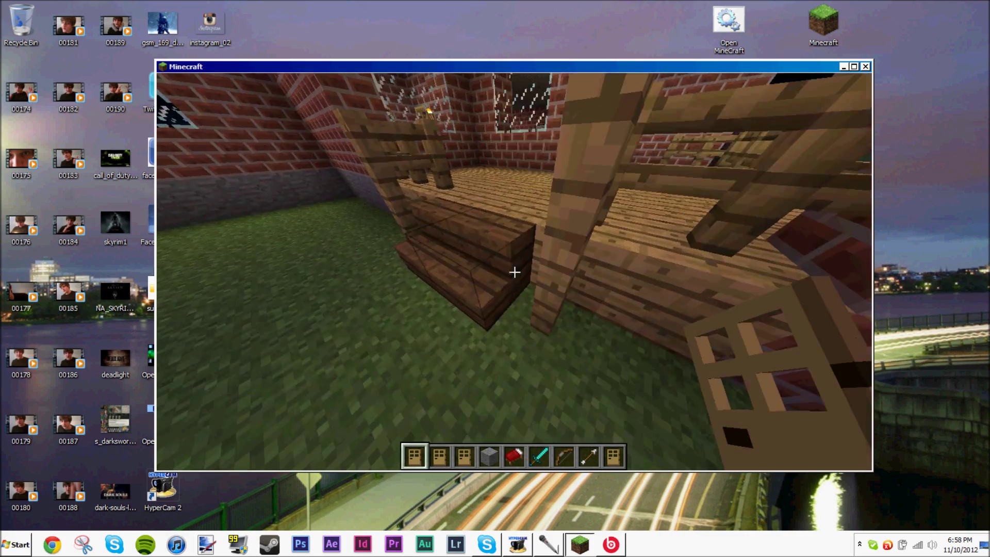
pyautogui.press('w')
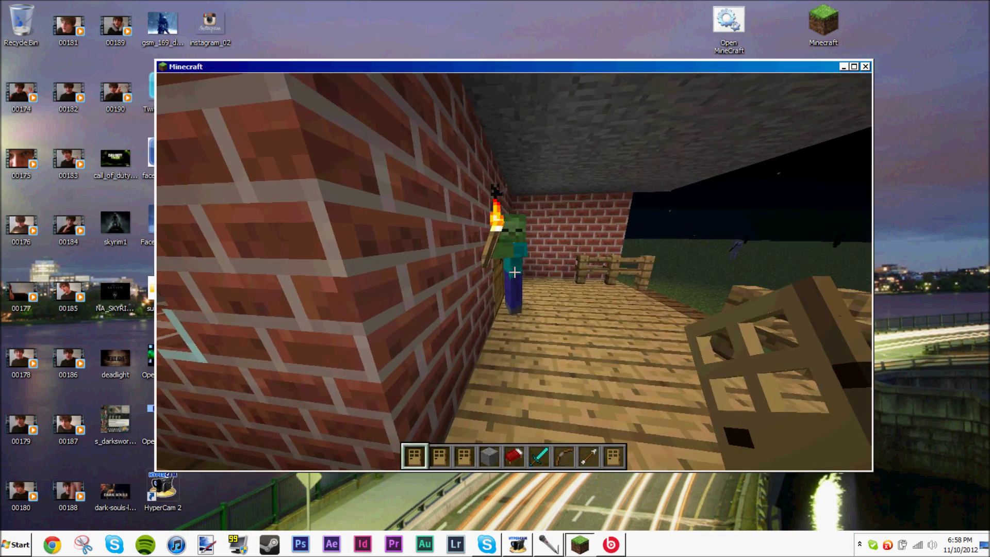
# Save and quit the world, exit Minecraft and close the Beats Audio window.
pyautogui.press('Escape')
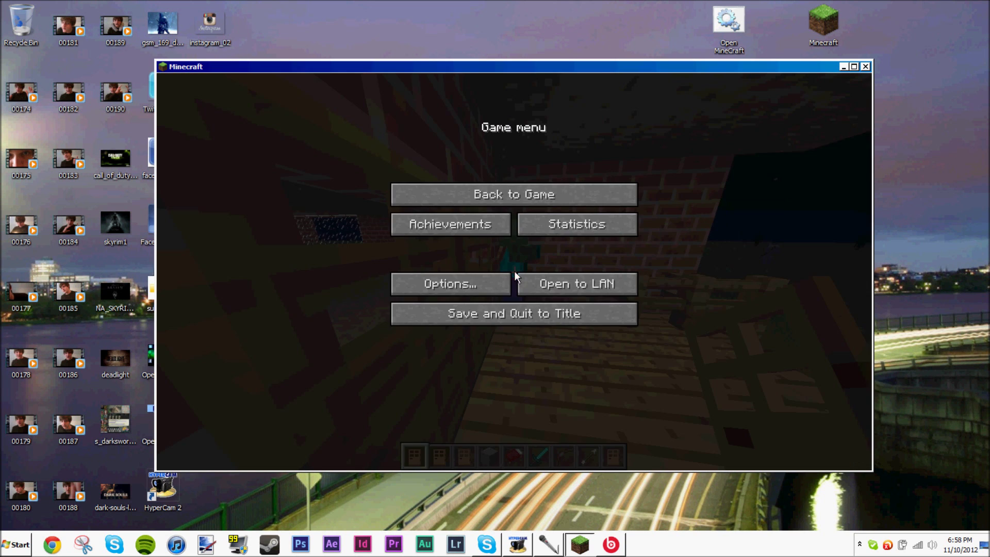
pyautogui.click(514, 311)
pyautogui.click(577, 347)
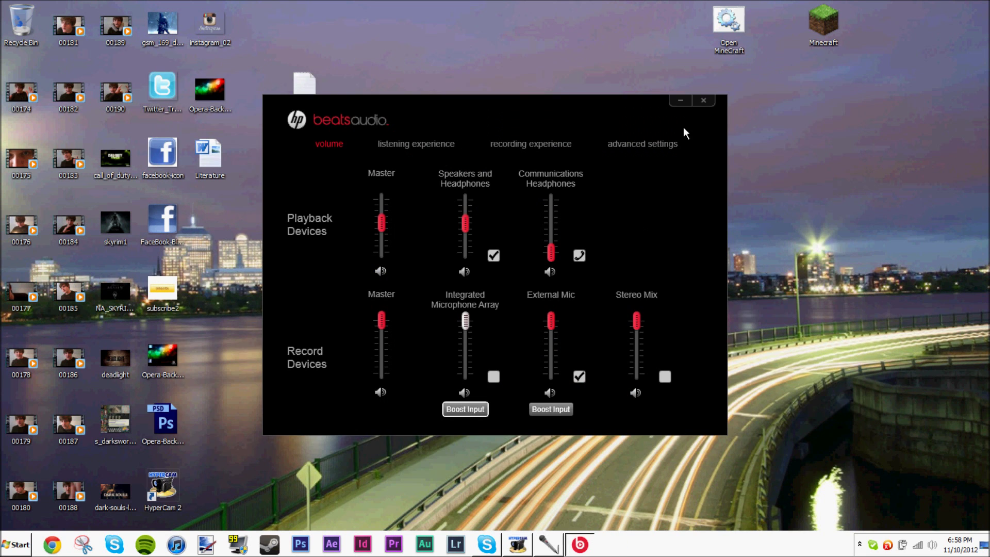
pyautogui.click(702, 102)
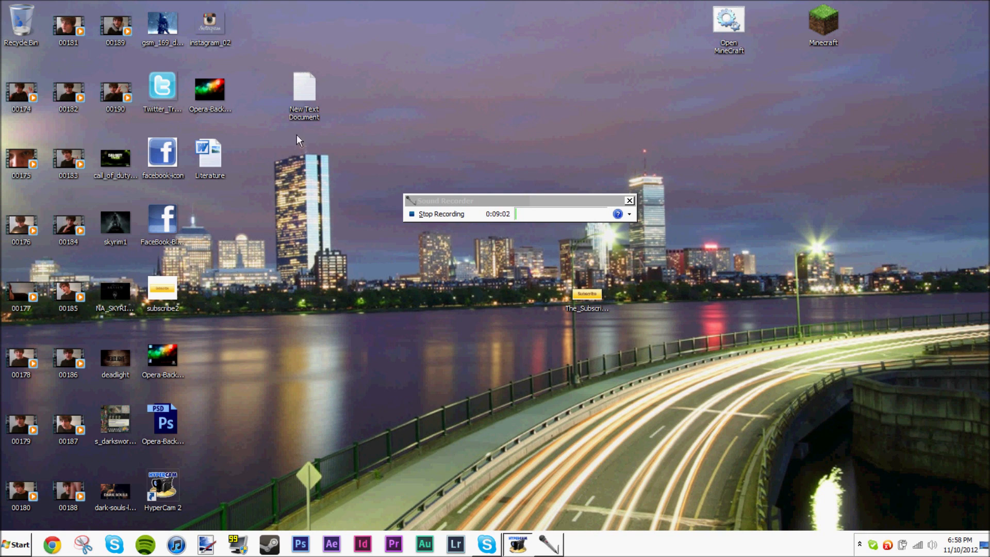
# Relaunch Minecraft with the Open MineCraft batch file, close the command window and maximize the launcher.
pyautogui.press('super')
pyautogui.press('super')
pyautogui.doubleClick(728, 21)
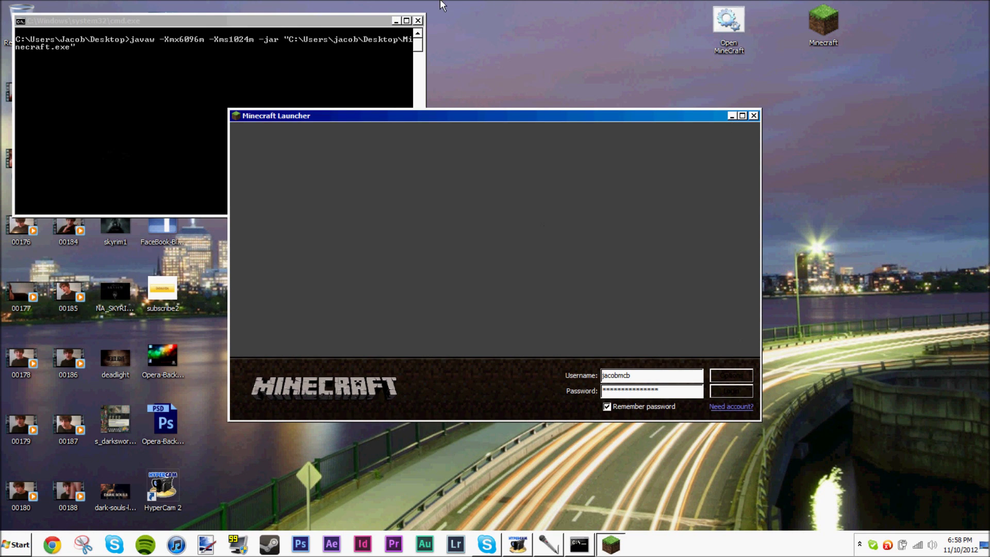
pyautogui.click(418, 21)
pyautogui.click(742, 116)
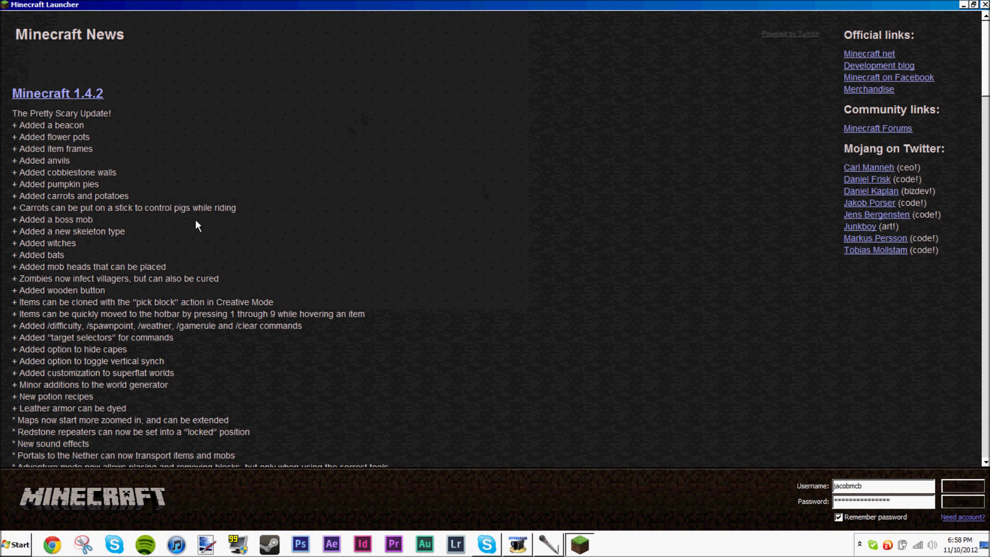
# Search for "task man", open Task Manager and select Minecraft Launcher among the running applications.
pyautogui.press('super')
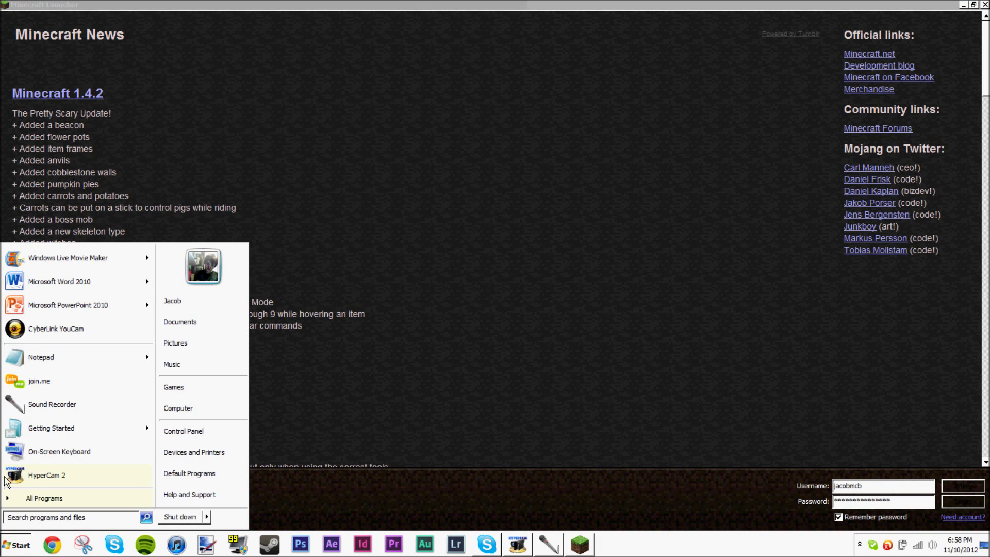
pyautogui.write('ts')
pyautogui.press('BackSpace')
pyautogui.press('BackSpace')
pyautogui.write('ta')
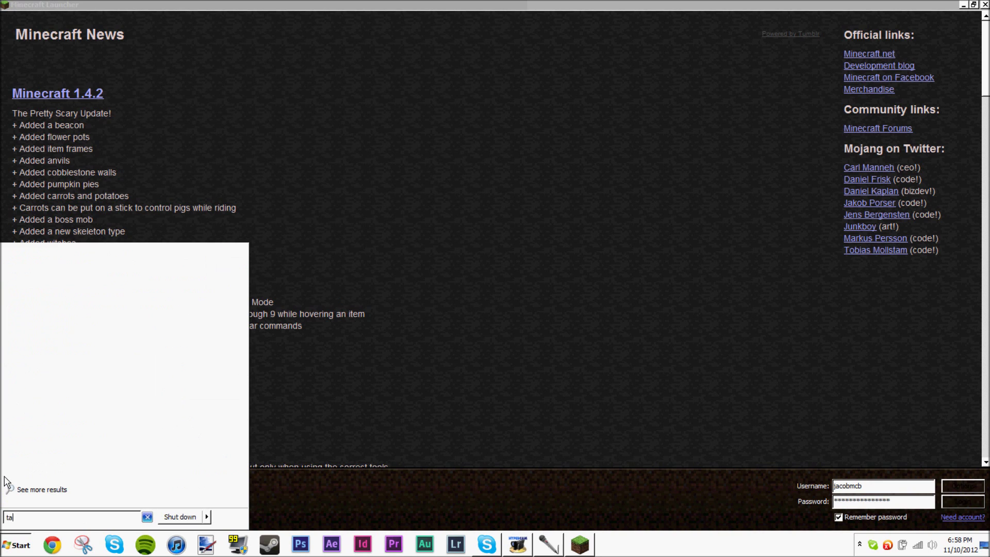
pyautogui.write('sk man')
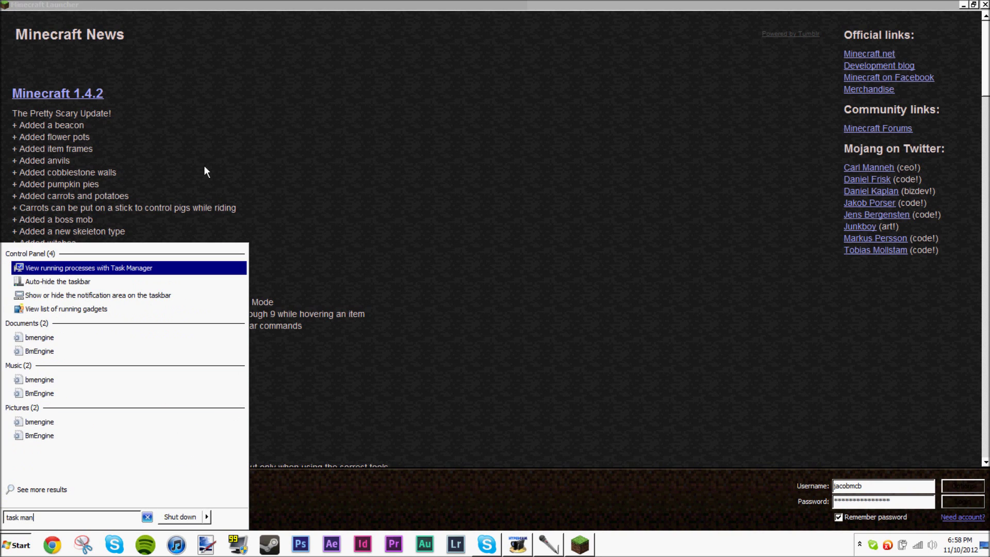
pyautogui.press('Return')
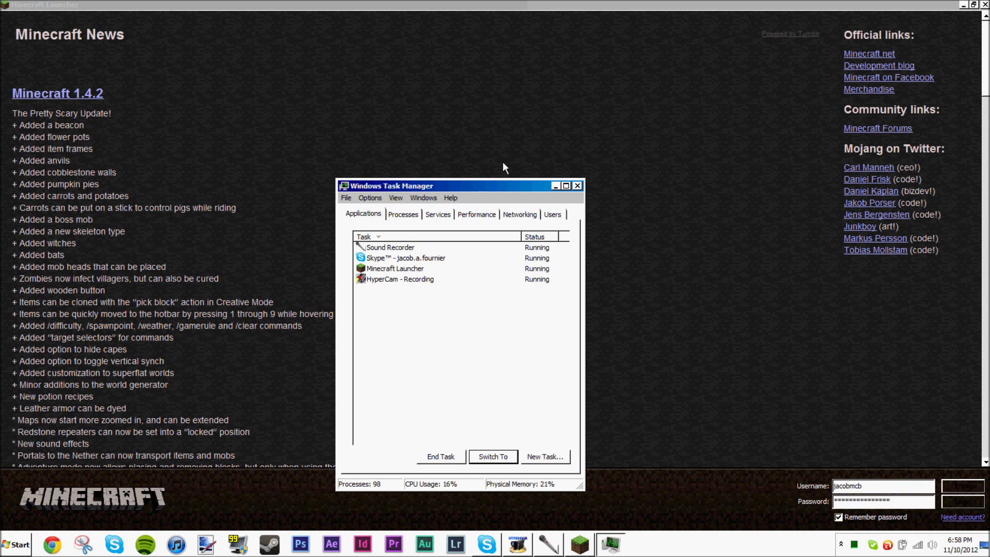
pyautogui.click(565, 186)
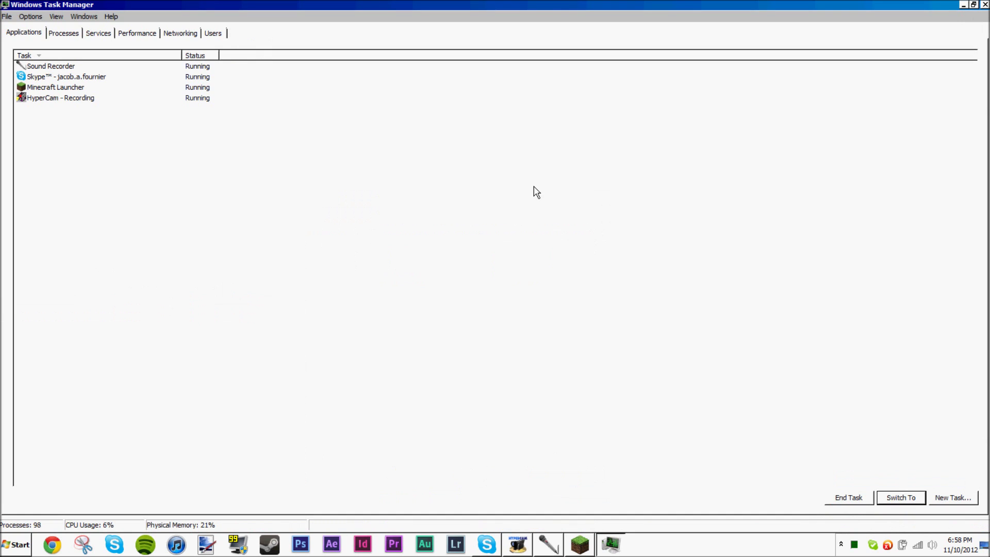
pyautogui.click(67, 89)
pyautogui.moveTo(122, 5); pyautogui.dragTo(308, 110)
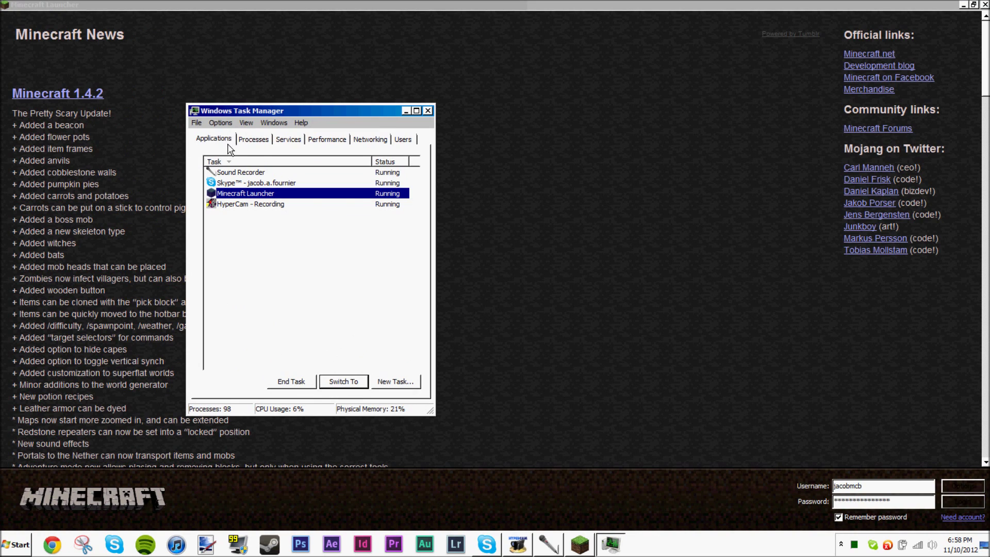
# Find the javaw.exe process in Task Manager, change its priority and close Task Manager.
pyautogui.click(253, 139)
pyautogui.click(327, 206)
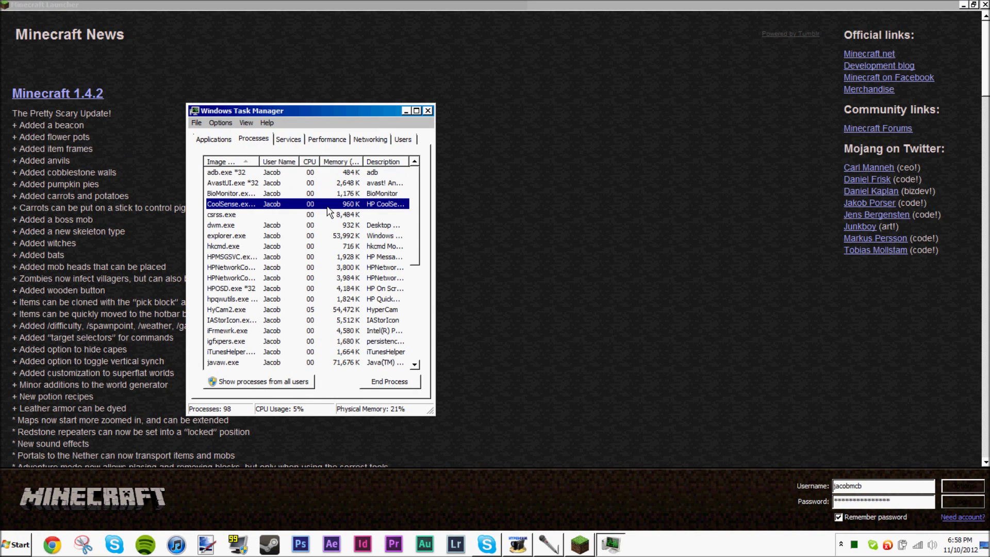
pyautogui.press('j')
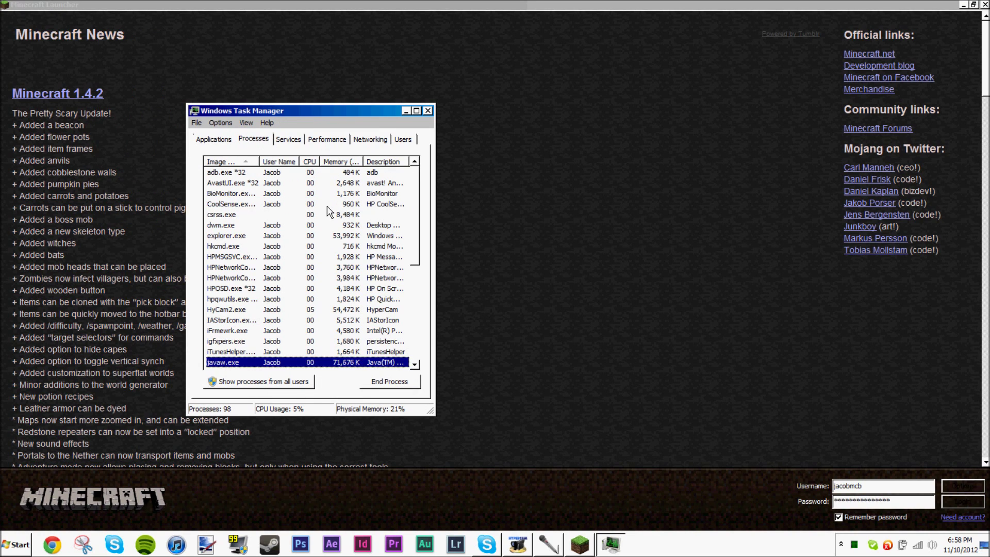
pyautogui.scroll(-1, 371, 235)
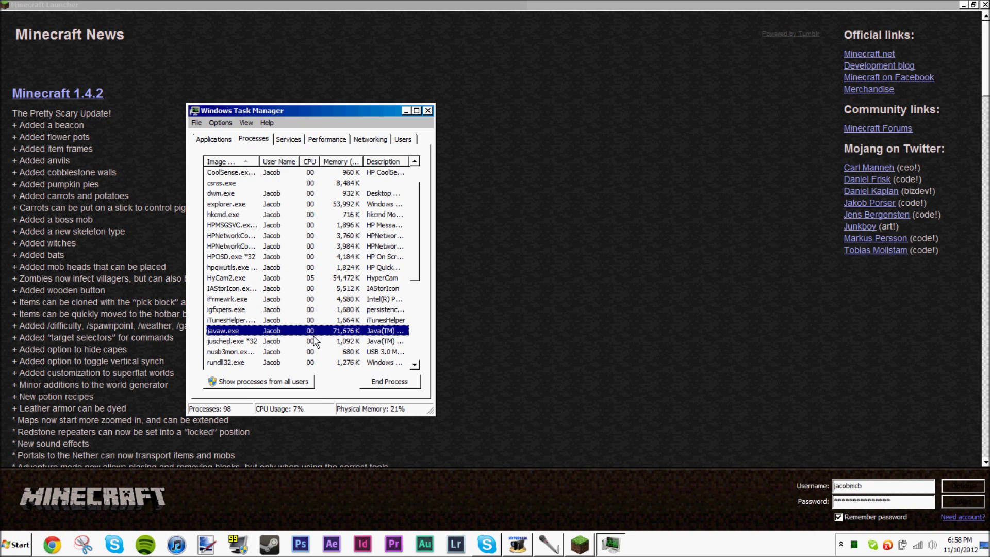
pyautogui.rightClick(240, 333)
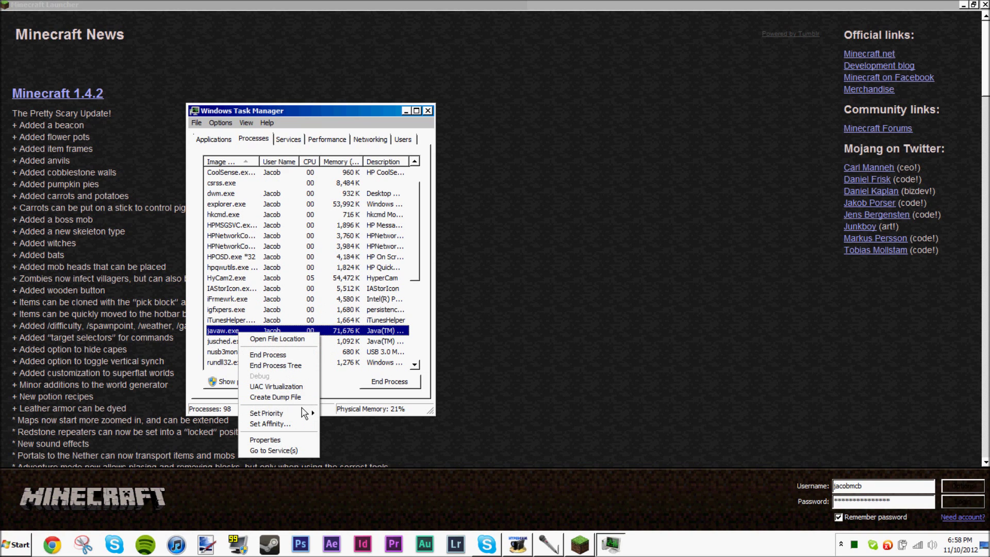
pyautogui.moveTo(304, 413)
pyautogui.click(330, 423)
pyautogui.click(520, 285)
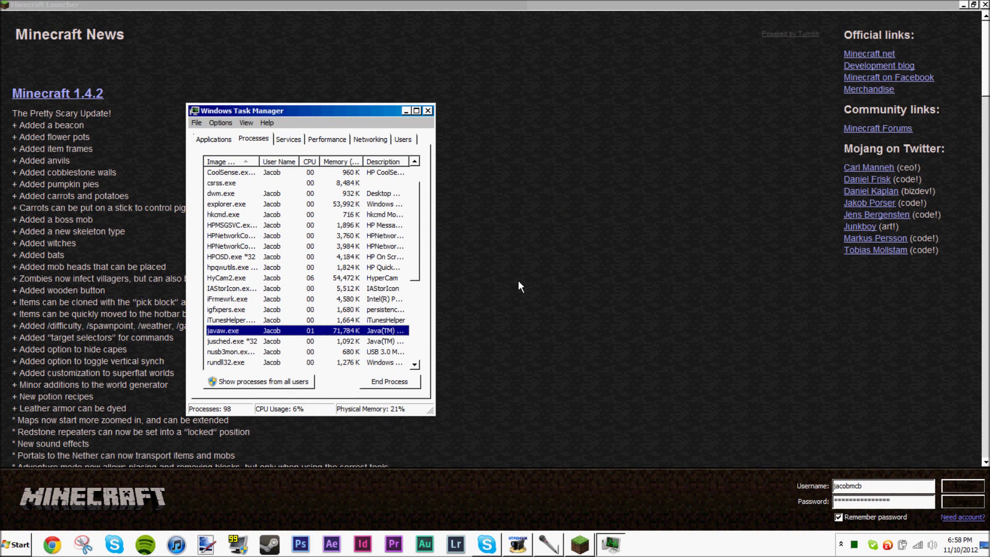
pyautogui.click(428, 111)
# Log in with the saved account and load the Brick house world in the maximized window.
pyautogui.click(949, 500)
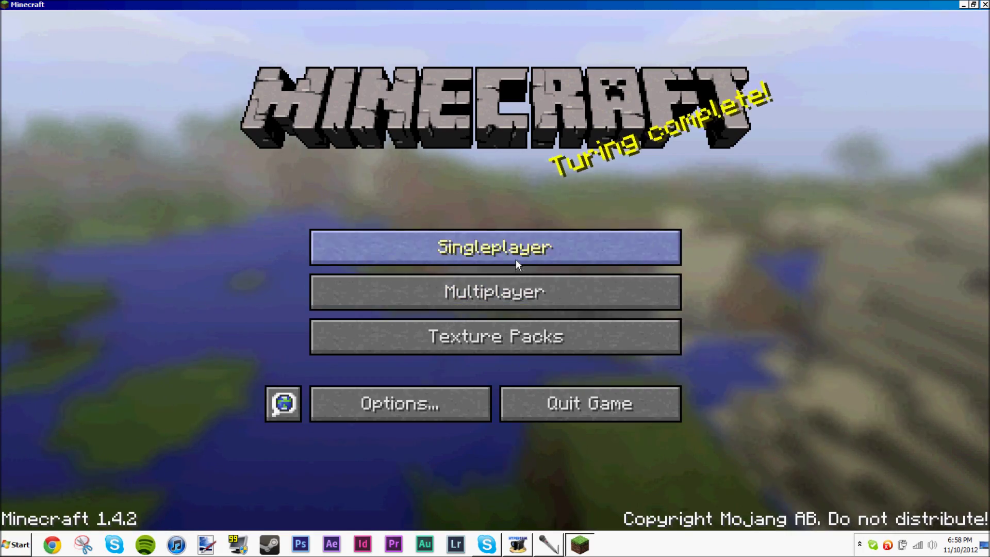
pyautogui.click(515, 256)
pyautogui.doubleClick(431, 182)
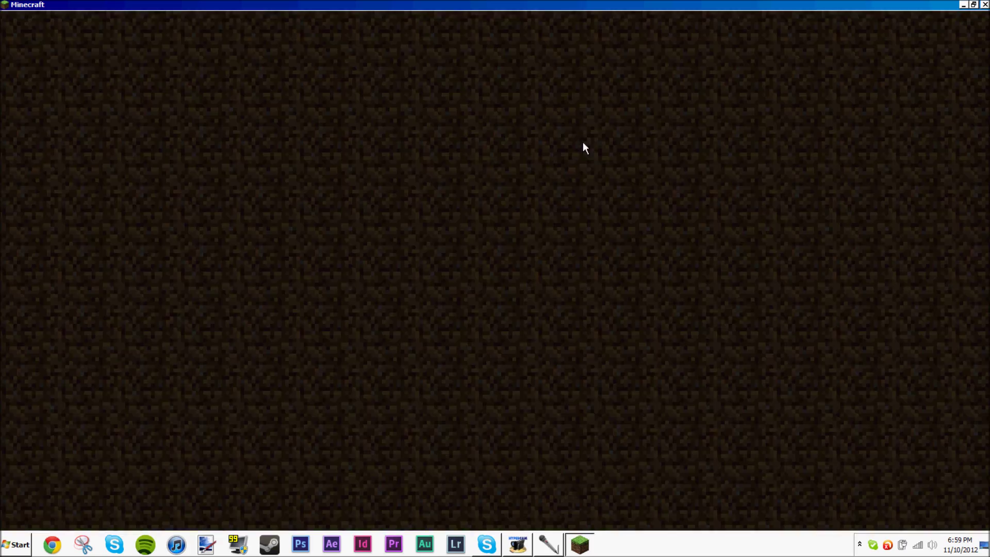
pyautogui.press('w')
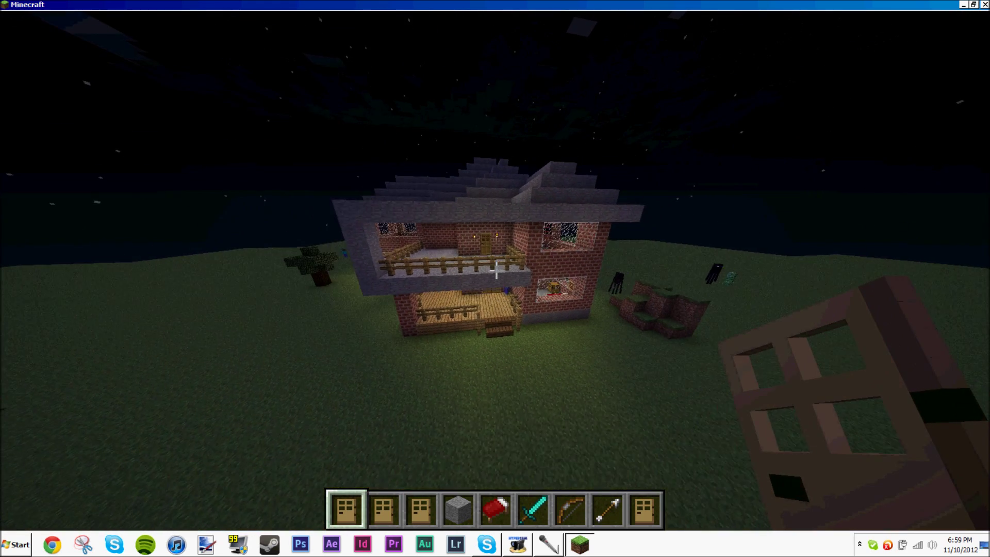
# Review Minecraft's video settings from the options and return to the game.
pyautogui.press('Escape')
pyautogui.click(451, 292)
pyautogui.click(352, 283)
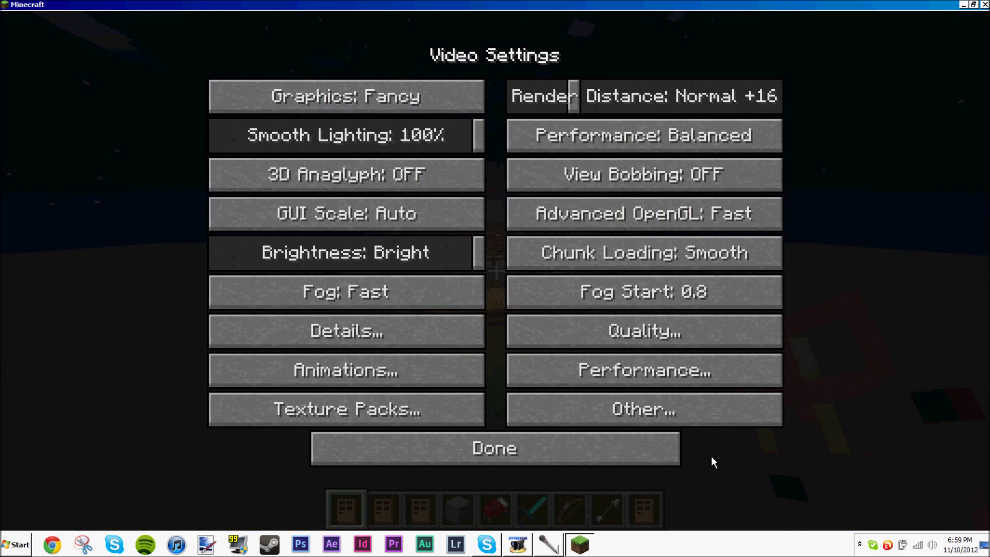
pyautogui.click(479, 444)
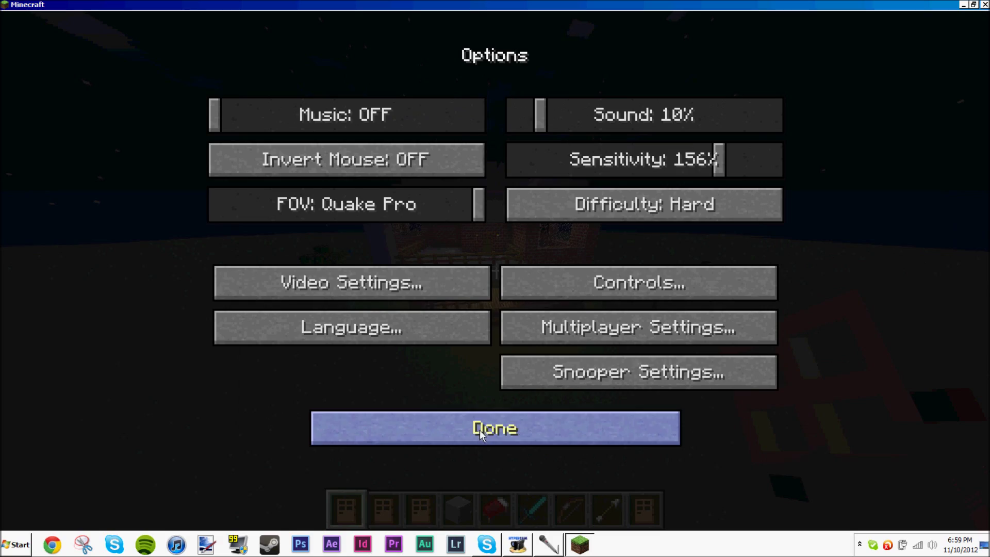
pyautogui.click(469, 425)
pyautogui.click(497, 163)
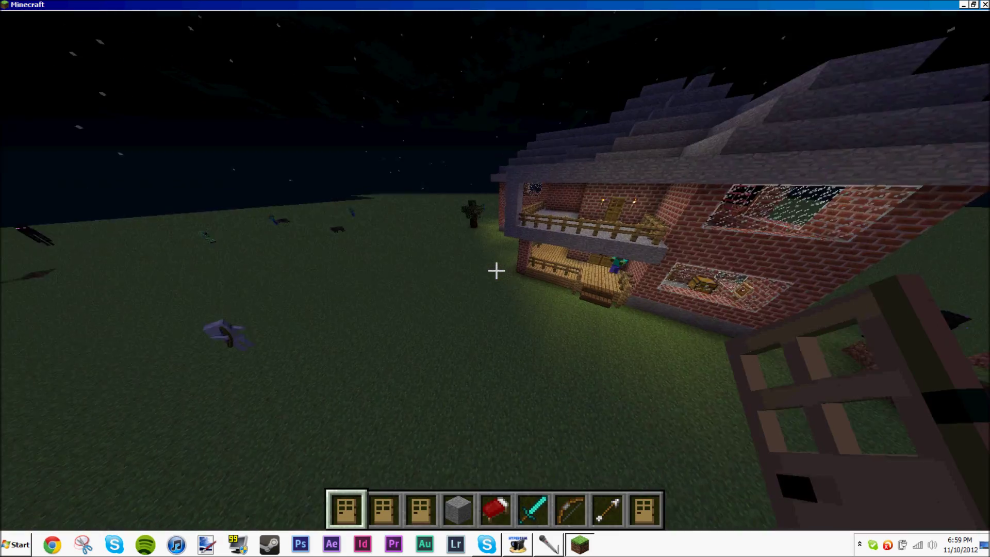
# Fly past the brick house and across the field, and attack the skeleton with the bow.
pyautogui.press('w')
pyautogui.press('ctrl')
pyautogui.press('ctrl')
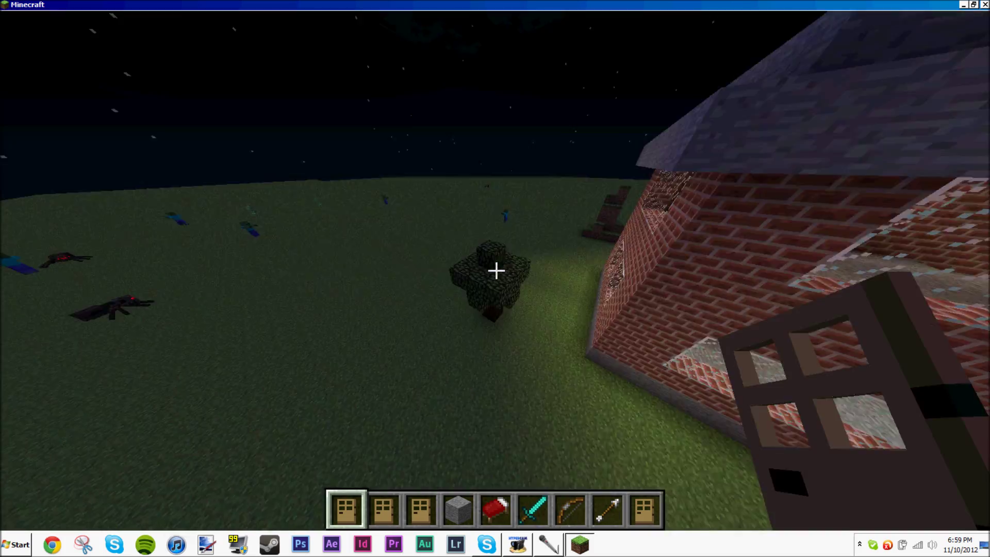
pyautogui.press('w')
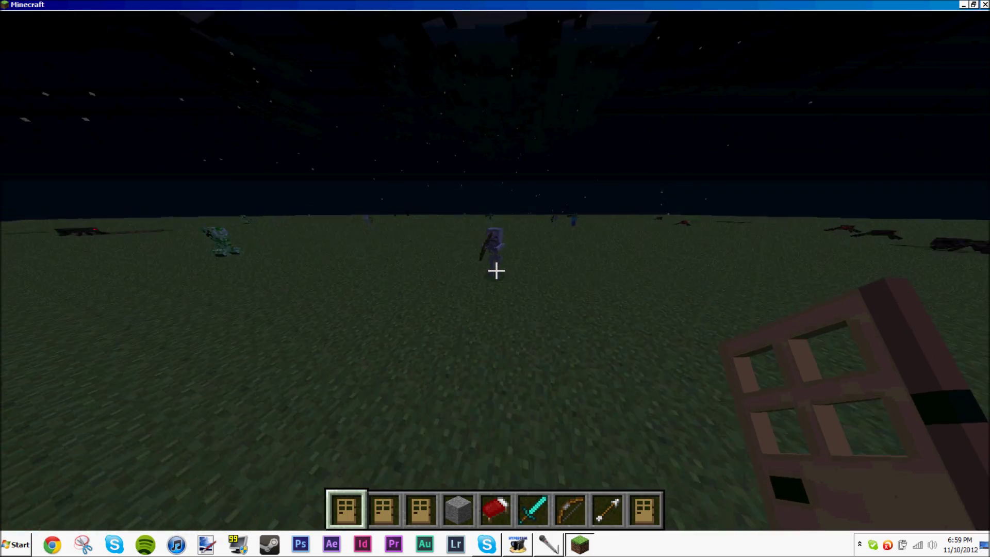
pyautogui.click(496, 270)
pyautogui.click(496, 270)
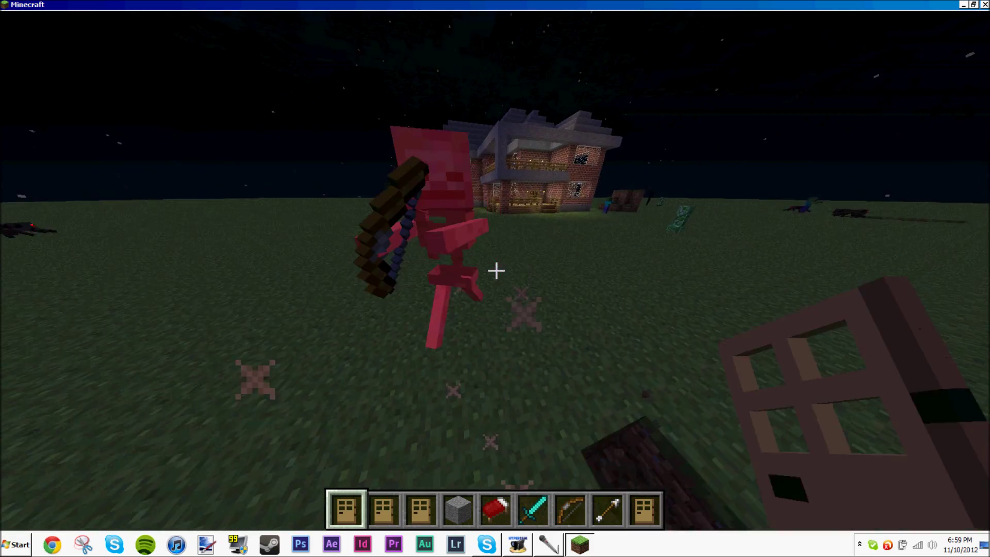
# Strike the nearby skeleton with the held door, then equip the bow and shoot arrows at it.
pyautogui.click(496, 271)
pyautogui.click(496, 270)
pyautogui.click(496, 270)
pyautogui.scroll(-6, 496, 270)
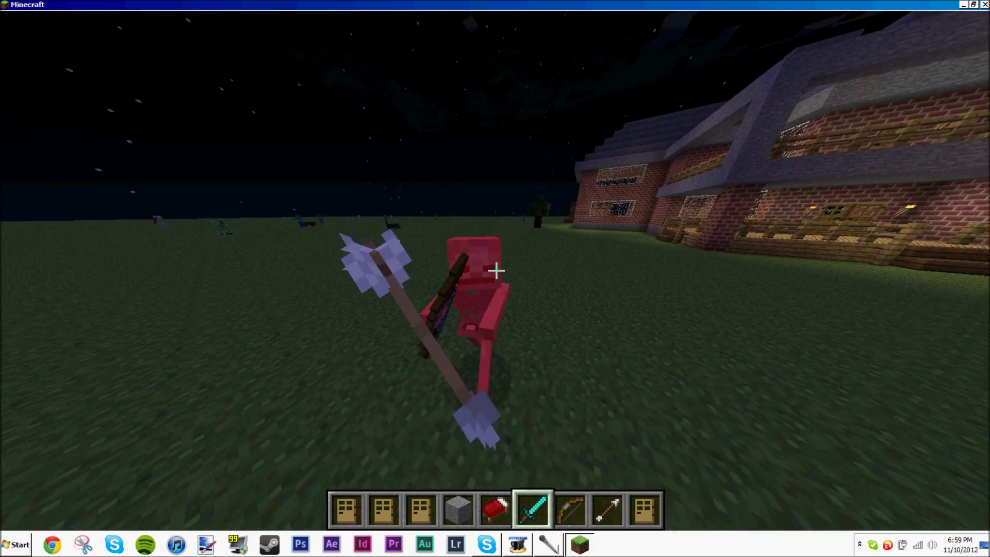
pyautogui.rightClick(496, 270)
pyautogui.rightClick(496, 270)
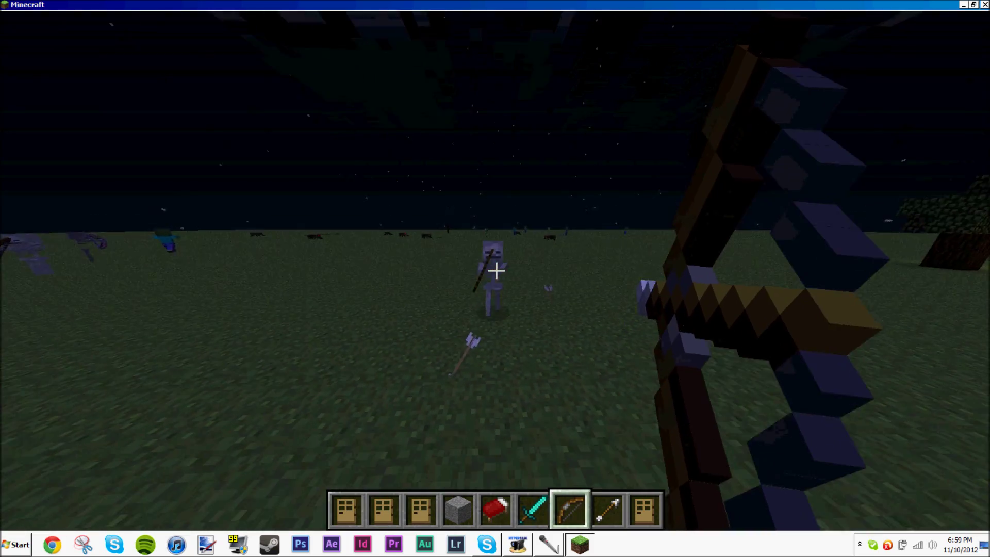
pyautogui.rightClick(496, 270)
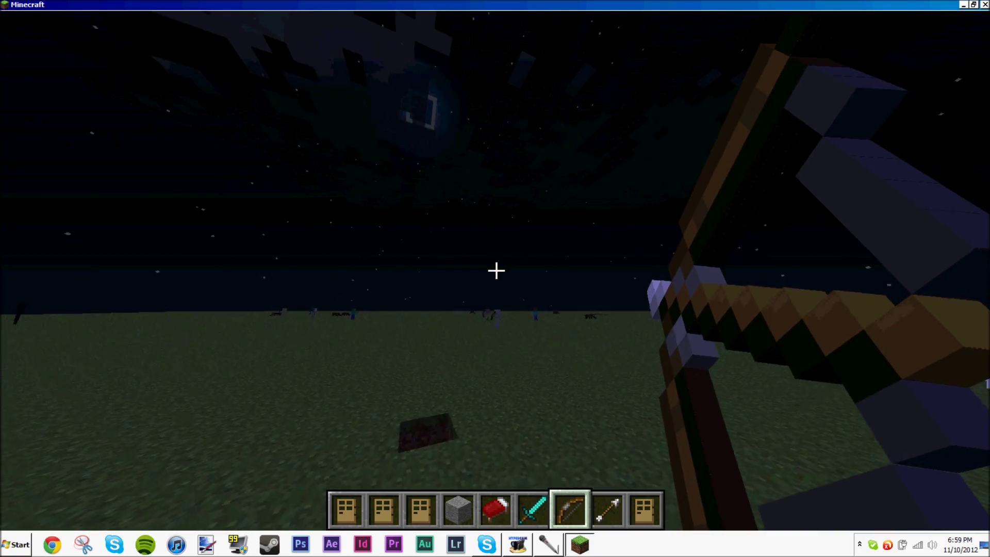
pyautogui.rightClick(496, 270)
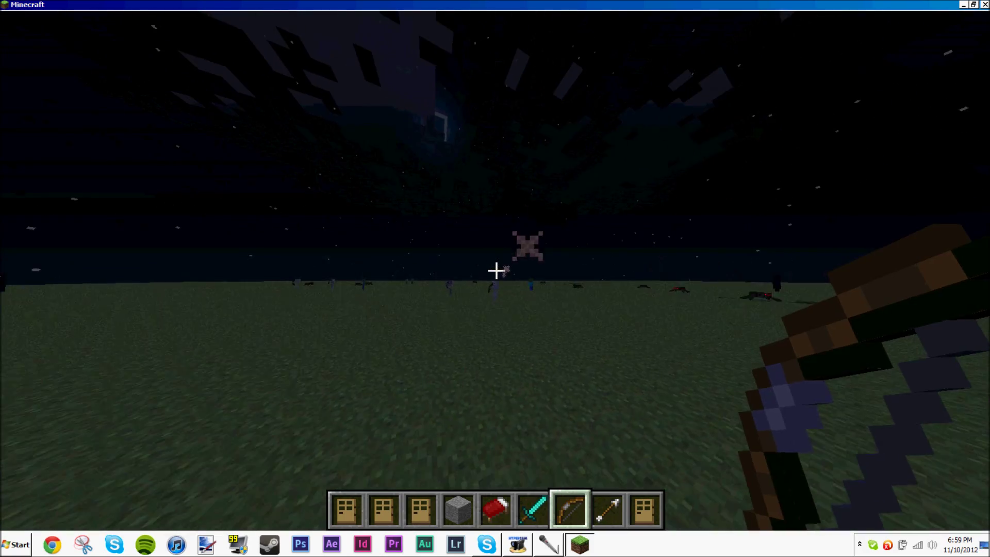
pyautogui.rightClick(496, 270)
# Advance on the skeleton in the open field and keep shooting arrows at it while rising into the air.
pyautogui.press('w')
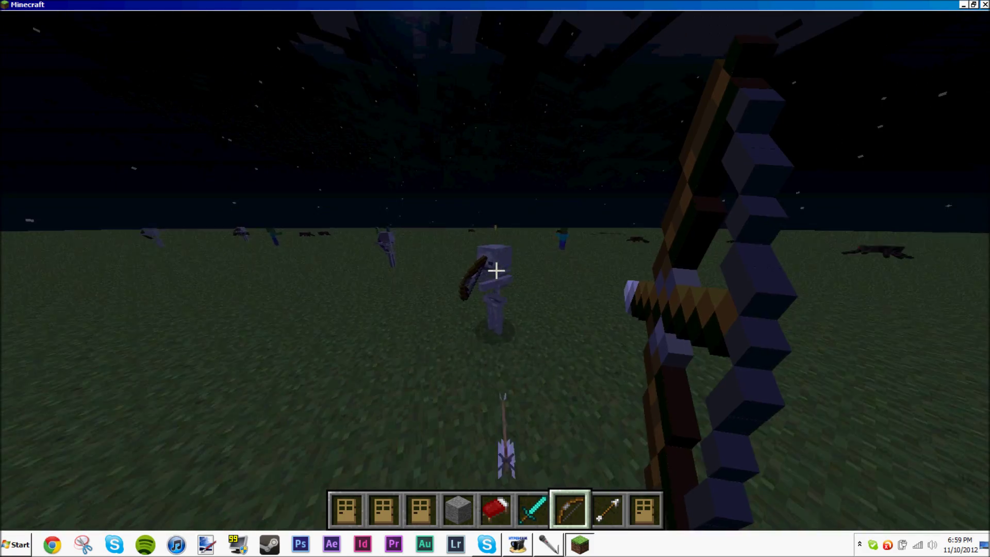
pyautogui.rightClick(496, 270)
pyautogui.rightClick(496, 270)
pyautogui.press('space')
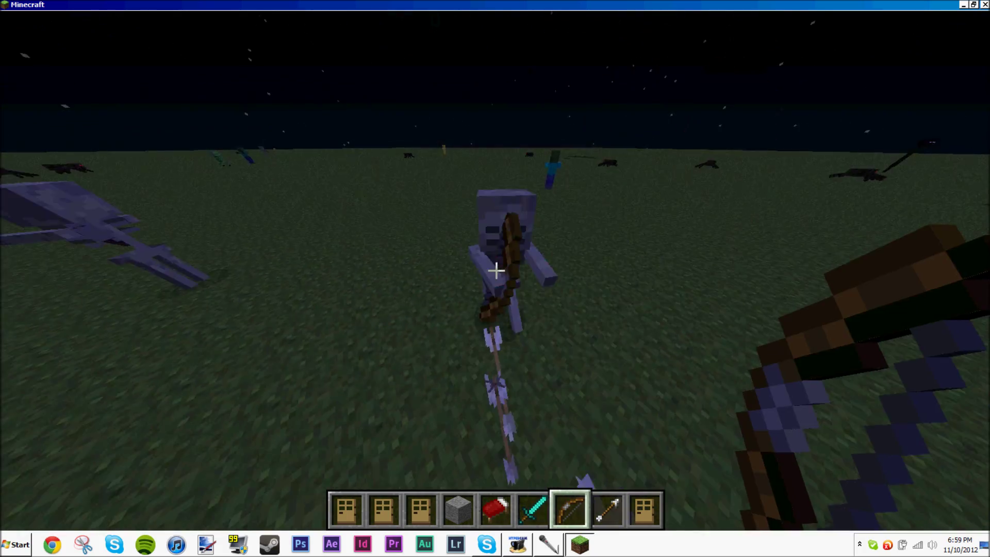
pyautogui.rightClick(496, 270)
pyautogui.rightClick(496, 270)
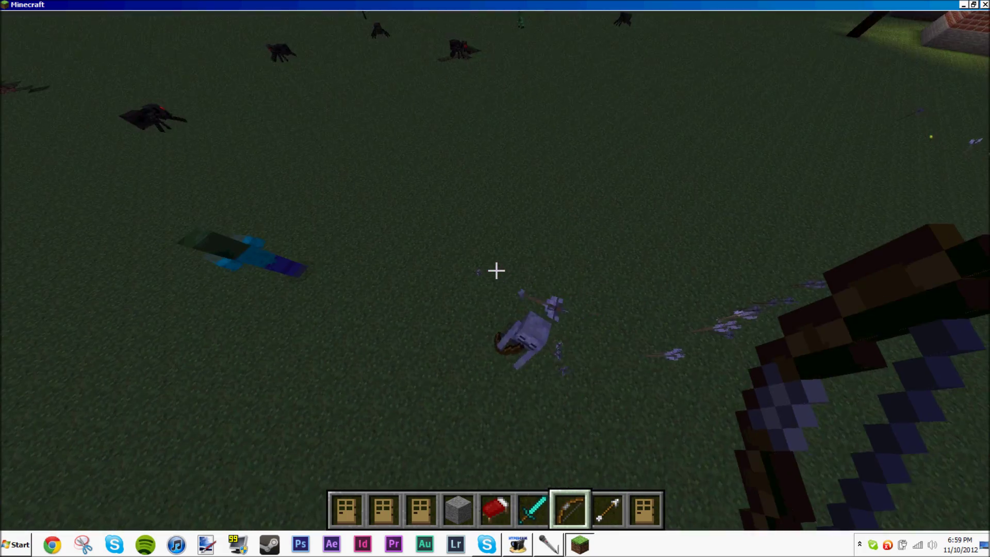
# Equip the diamond sword and strike the skeleton beside the arrows stuck in the grass.
pyautogui.scroll(1, 496, 270)
pyautogui.click(496, 271)
pyautogui.click(496, 270)
pyautogui.click(496, 270)
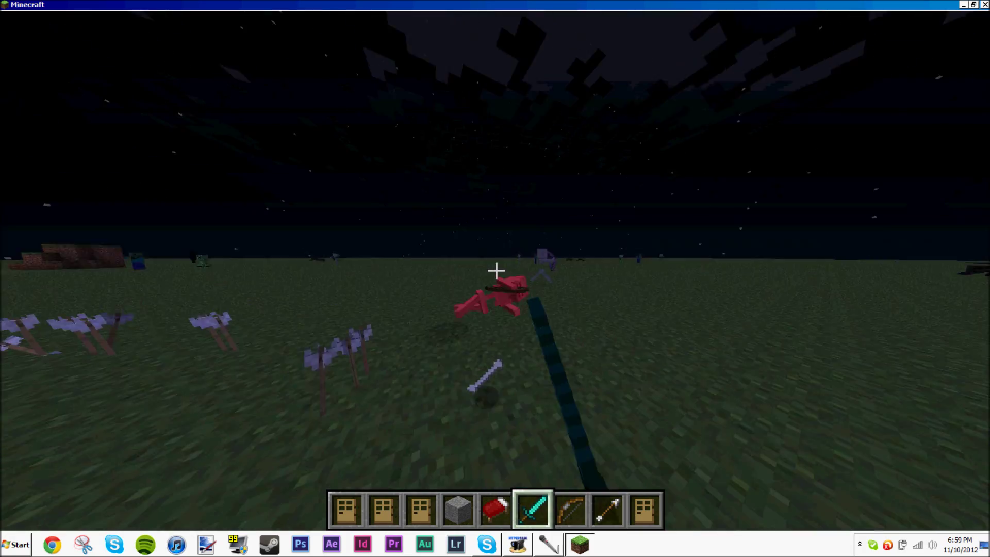
pyautogui.press('w')
pyautogui.click(496, 270)
pyautogui.click(496, 270)
pyautogui.click(496, 270)
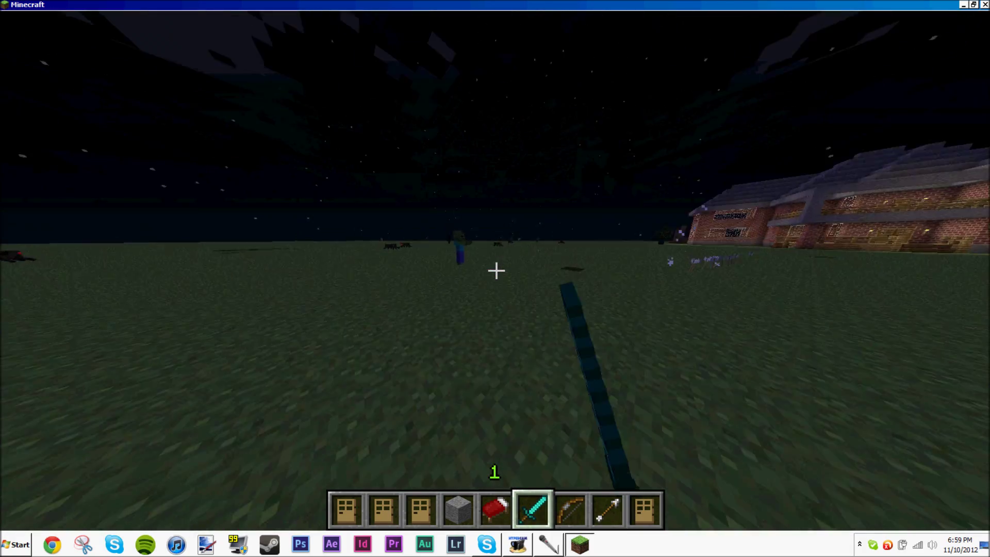
# Move through the mobs in the dark field, swinging the diamond sword at the spiders.
pyautogui.click(495, 270)
pyautogui.click(496, 270)
pyautogui.click(496, 270)
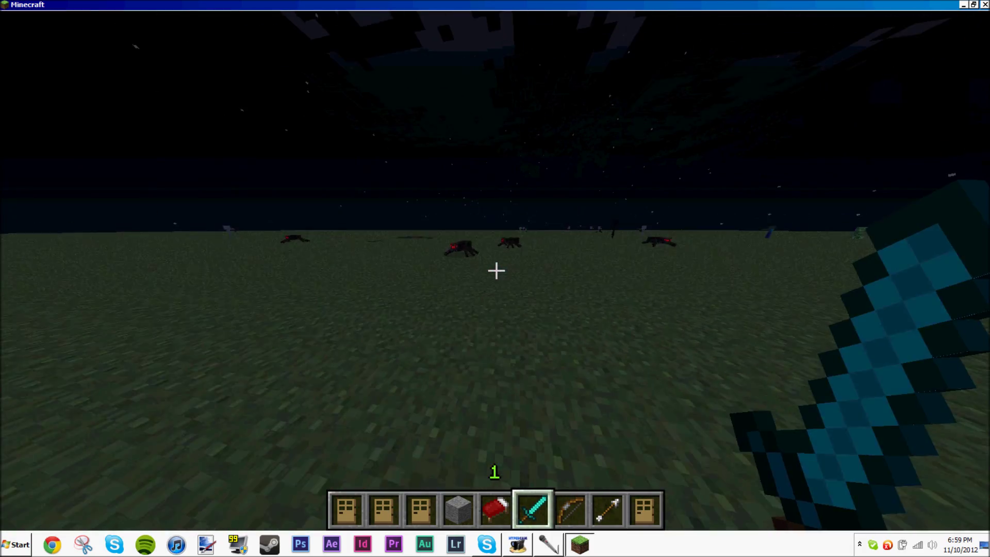
pyautogui.click(496, 270)
pyautogui.click(496, 270)
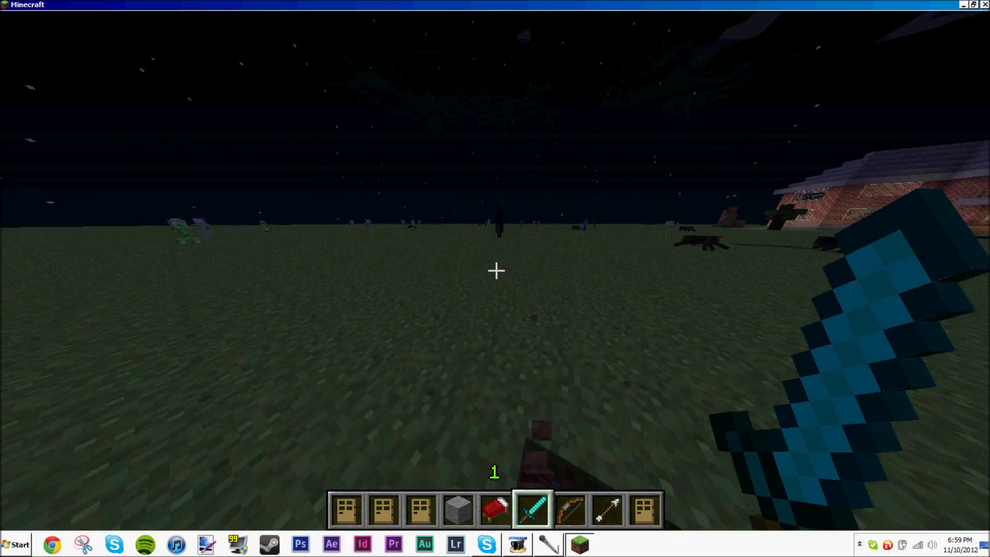
pyautogui.click(496, 270)
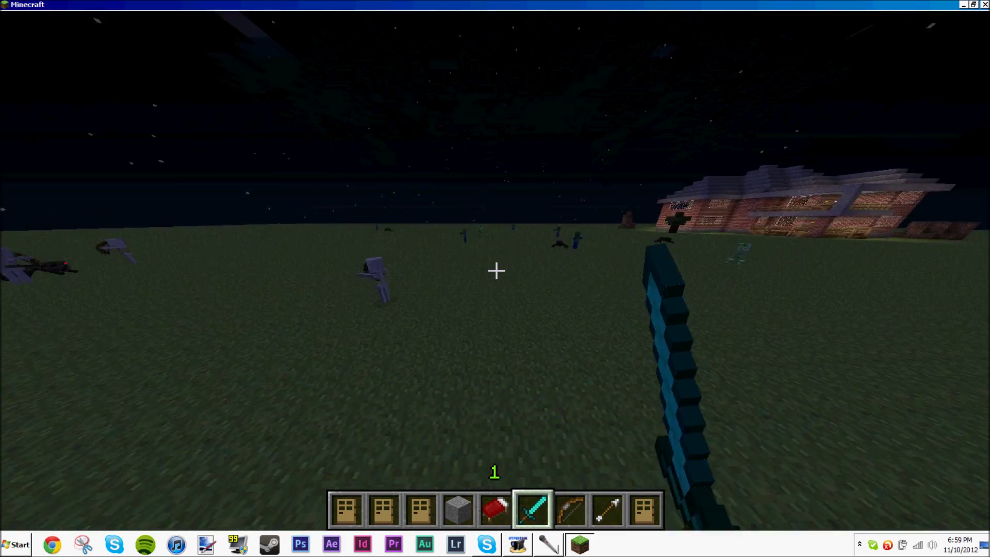
# Attack the skeleton far from the brick house with the sword, and swing at the spider nearer the house.
pyautogui.click(496, 270)
pyautogui.click(496, 270)
pyautogui.click(496, 270)
pyautogui.click(496, 270)
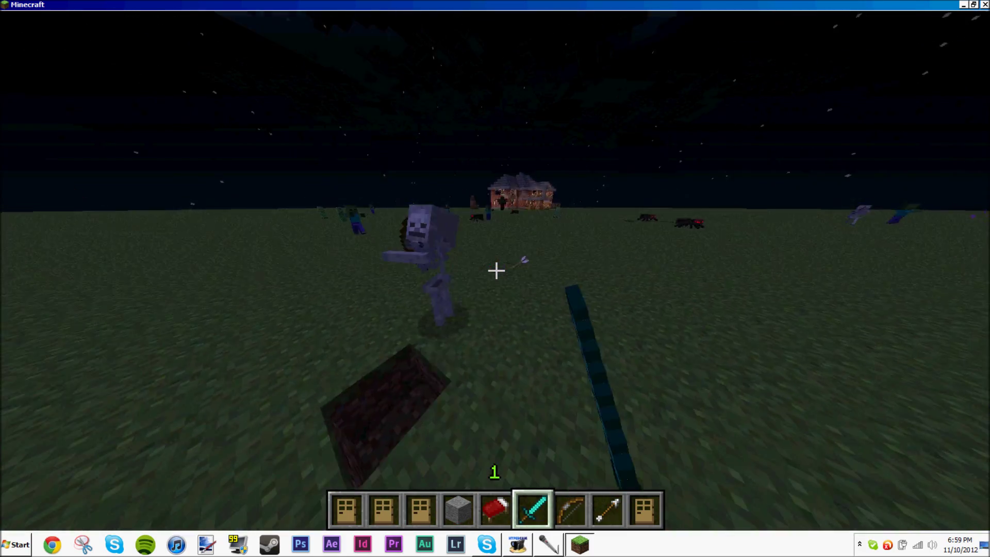
pyautogui.click(496, 270)
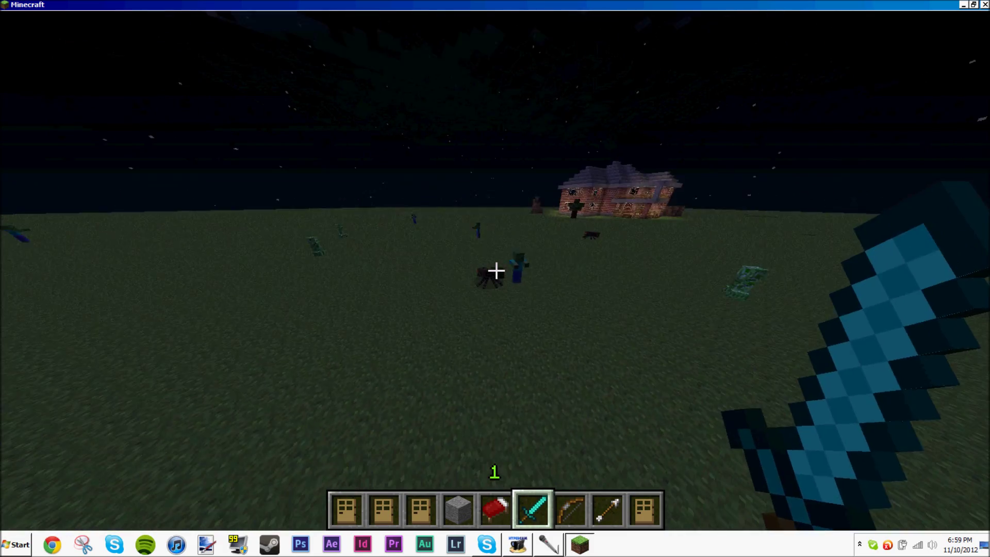
pyautogui.click(495, 270)
pyautogui.click(496, 270)
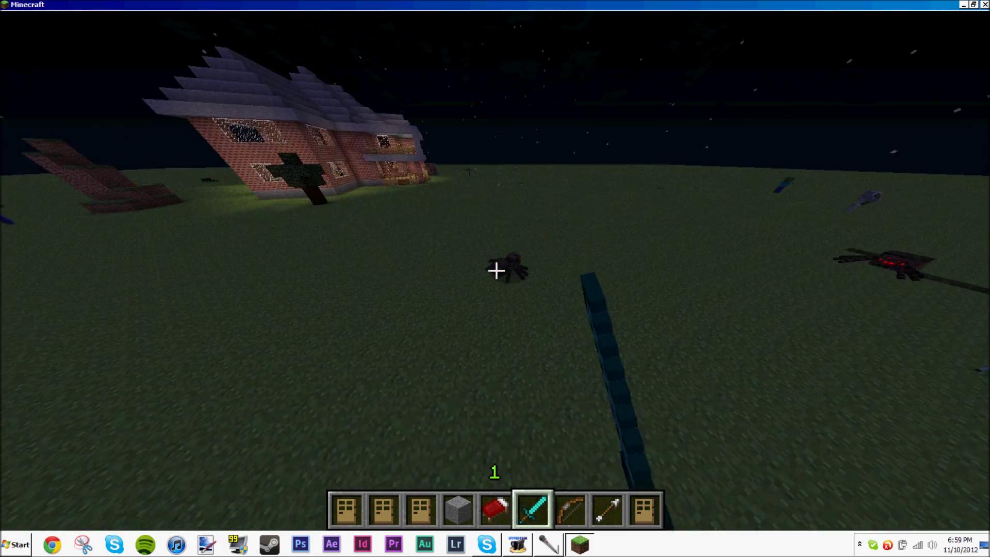
pyautogui.click(496, 270)
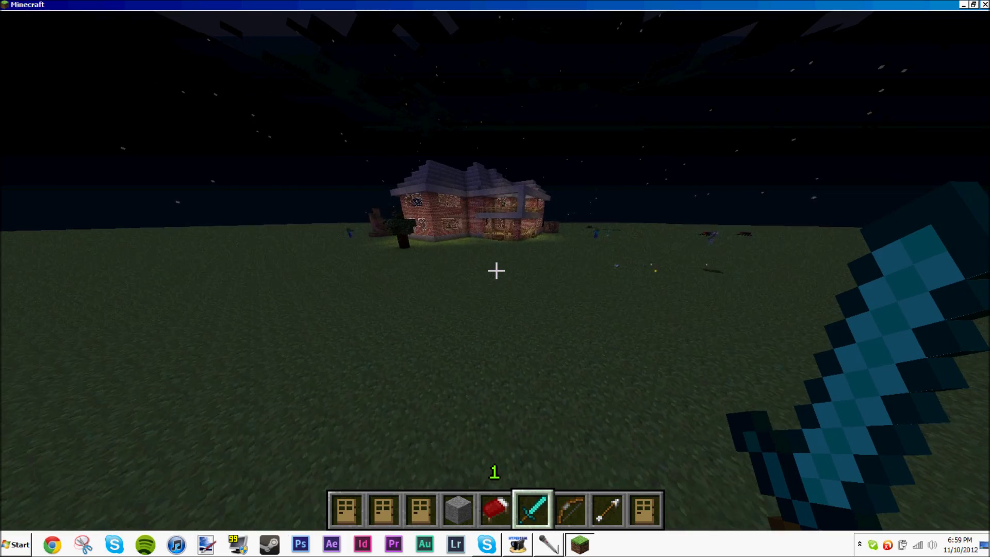
# Return to the brick house's wooden porch and fly high above the house and field.
pyautogui.press('w')
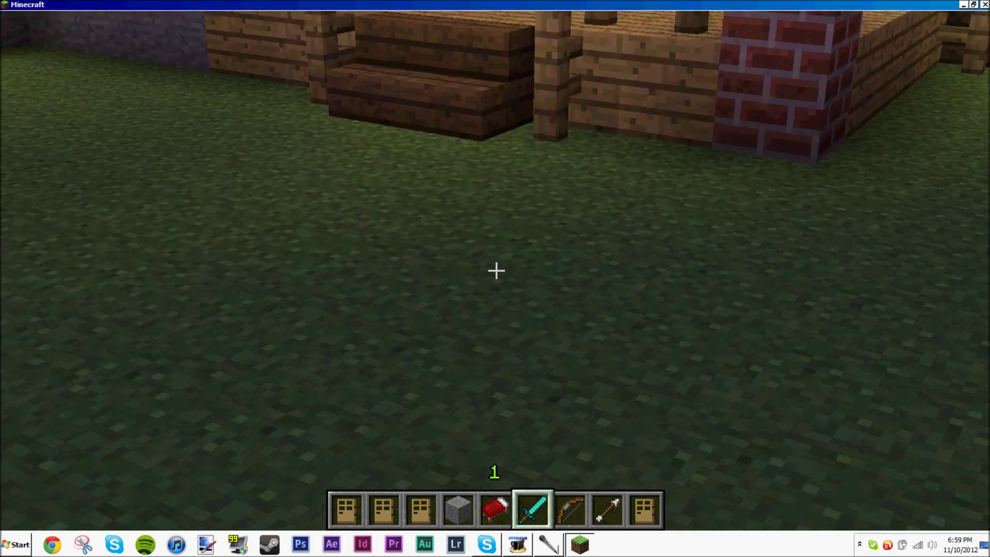
pyautogui.press('w')
pyautogui.press('space')
pyautogui.press('space')
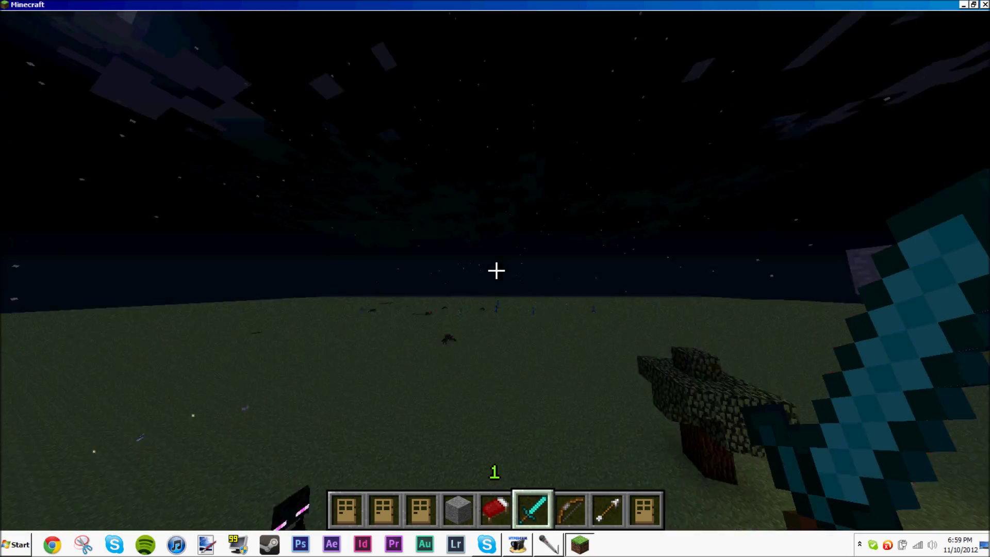
pyautogui.press('space')
pyautogui.scroll(7, 496, 270)
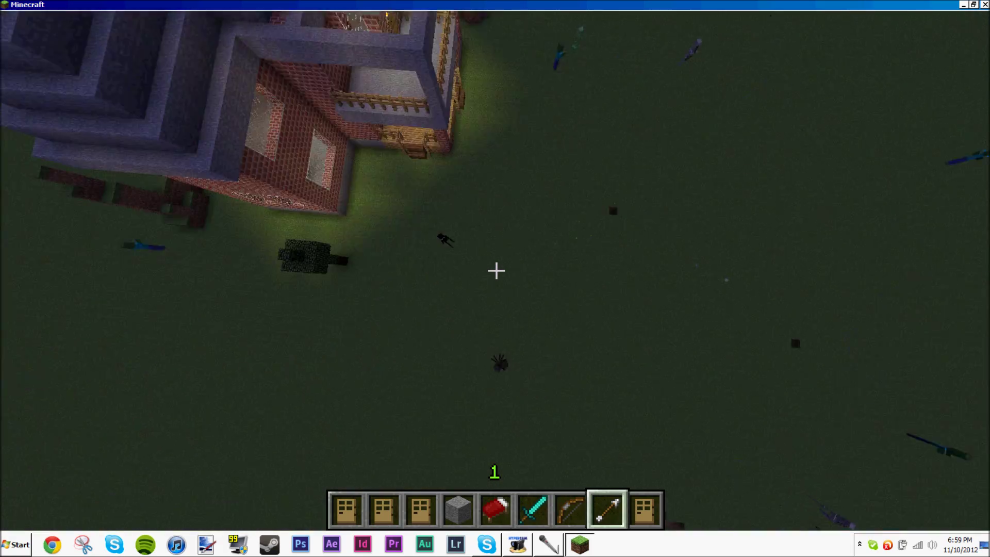
# Equip the bow and shoot arrows from the air at the mobs on the field beside the brick house.
pyautogui.press('7')
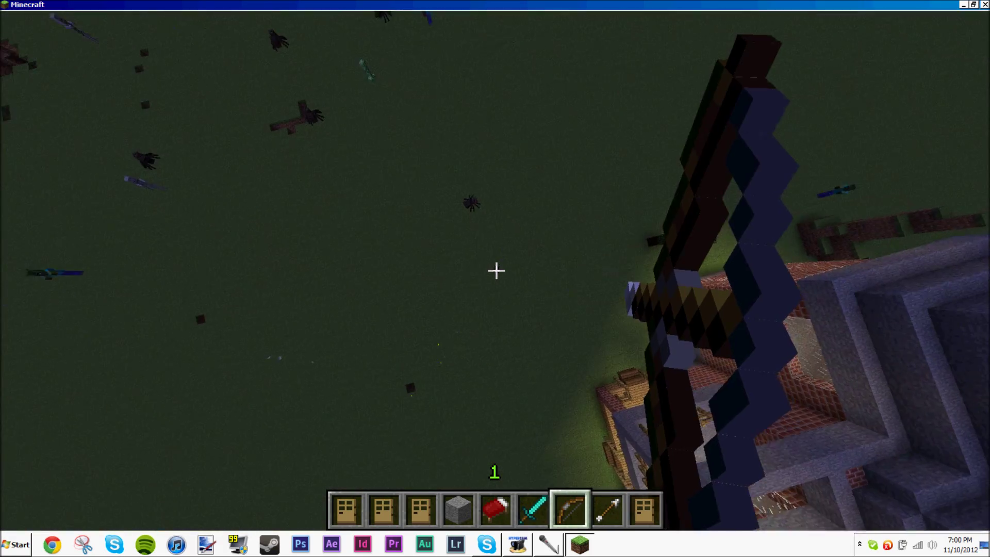
pyautogui.rightClick(496, 270)
pyautogui.rightClick(496, 270)
pyautogui.rightClick(496, 270)
pyautogui.rightClick(496, 270)
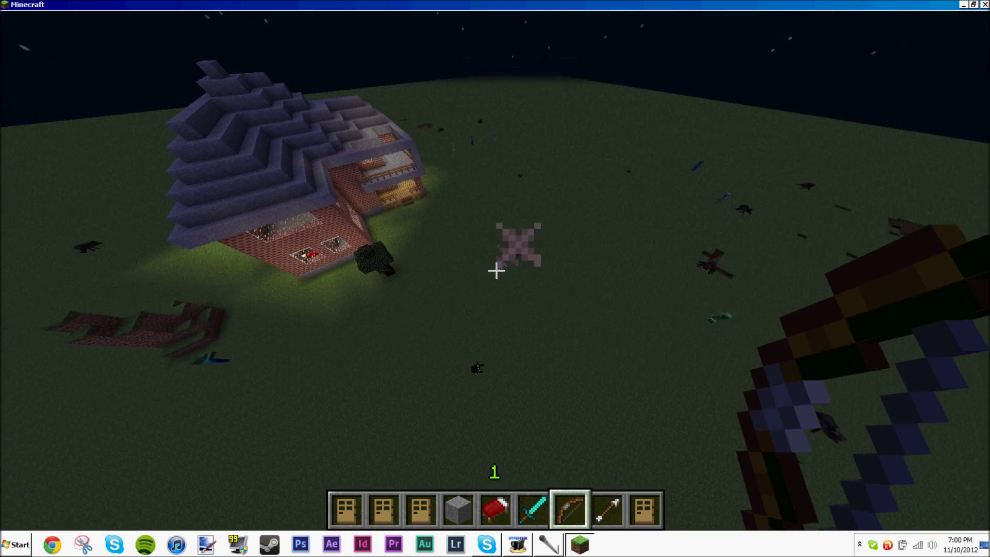
pyautogui.rightClick(496, 270)
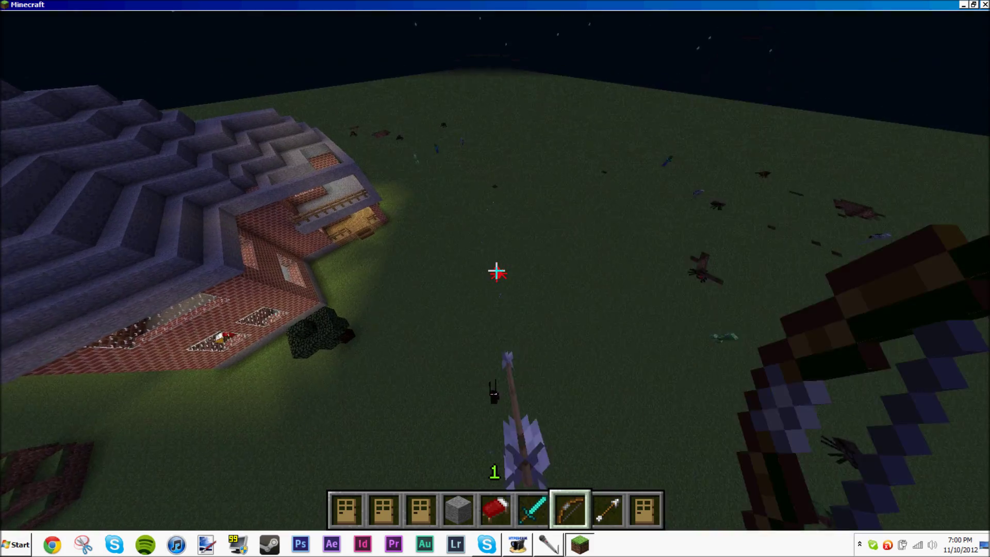
pyautogui.rightClick(496, 270)
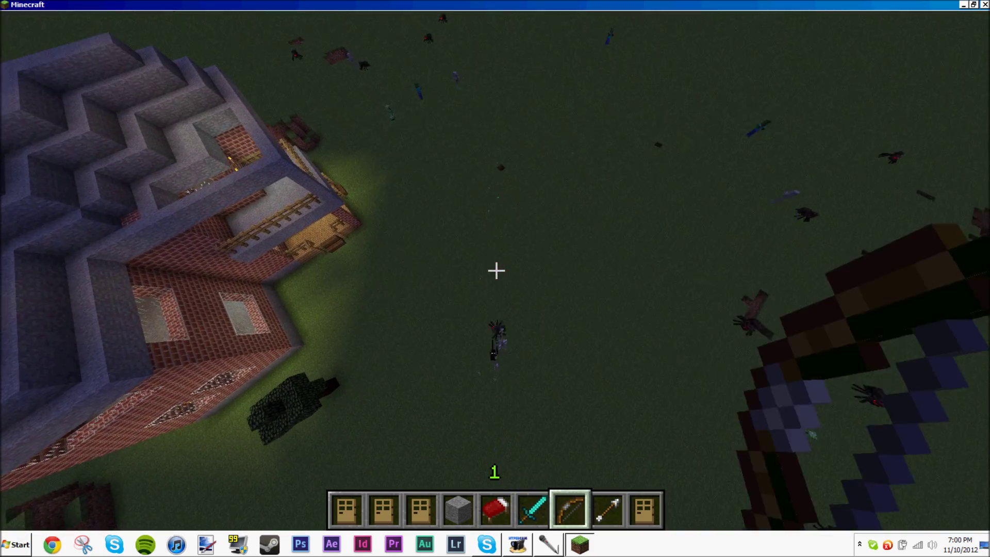
pyautogui.rightClick(496, 270)
pyautogui.rightClick(496, 270)
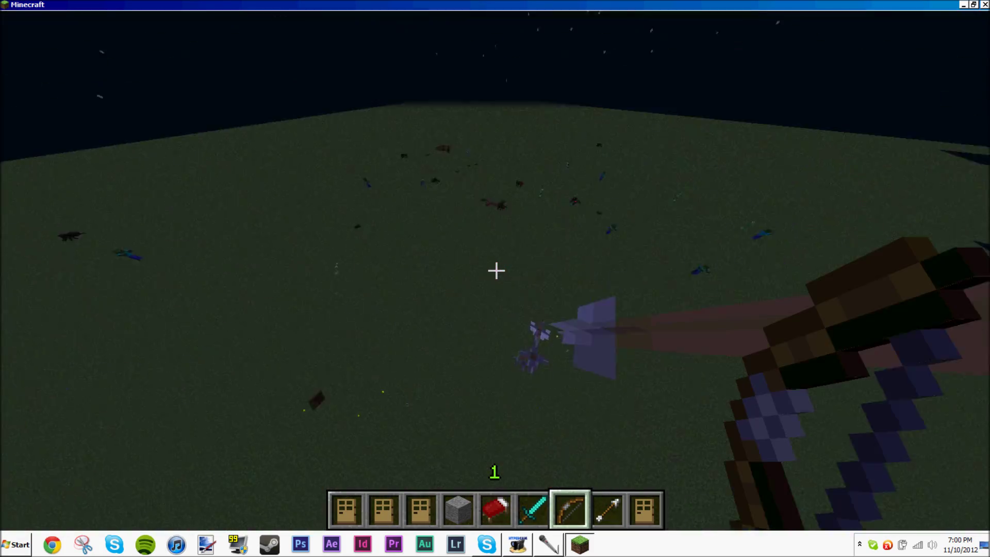
# Save and leave the world, then quit Minecraft to the desktop.
pyautogui.press('Escape')
pyautogui.click(497, 343)
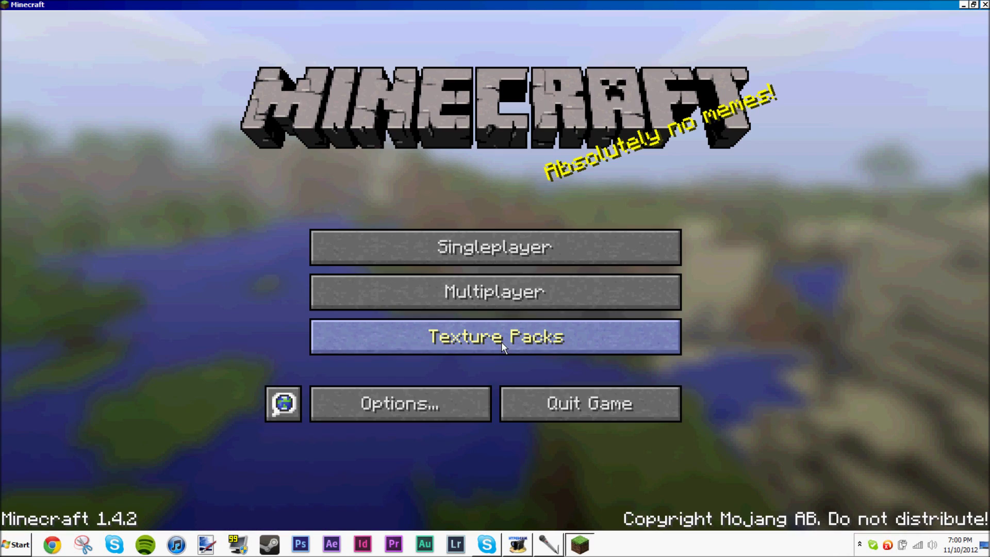
pyautogui.click(588, 402)
pyautogui.click(857, 543)
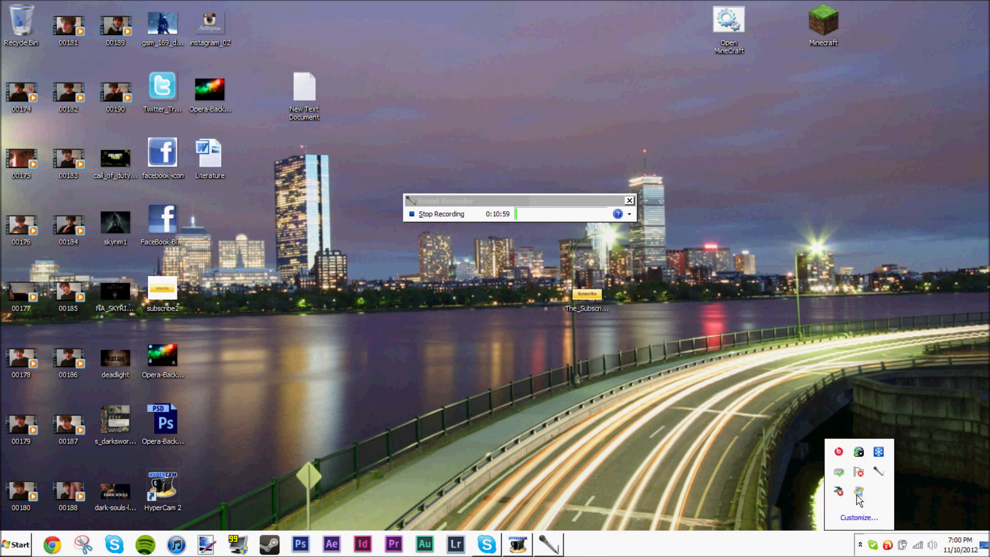
pyautogui.click(652, 477)
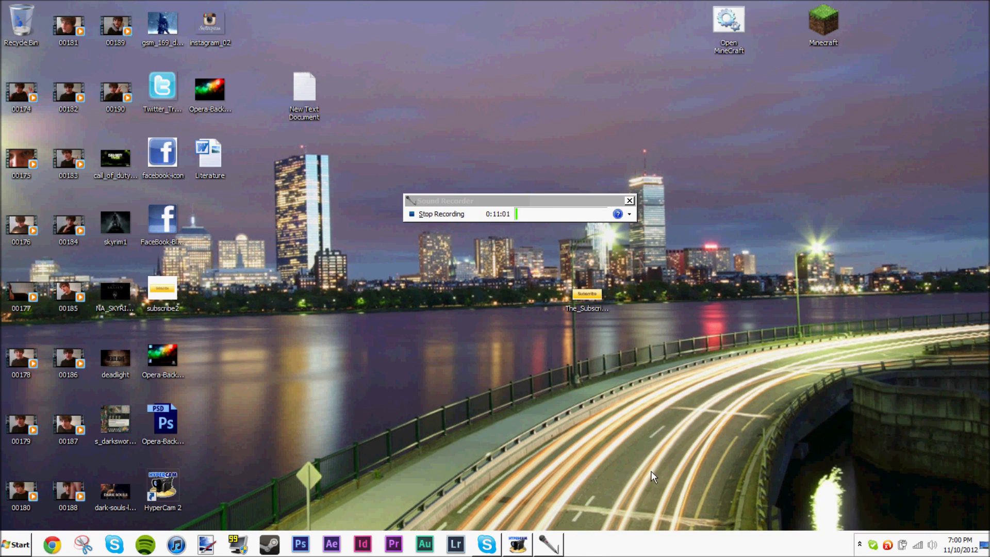